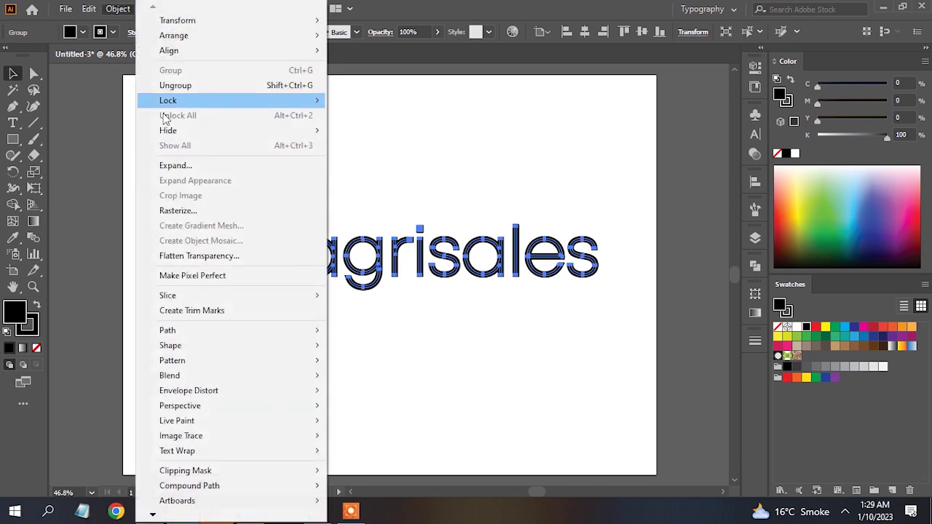
Expand the fill and stroke of the agrisales lettering and unite the resulting shapes with Pathfinder.
click(176, 166)
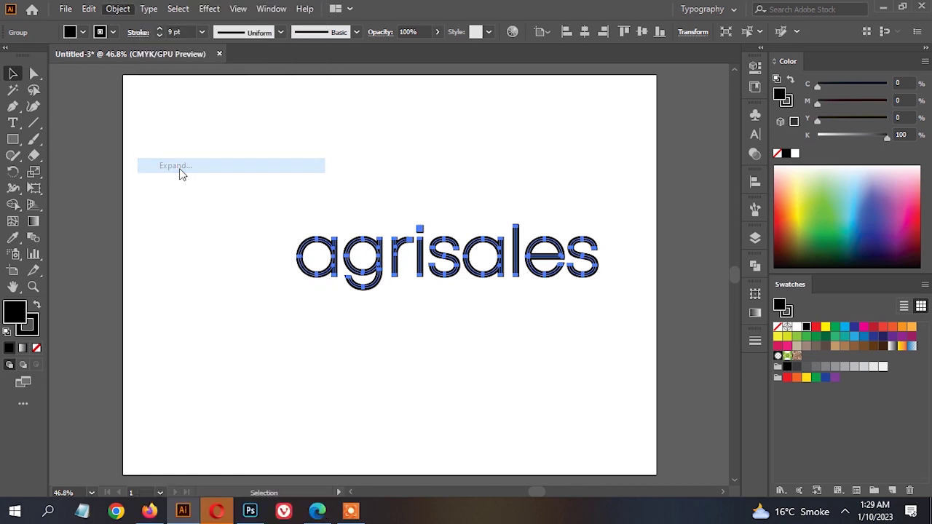
key(Return)
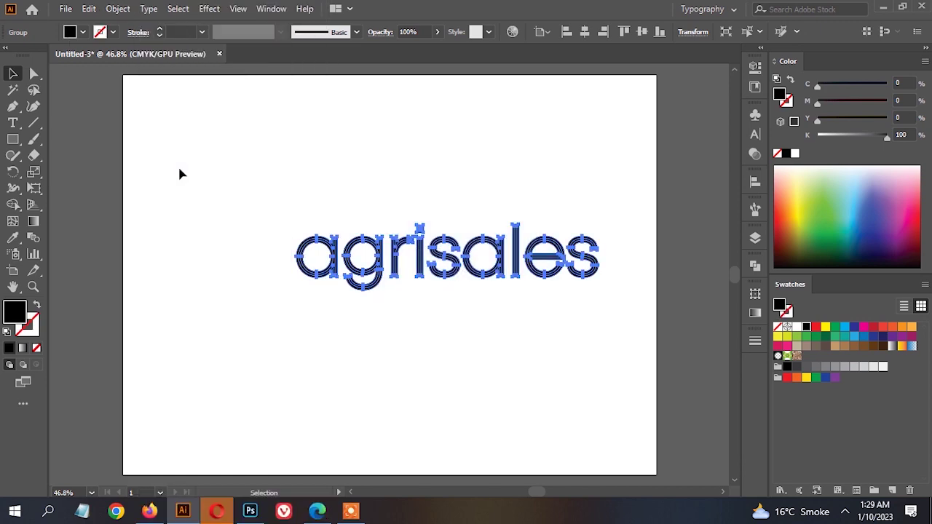
click(758, 266)
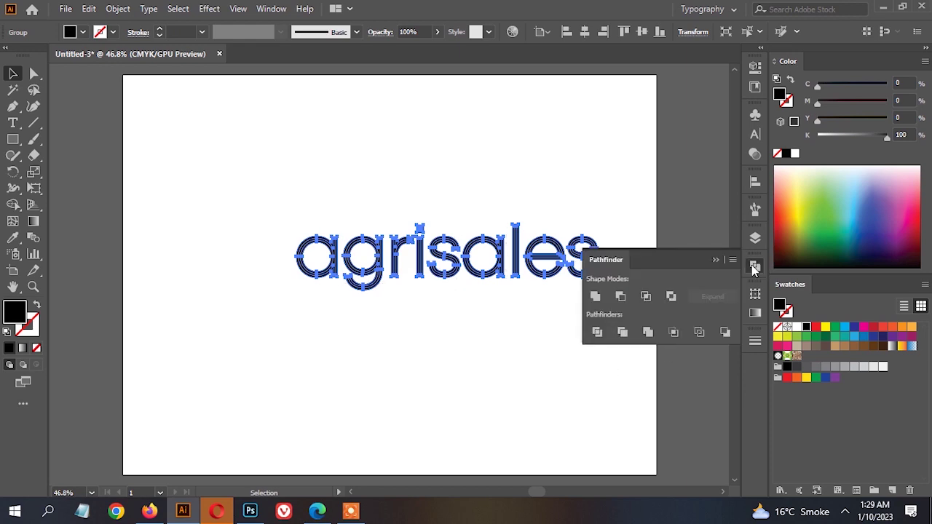
click(594, 297)
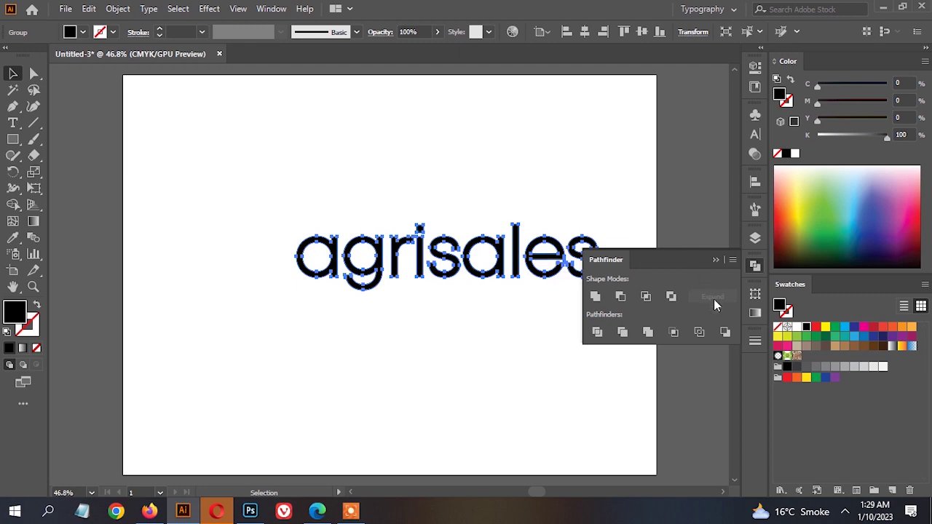
Set the agrisales lettering's width to 400 pt with proportions kept and center it on the artboard both ways.
click(756, 293)
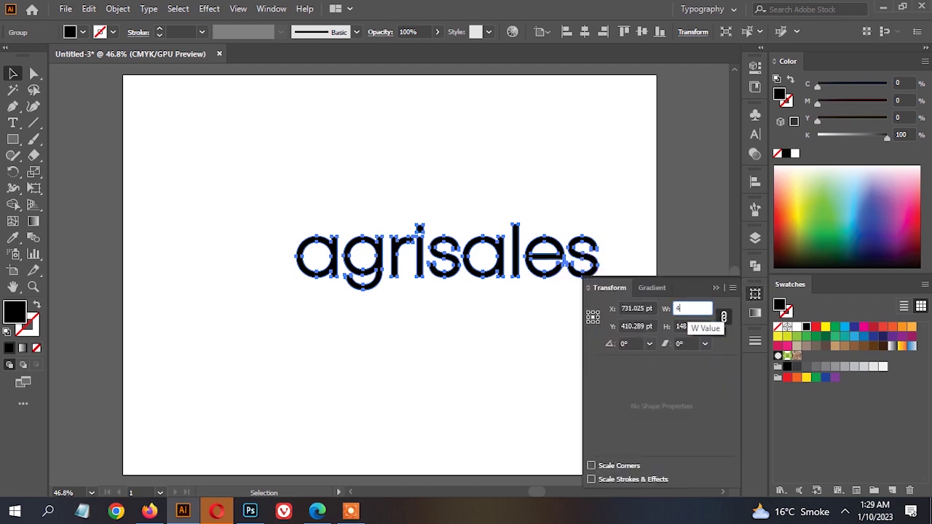
key(Return)
click(585, 31)
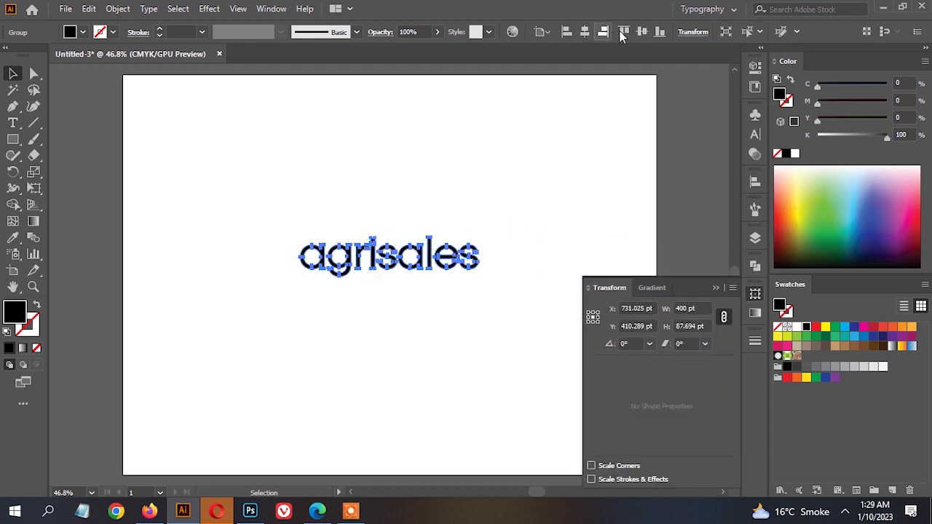
click(644, 33)
click(379, 228)
scroll(378, 208, up, 2)
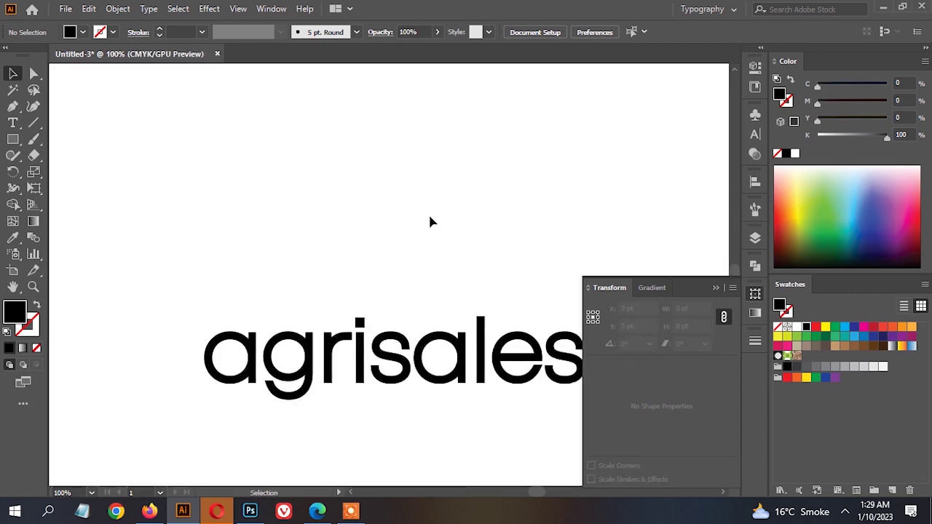
click(716, 288)
Draw a black square above the lettering, rotate it 45° into a diamond and reset its bounding box with Pathfinder Unite.
scroll(476, 233, up, 1)
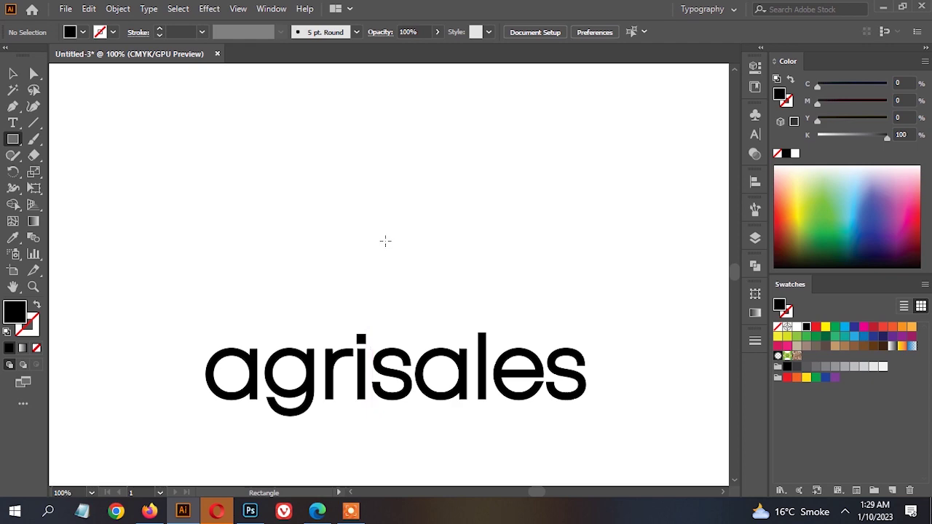
drag(392, 220, 464, 293)
key(e)
drag(499, 200, 554, 264)
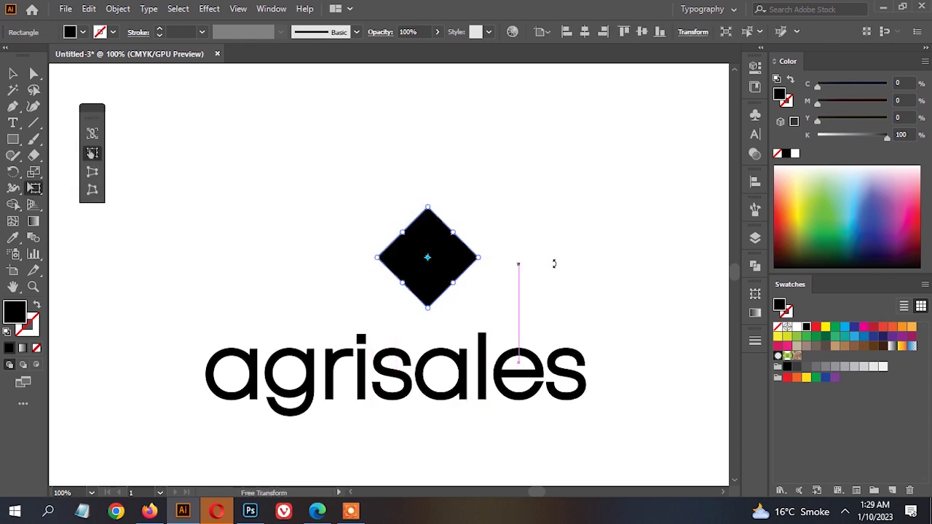
click(756, 268)
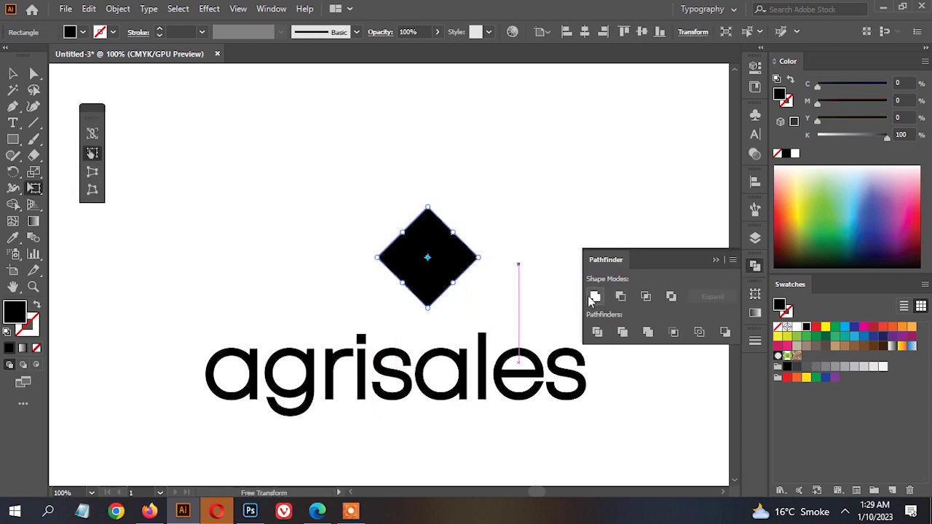
click(596, 297)
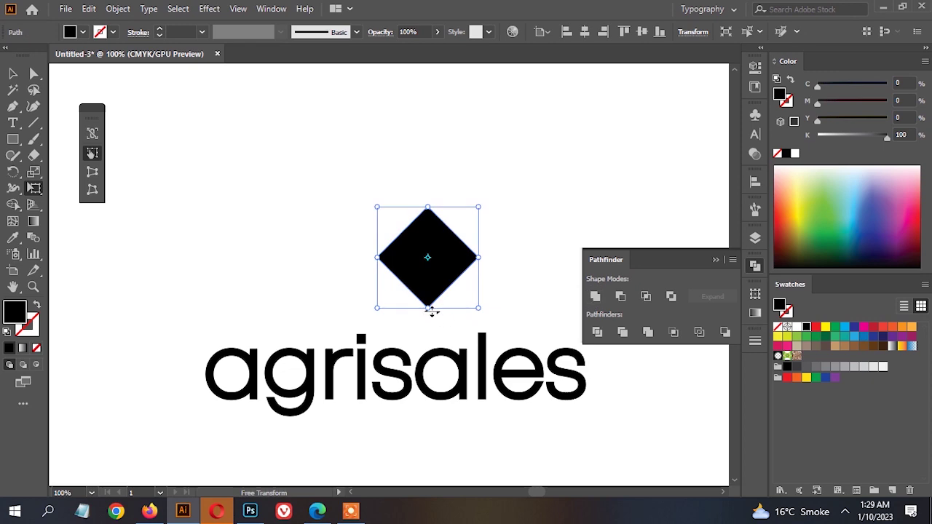
Squash the diamond vertically into a flat rhombus and duplicate it with a small vertical offset so the two overlap.
drag(430, 310, 448, 295)
key(v)
scroll(443, 268, up, 2)
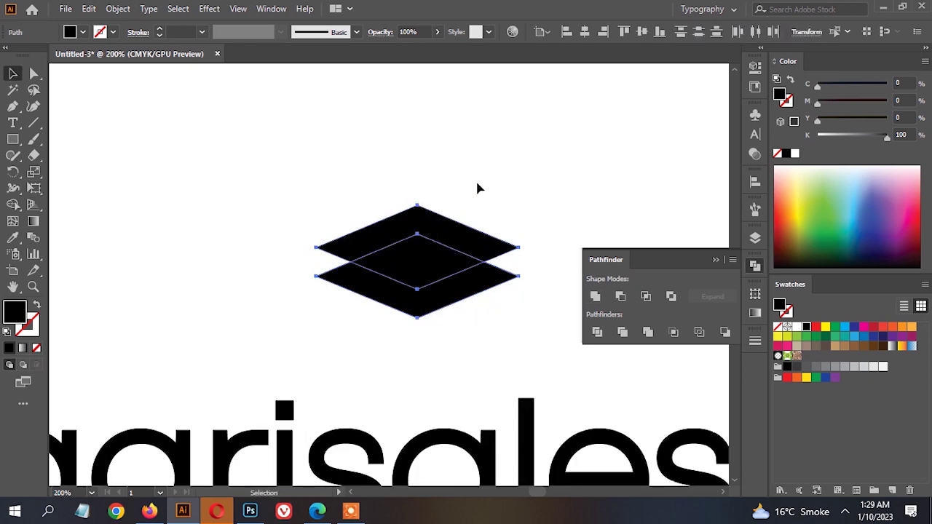
Place a smaller copy of the upper rhombus inside it, nudge the copy slightly upward and fill it white.
key(a)
key(e)
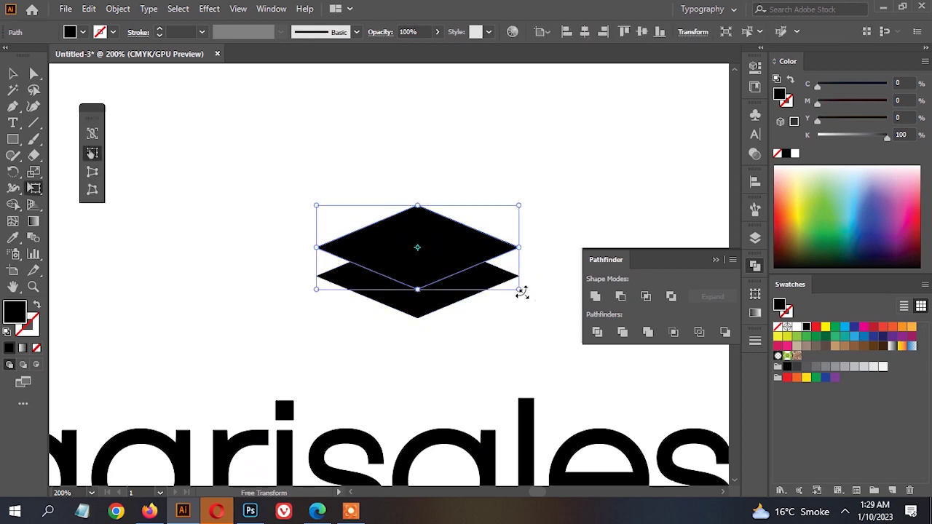
drag(521, 292, 477, 272)
key(v)
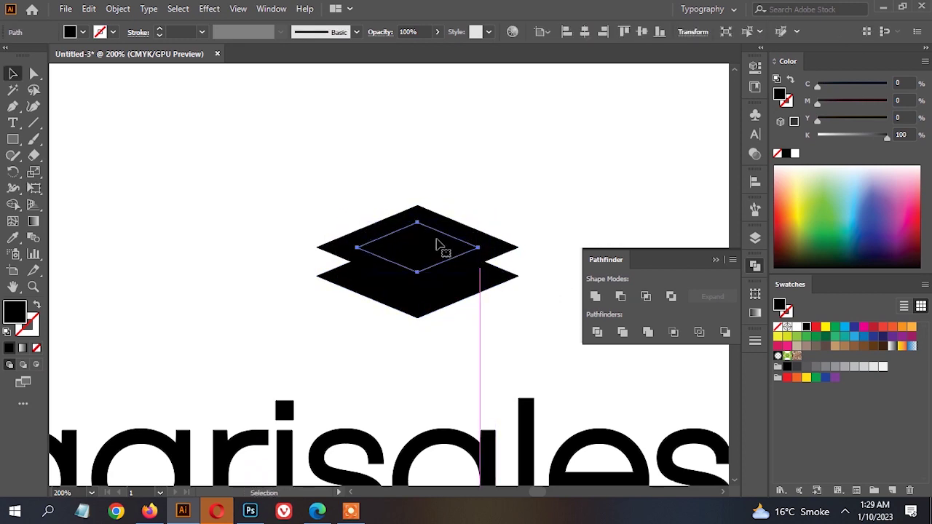
scroll(422, 234, up, 1)
drag(420, 234, 420, 228)
click(102, 210)
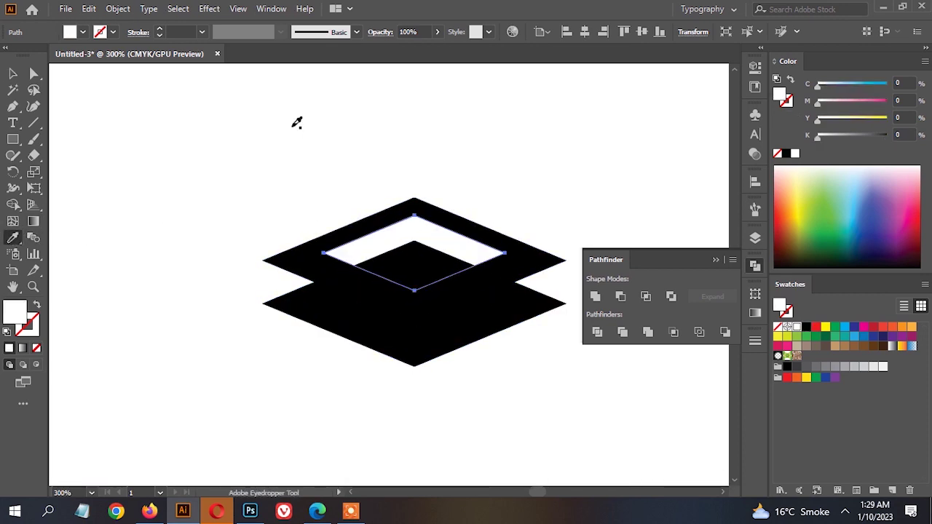
scroll(340, 153, down, 1)
ctrl+click(437, 166)
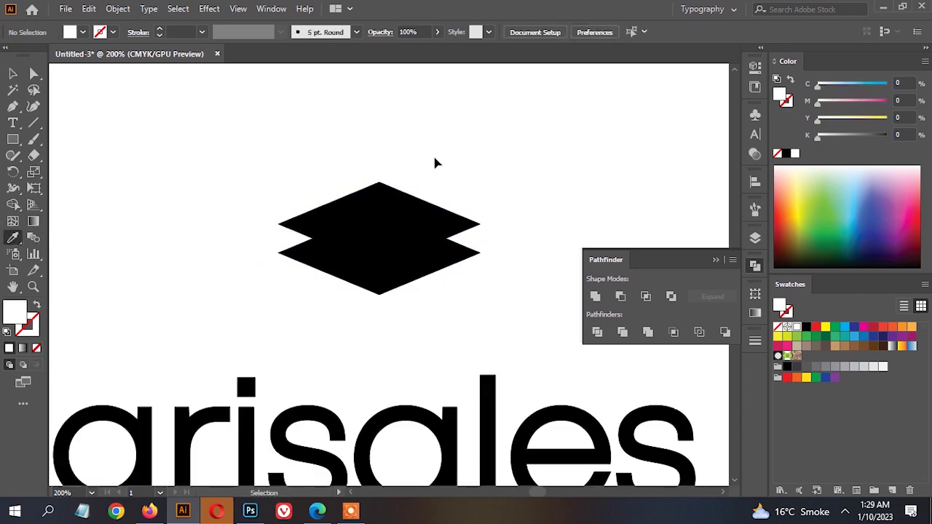
Select all three rhombuses and cut the inner white one out of the stack with the Shape Builder.
key(v)
drag(242, 158, 241, 160)
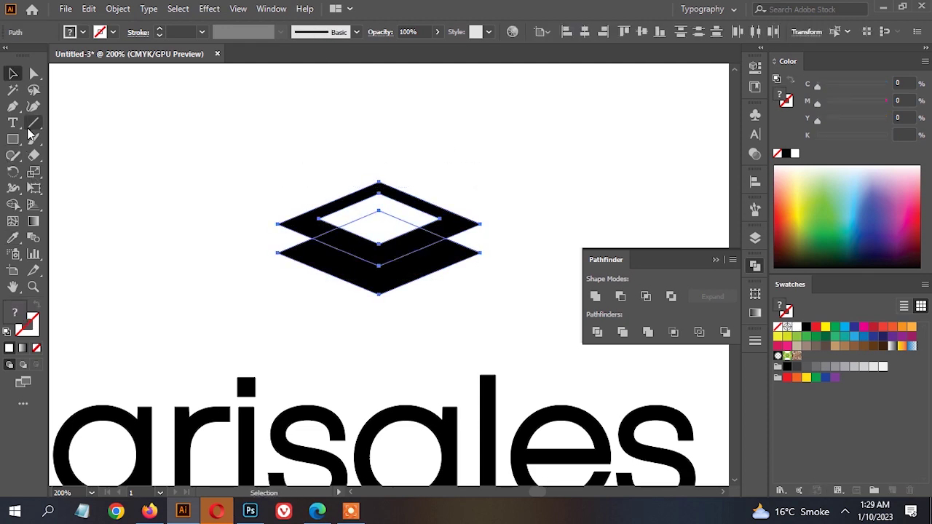
click(14, 204)
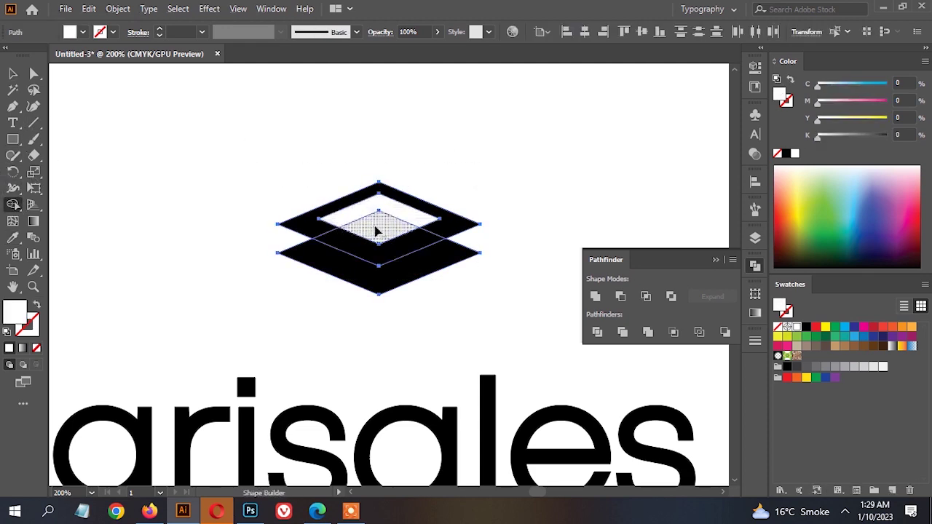
drag(377, 232, 385, 217)
Set the fill to black and merge the overlapping regions into the upper rhombus frame with the Shape Builder.
click(424, 262)
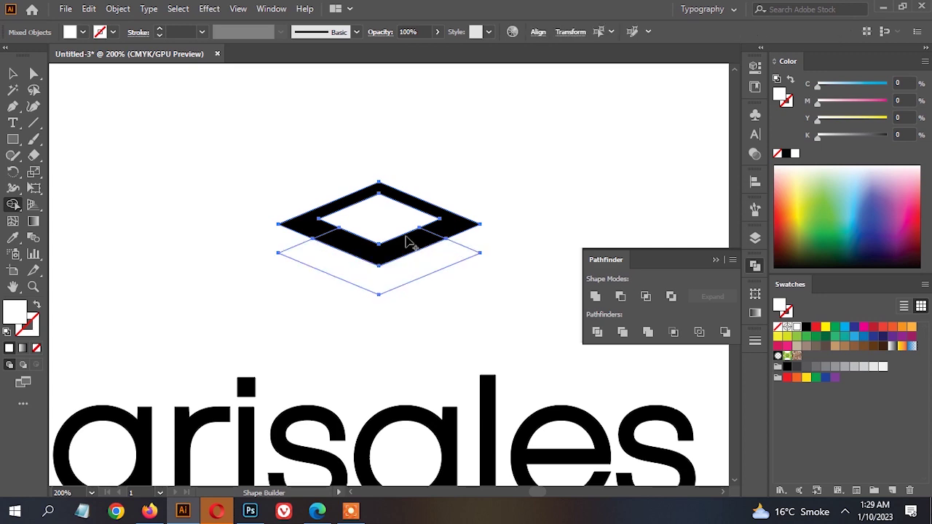
key(ctrl+z)
click(807, 327)
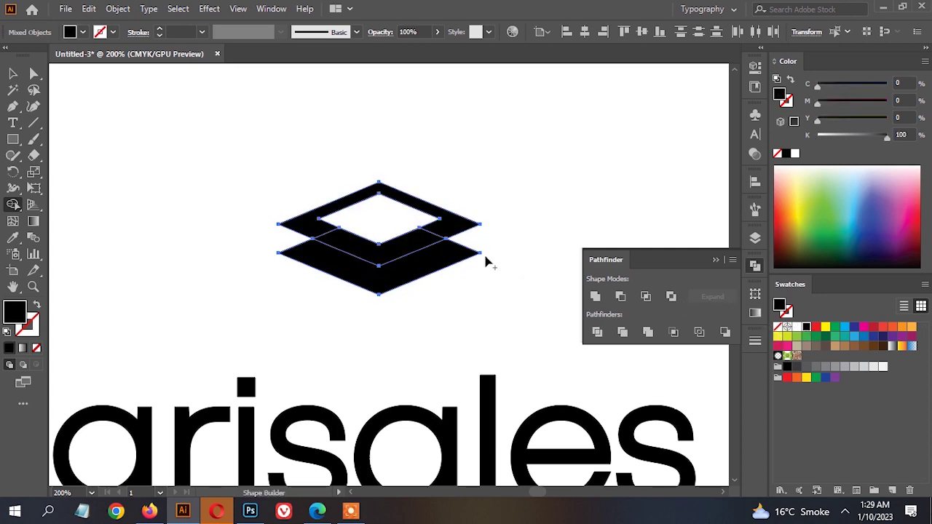
drag(429, 233, 431, 227)
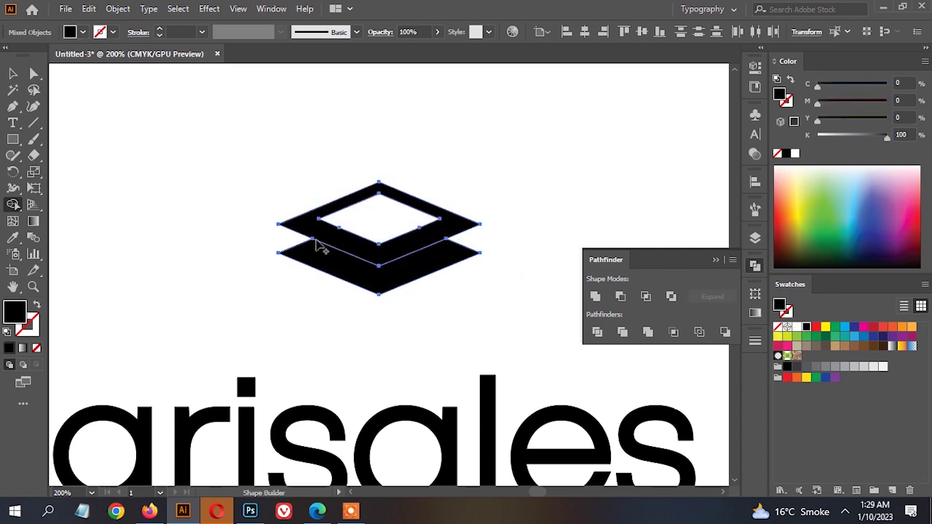
Move the lower shape's two notch anchors out to the frame's side corners so it forms the box's solid vertical sides.
click(33, 73)
scroll(248, 234, up, 1)
click(340, 246)
drag(340, 245, 293, 220)
drag(528, 246, 490, 209)
key(v)
click(487, 174)
scroll(495, 251, down, 2)
drag(517, 262, 217, 159)
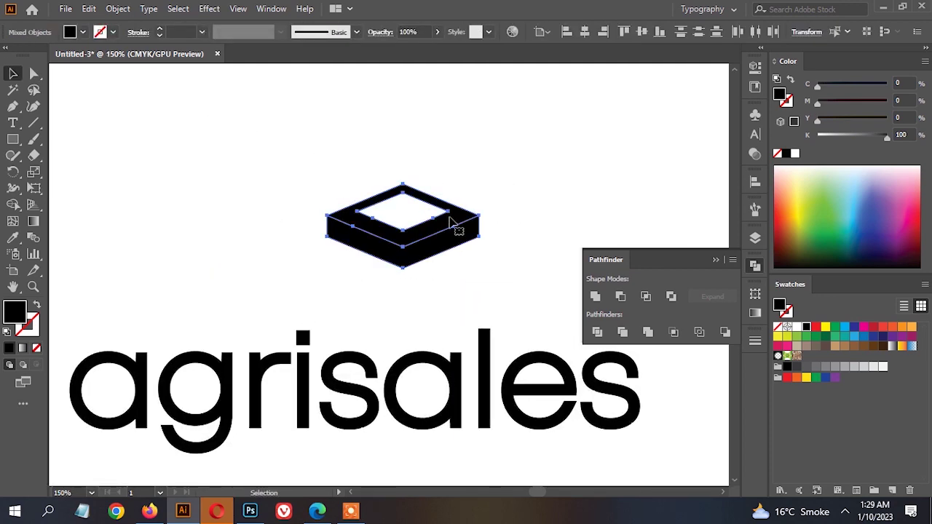
scroll(450, 220, up, 2)
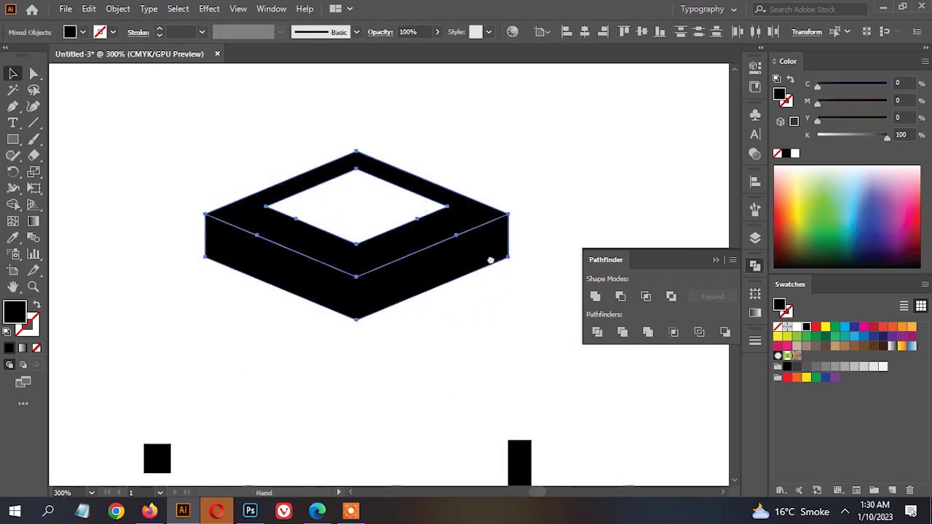
click(437, 177)
scroll(410, 213, down, 2)
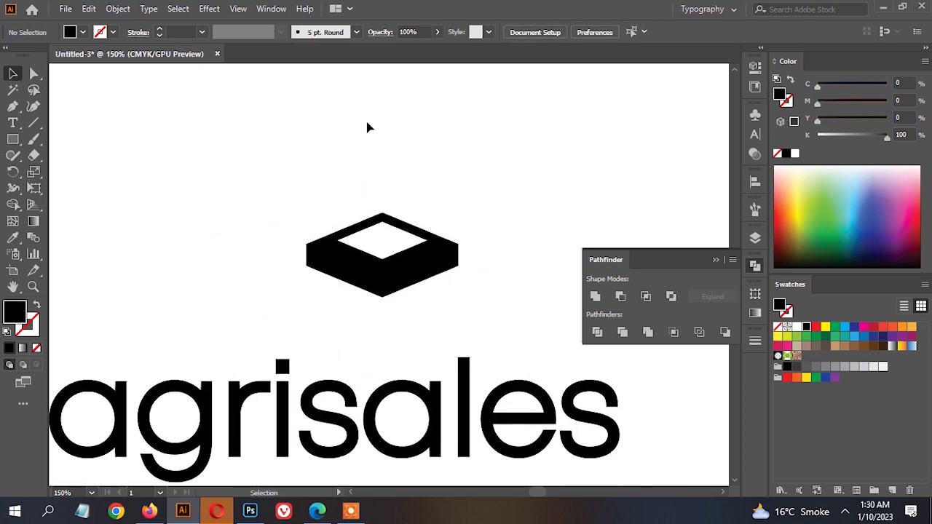
scroll(384, 185, up, 2)
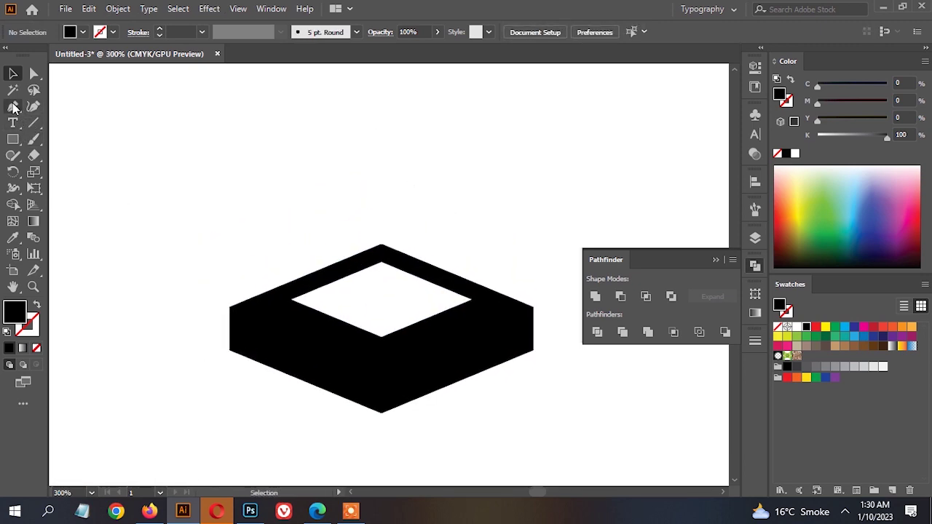
drag(444, 147, 402, 183)
scroll(421, 196, down, 2)
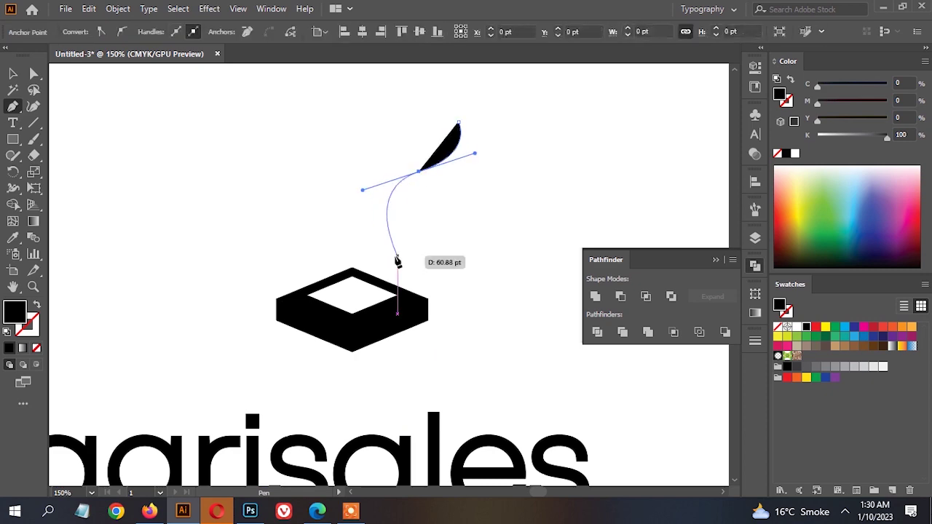
key(ctrl+z)
key(ctrl+z)
Draw the leaf's curved left edge with the Pen tool, from a tip high above the box down toward the box.
drag(471, 147, 481, 191)
click(407, 126)
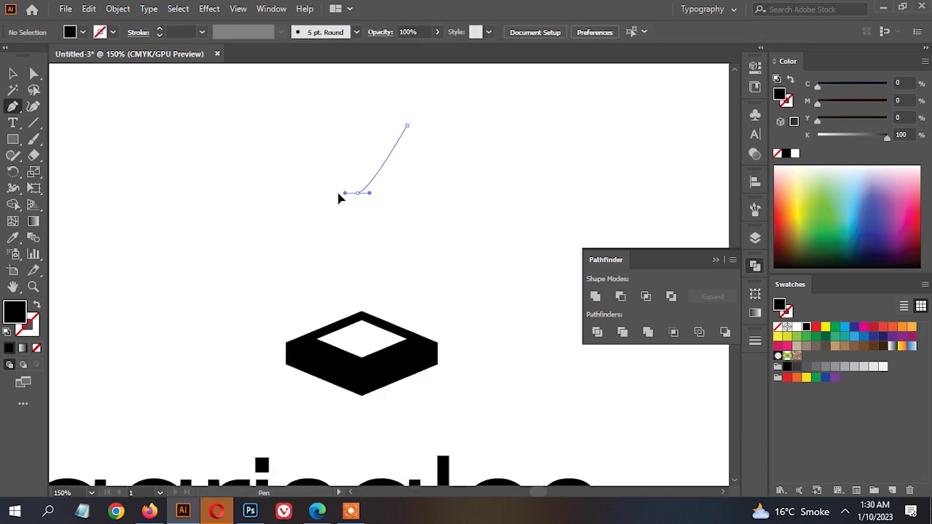
drag(338, 193, 295, 229)
drag(338, 308, 317, 344)
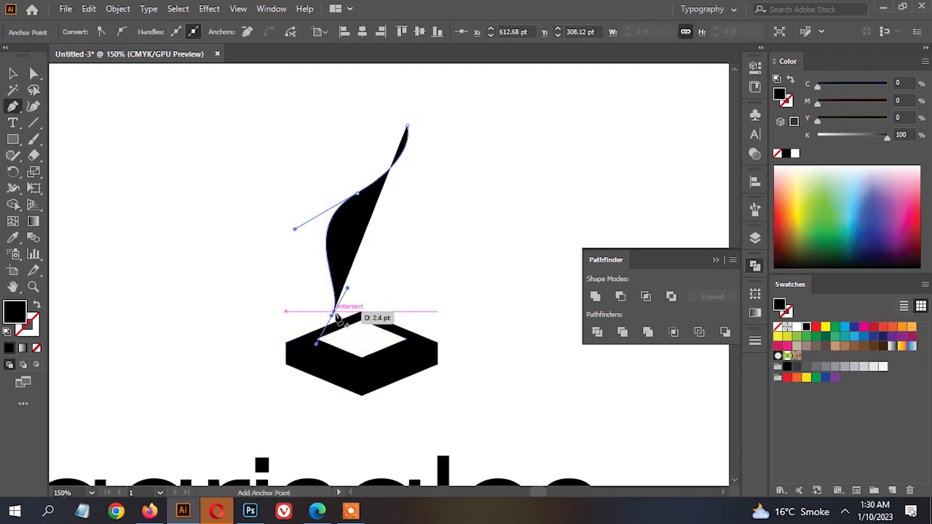
key(ctrl+minus)
Continue the leaf path up to the vein's tip, back down in a curve to the stem and across the stem's end.
drag(399, 209, 416, 137)
scroll(361, 251, down, 2)
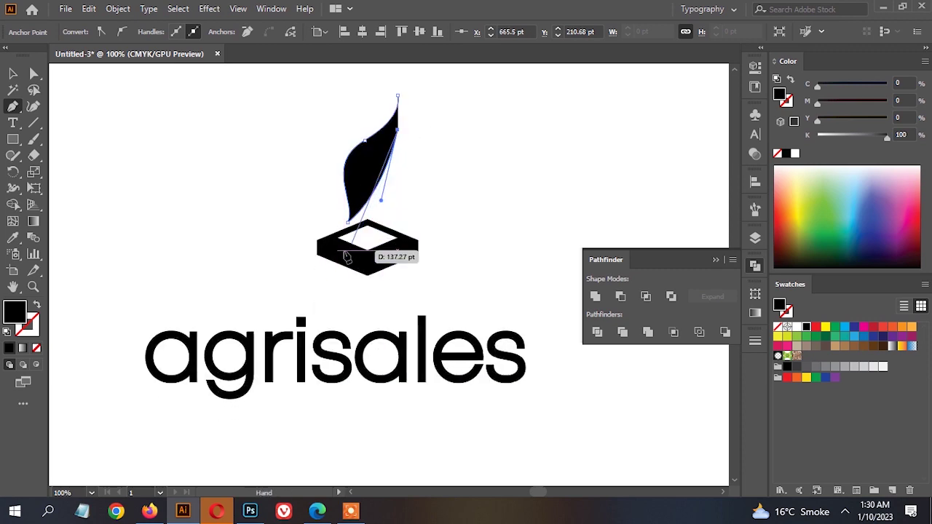
alt+scroll(347, 232, up, 1)
drag(346, 227, 199, 284)
key(ctrl+z)
click(307, 250)
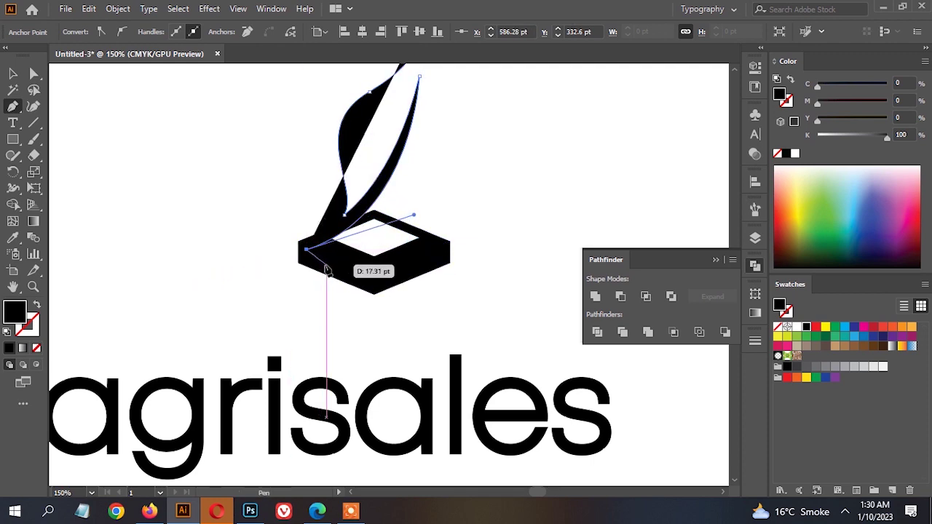
click(326, 265)
Curve the path from the stem along the leaf's lower right edge and close it at the leaf tip.
drag(375, 233, 404, 231)
scroll(414, 219, down, 2)
drag(427, 161, 379, 158)
drag(363, 119, 362, 116)
Move the finished leaf upward so that it sits clear above the box.
key(v)
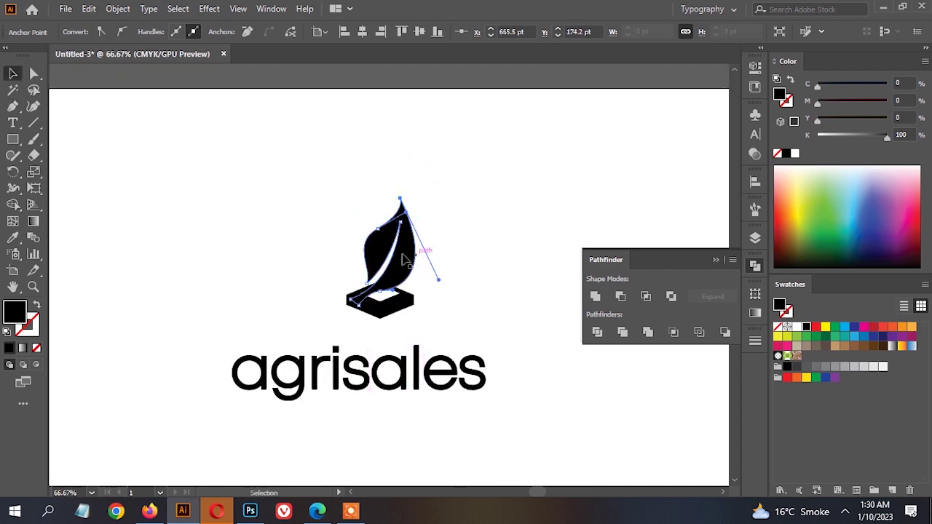
scroll(401, 257, up, 2)
key(space)
mouse_move(411, 252)
mouse_down()
mouse_move(420, 191)
mouse_move(403, 241)
mouse_up()
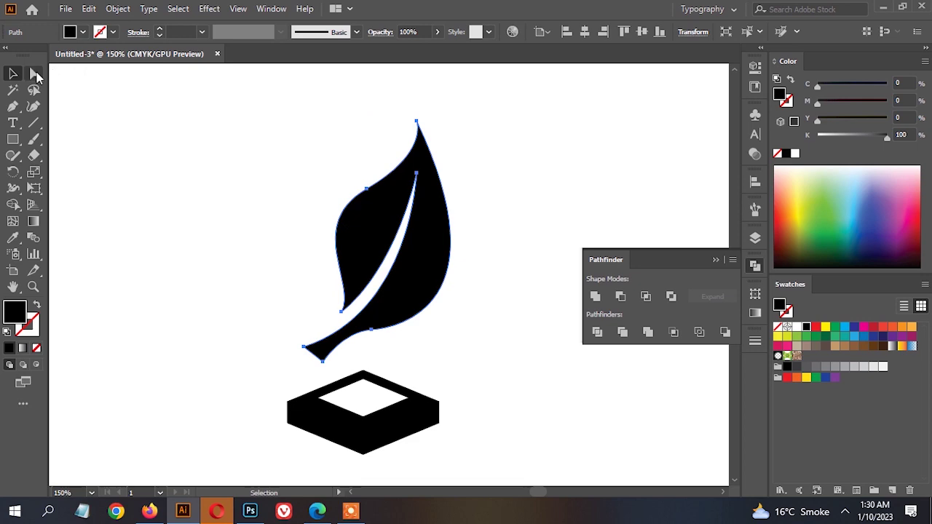
Shift the leaf vein's tip slightly to the right and adjust the vein's lower curve handle to narrow the vein gap.
click(34, 74)
scroll(413, 170, down, 1)
drag(416, 163, 418, 162)
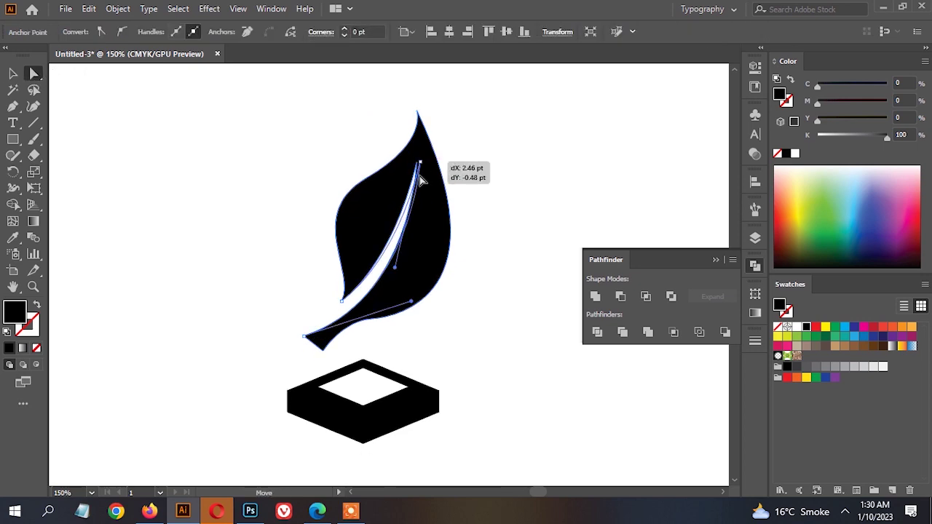
scroll(411, 290, down, 2)
mouse_move(407, 283)
mouse_down()
mouse_move(403, 251)
mouse_move(404, 269)
mouse_up()
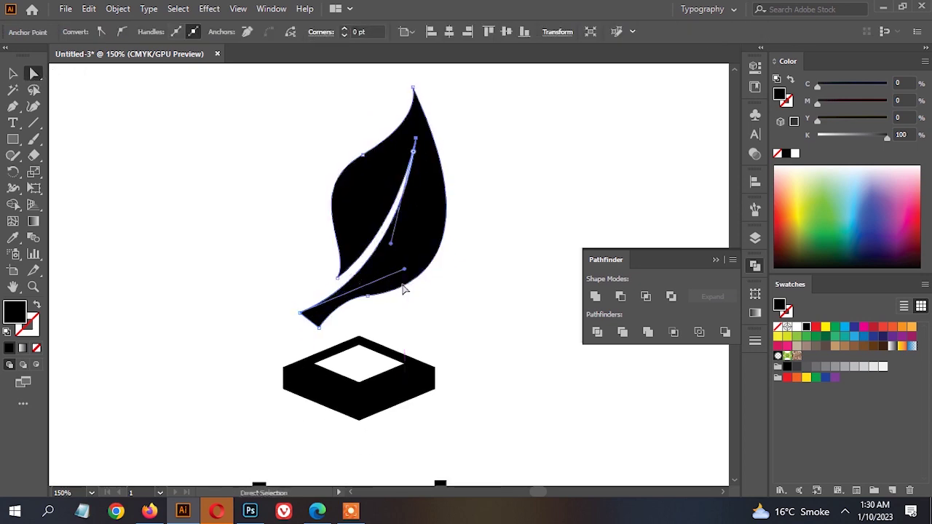
Shorten the curve handle at the leaf's upper tip to pull in the leaf's outer right edge.
click(371, 304)
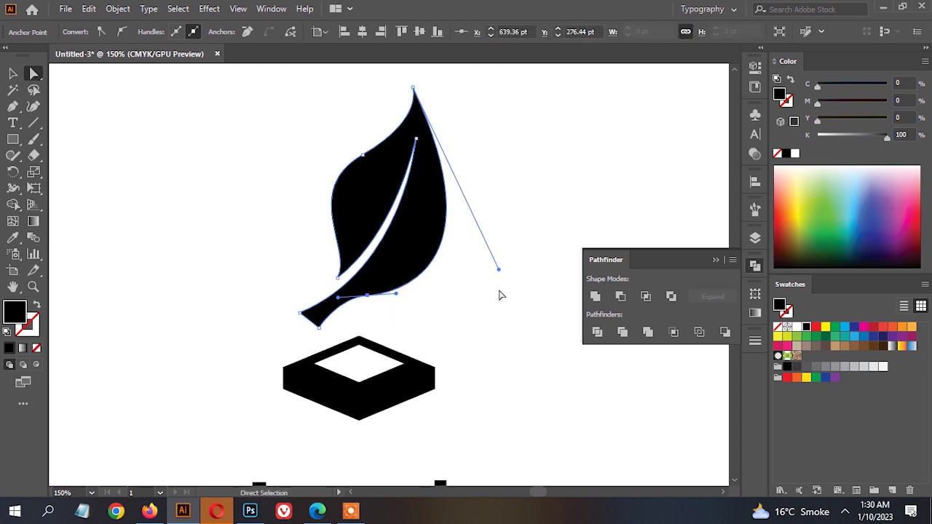
drag(499, 273, 485, 147)
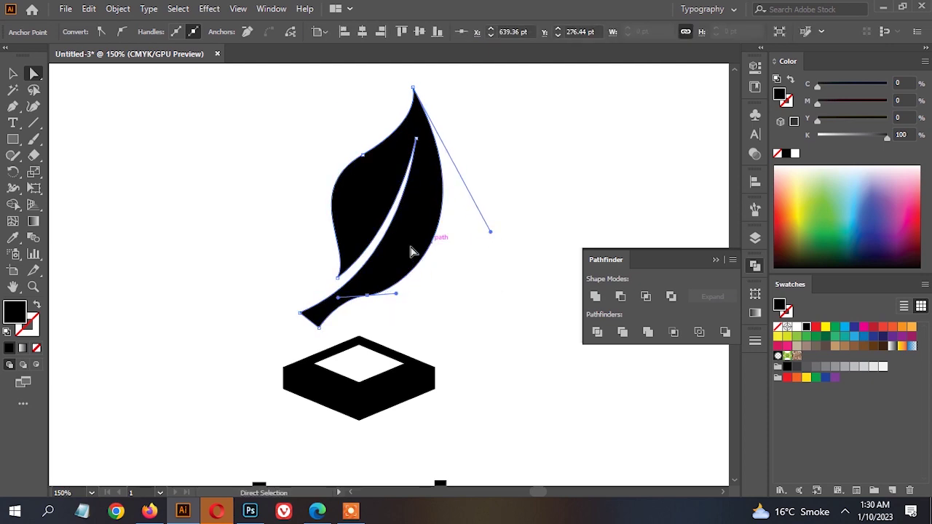
key(v)
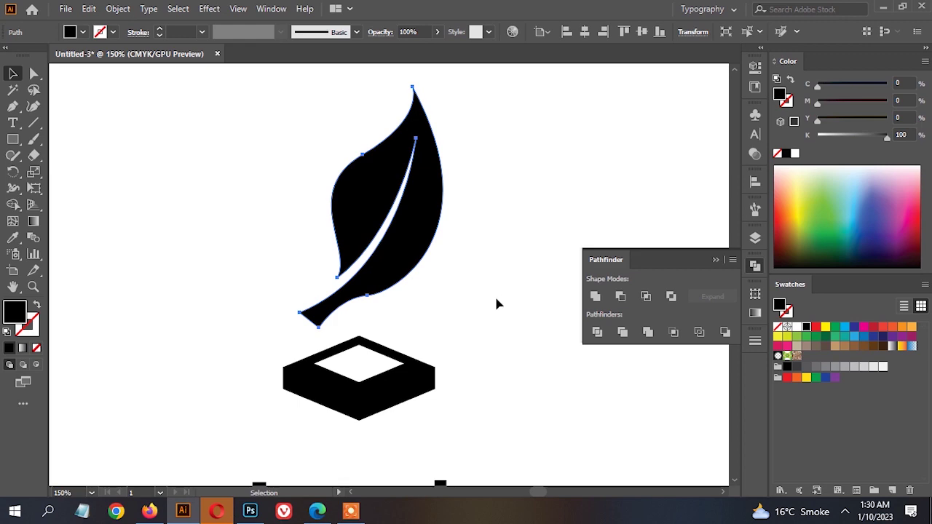
Create a mirrored copy of the leaf with Reflect about the vertical axis.
right_click(474, 216)
mouse_move(554, 412)
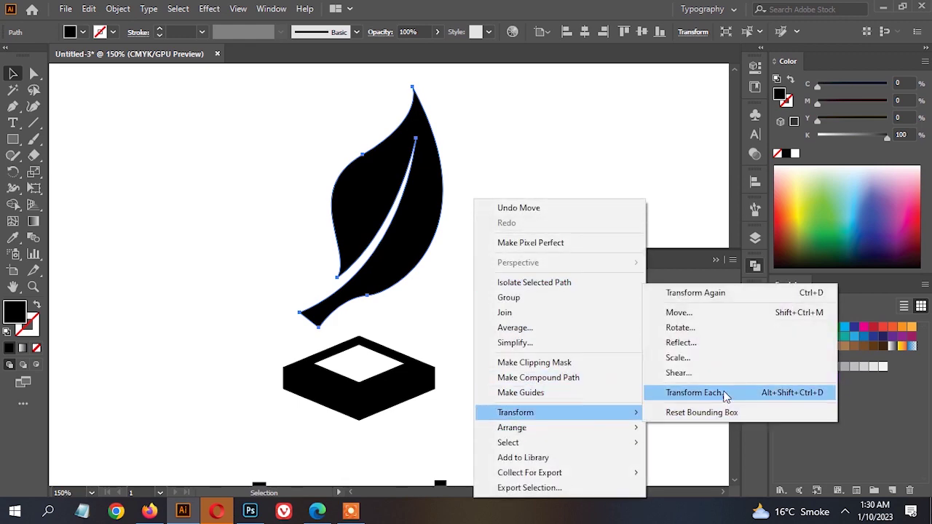
click(737, 350)
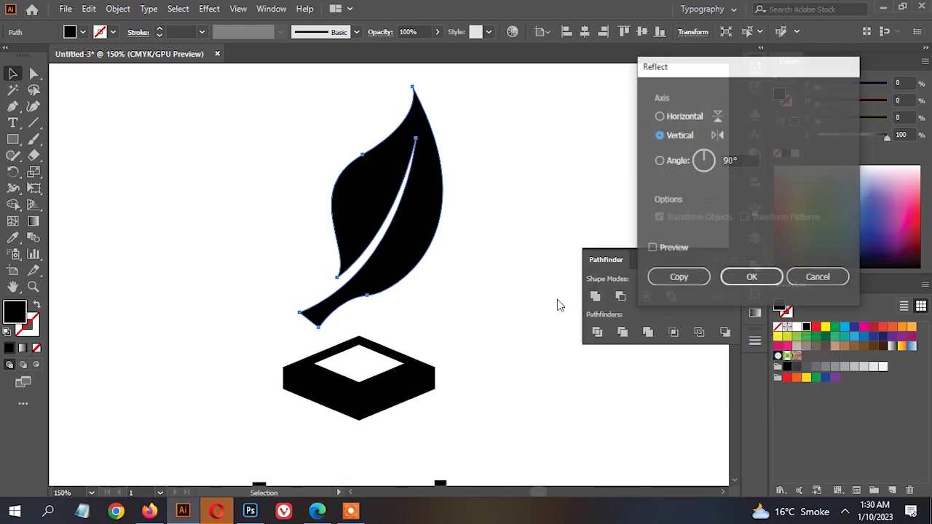
click(652, 248)
click(685, 275)
Rotate the original leaf and its mirrored copy and place them side by side, leaning outward above the box.
key(e)
drag(457, 208, 422, 327)
key(v)
click(409, 267)
key(e)
drag(531, 140, 576, 159)
key(v)
key(e)
key(v)
drag(438, 259, 340, 250)
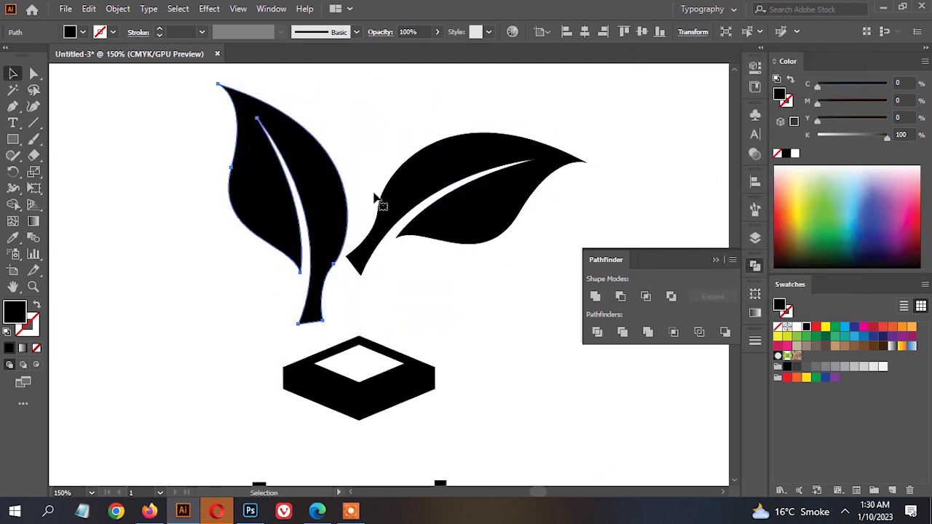
Rotate the left leaf further outward and scale the right leaf down to a smaller size.
key(e)
drag(394, 154, 356, 100)
key(v)
click(505, 207)
key(e)
drag(604, 104, 466, 207)
drag(466, 211, 519, 149)
key(v)
Repeat the scaling on the left leaf and position both leaves close together above the box.
click(403, 173)
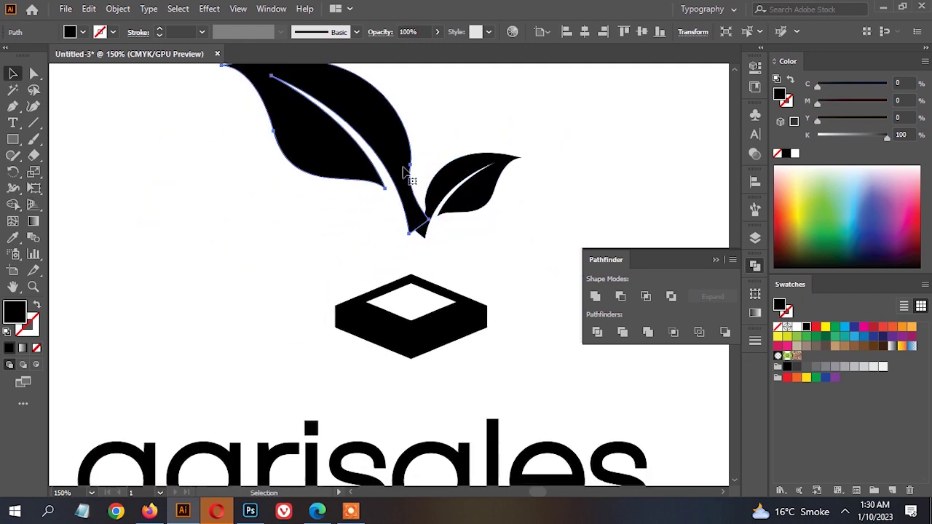
key(ctrl+d)
mouse_move(403, 195)
mouse_down()
mouse_move(379, 235)
mouse_move(394, 204)
mouse_up()
scroll(405, 220, up, 1)
drag(407, 249, 407, 259)
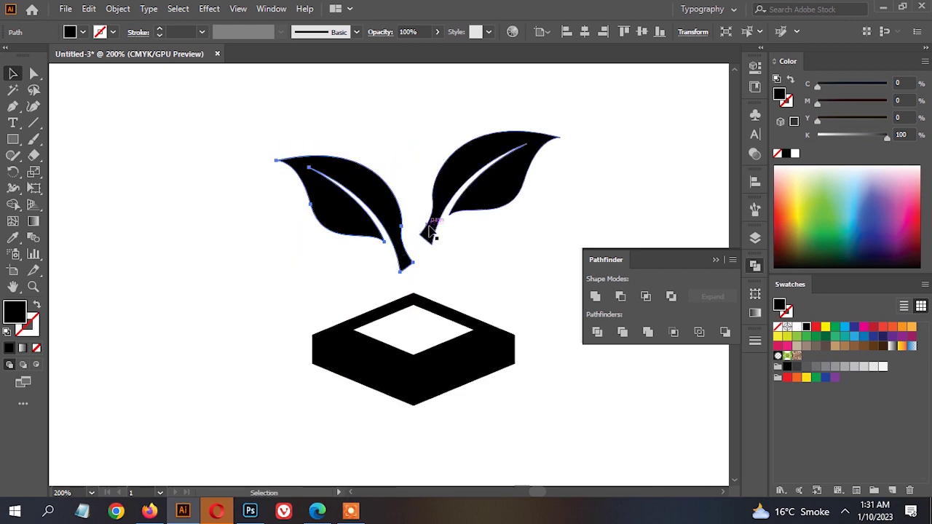
drag(429, 227, 429, 244)
click(437, 252)
Lengthen the curve handles on both leaves' inner edges to smooth where each blade meets its stem.
scroll(430, 237, up, 1)
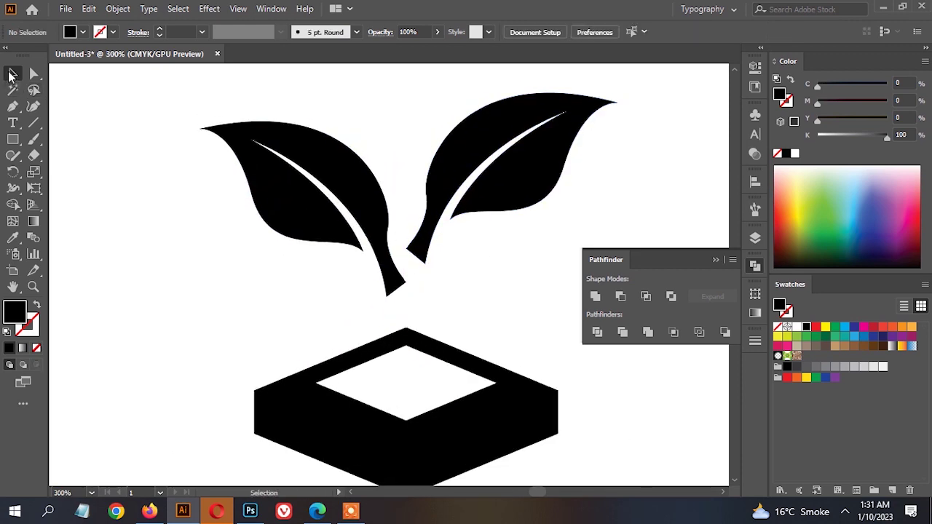
scroll(408, 211, up, 1)
click(397, 237)
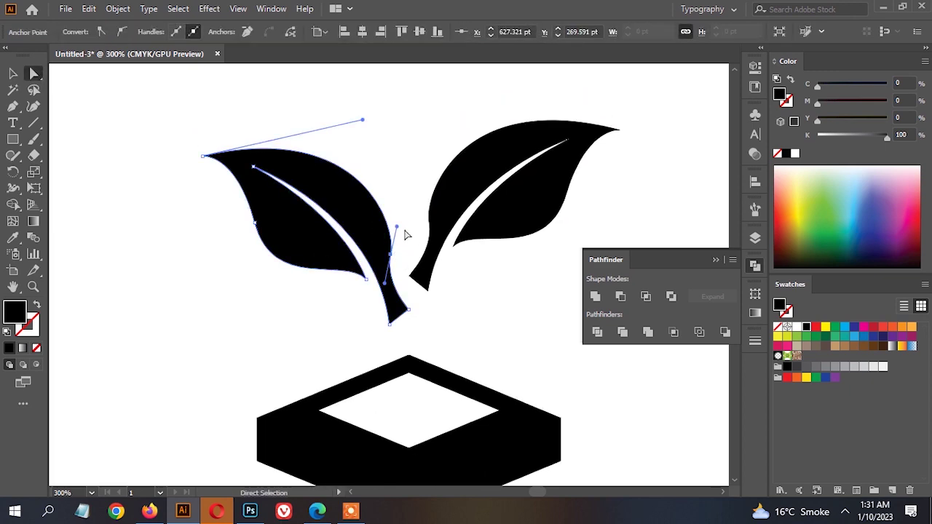
drag(398, 228, 392, 208)
click(435, 236)
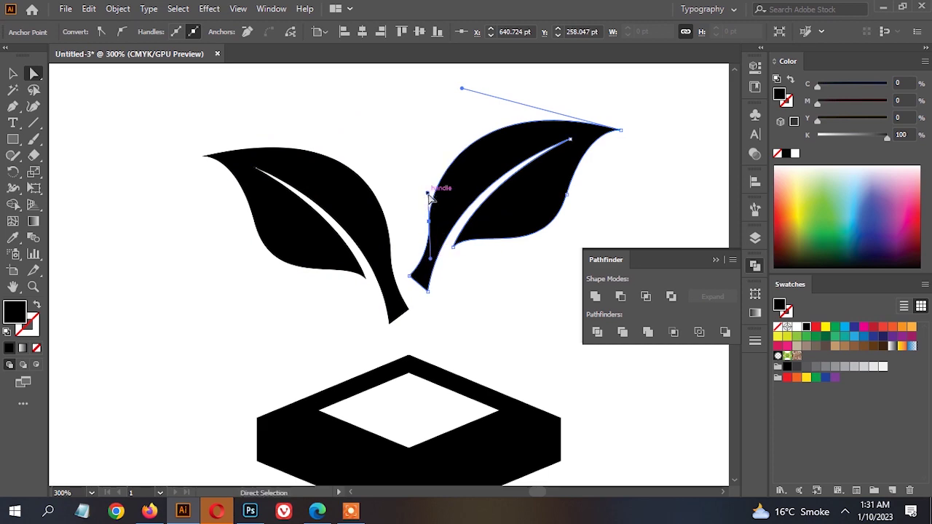
drag(429, 193, 428, 179)
click(433, 142)
key(v)
scroll(443, 169, down, 2)
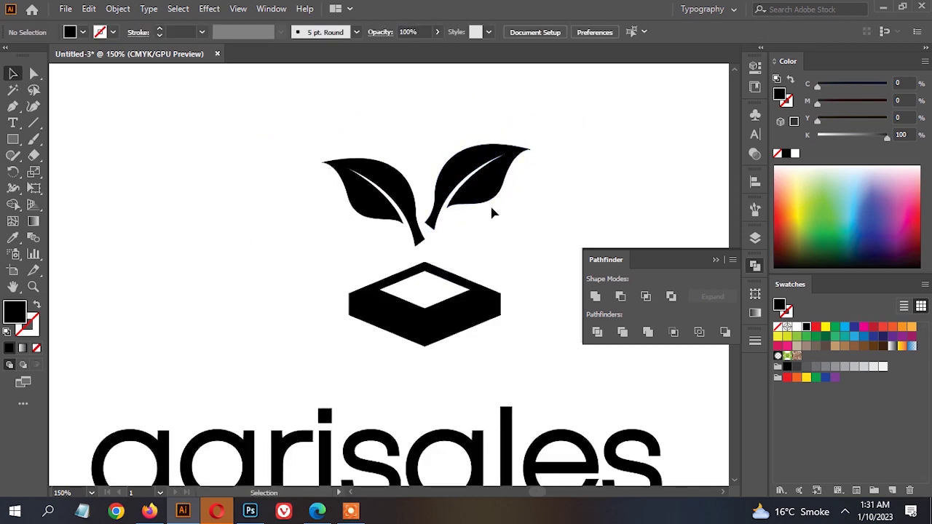
Move the left leaf outward and adjust the right leaf to open a gap for a central stem.
drag(381, 200, 349, 199)
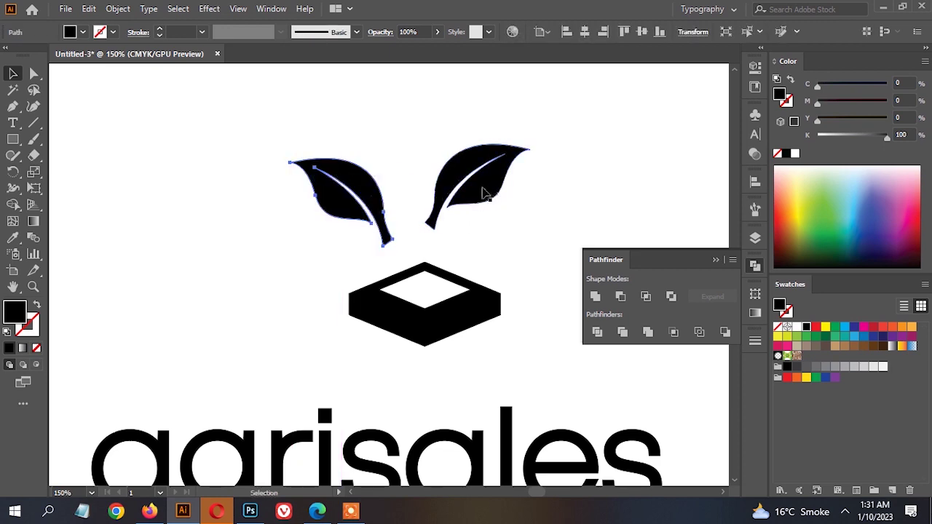
drag(483, 194, 489, 200)
key(e)
key(v)
Draw a curved, tapered stem with the Pen tool, from between the leaves down to a point inside the box opening.
click(12, 106)
scroll(458, 255, up, 1)
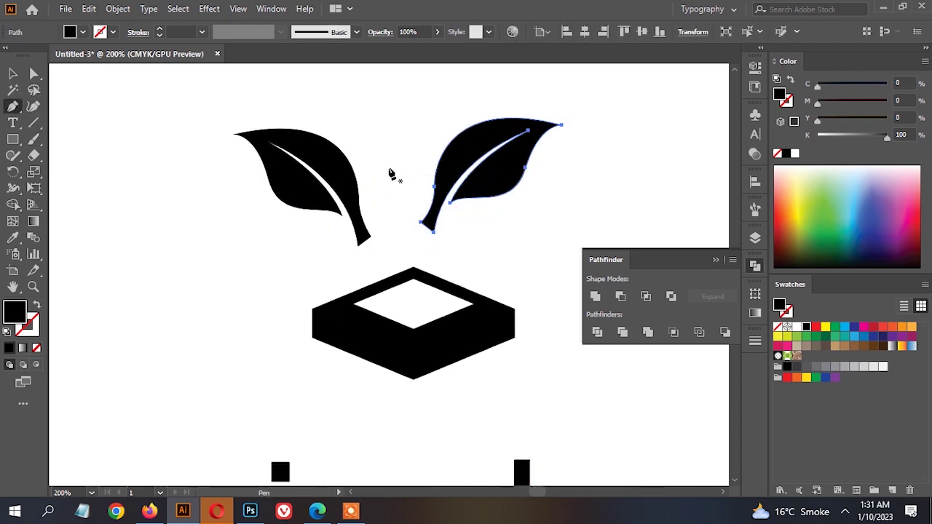
click(394, 165)
click(412, 300)
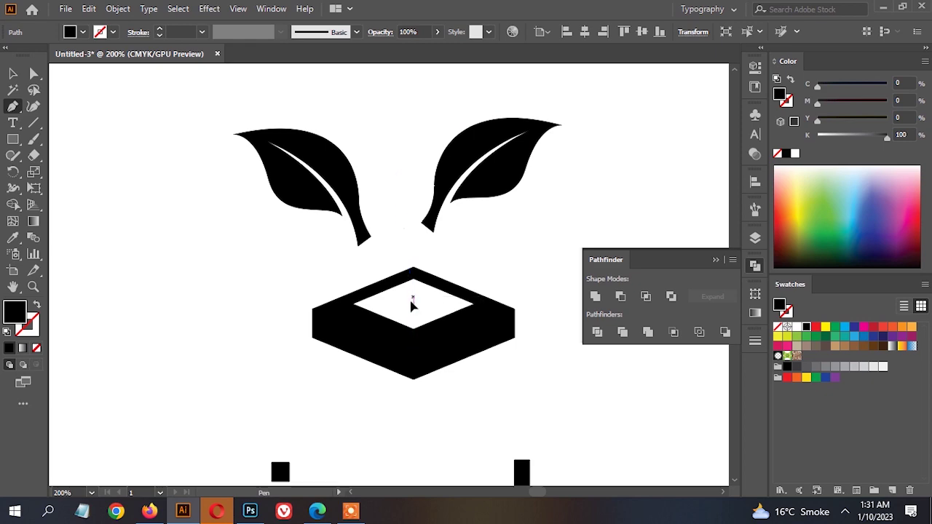
drag(389, 369, 389, 368)
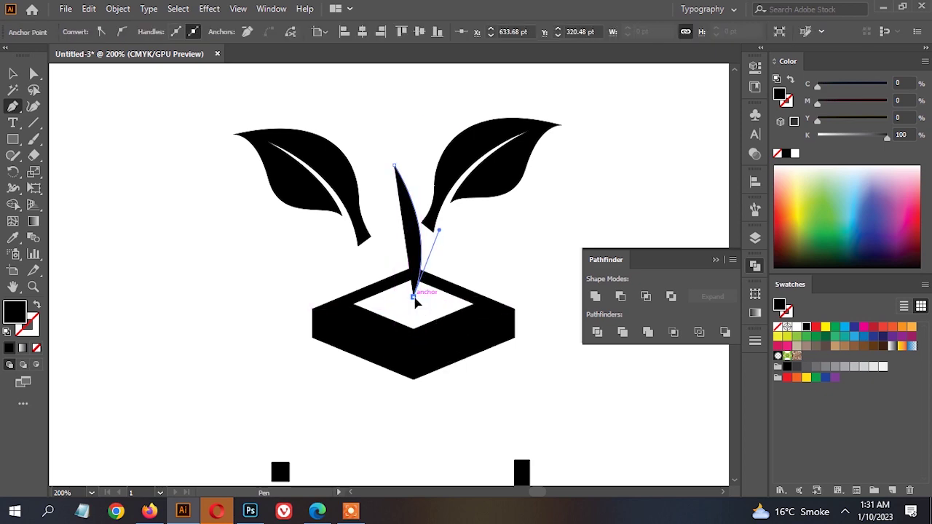
drag(414, 299, 338, 120)
Nudge the stem into place between the leaves and apply Join to its path.
key(v)
drag(416, 220, 414, 226)
scroll(412, 220, up, 2)
right_click(444, 195)
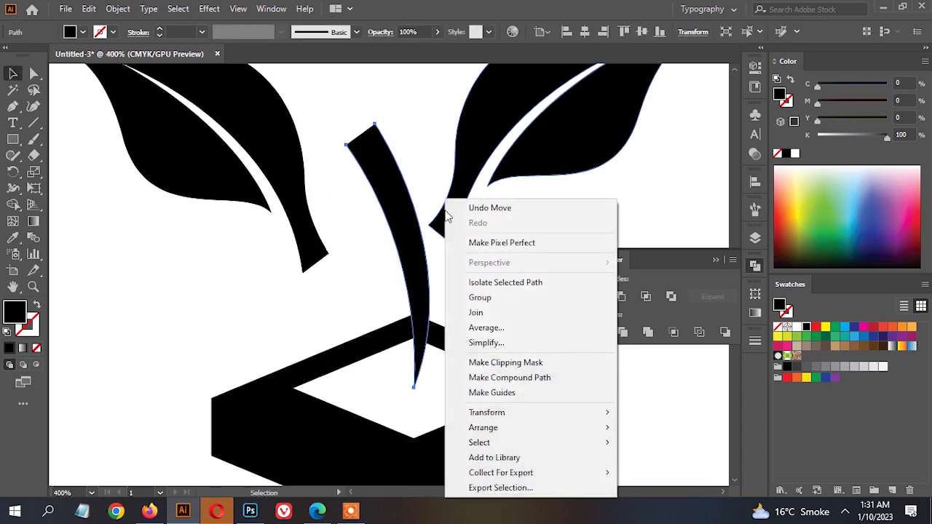
click(485, 314)
Move the right leaf inward so that its base overlaps the stem.
scroll(538, 242, down, 2)
drag(539, 197, 522, 201)
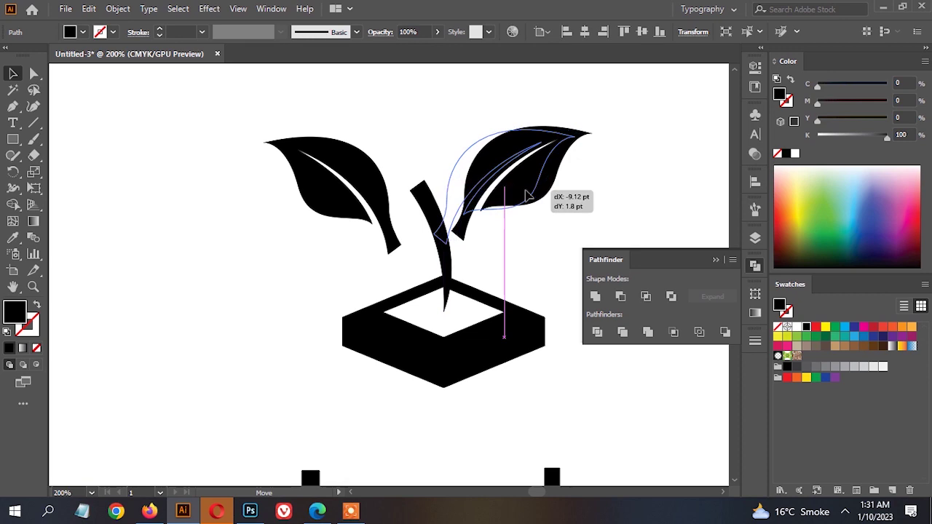
click(551, 226)
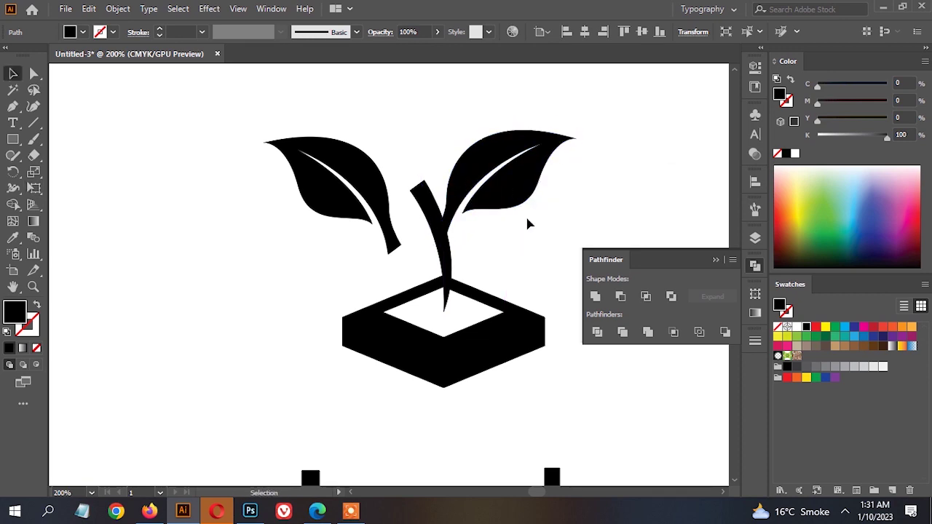
Rotate the left leaf to a flatter angle and attach its base to the stem.
mouse_move(368, 212)
mouse_down()
mouse_move(374, 228)
mouse_move(372, 217)
mouse_up()
key(e)
drag(435, 152, 372, 122)
key(v)
drag(424, 204, 412, 216)
Rotate both leaves and the stem together slightly clockwise and shift them to the right over the box opening.
drag(408, 166, 483, 195)
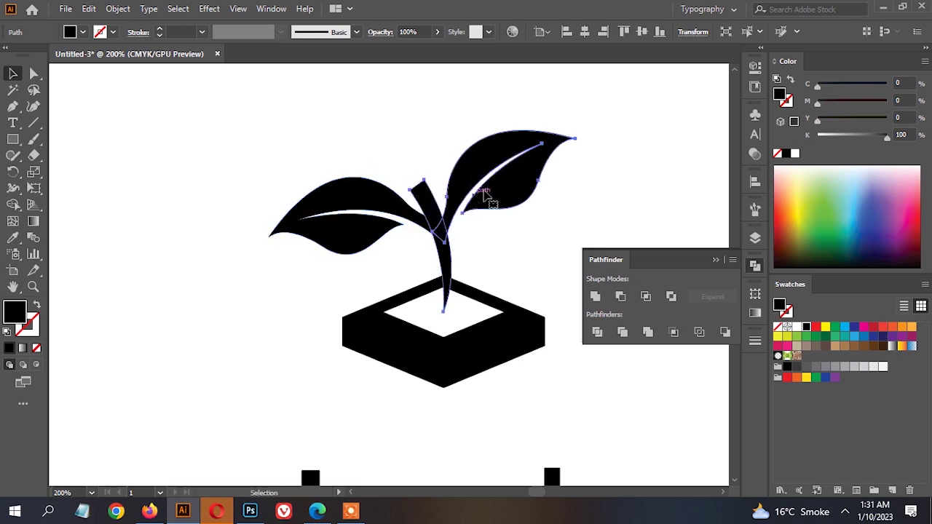
key(e)
drag(637, 125, 620, 156)
key(v)
mouse_move(521, 187)
mouse_down()
mouse_move(547, 185)
mouse_move(530, 185)
mouse_up()
click(578, 195)
key(v)
click(594, 125)
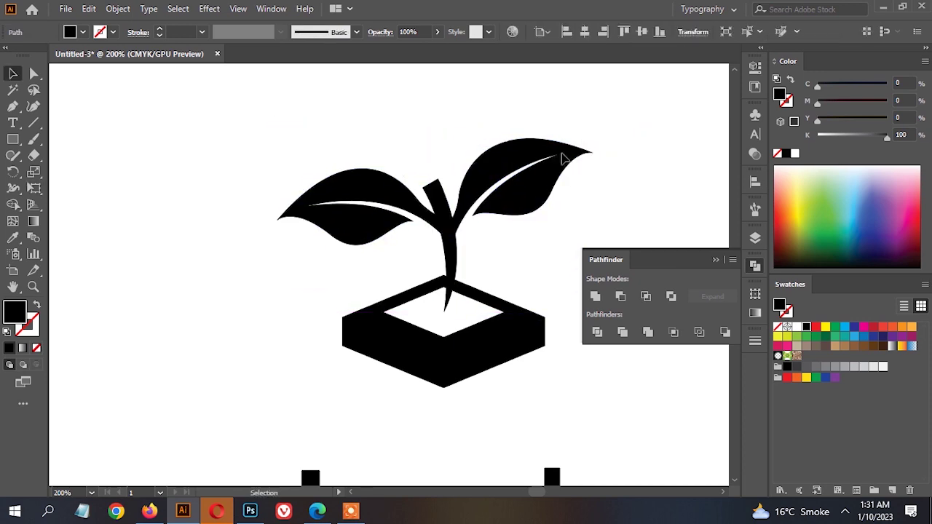
Rotate the right leaf slightly upward and move it back against the stem.
click(543, 185)
key(e)
drag(622, 135, 606, 115)
key(v)
drag(536, 197, 523, 197)
Nudge the stem sideways to line it up with the bases of the two leaves.
scroll(477, 246, up, 3)
drag(427, 243, 431, 244)
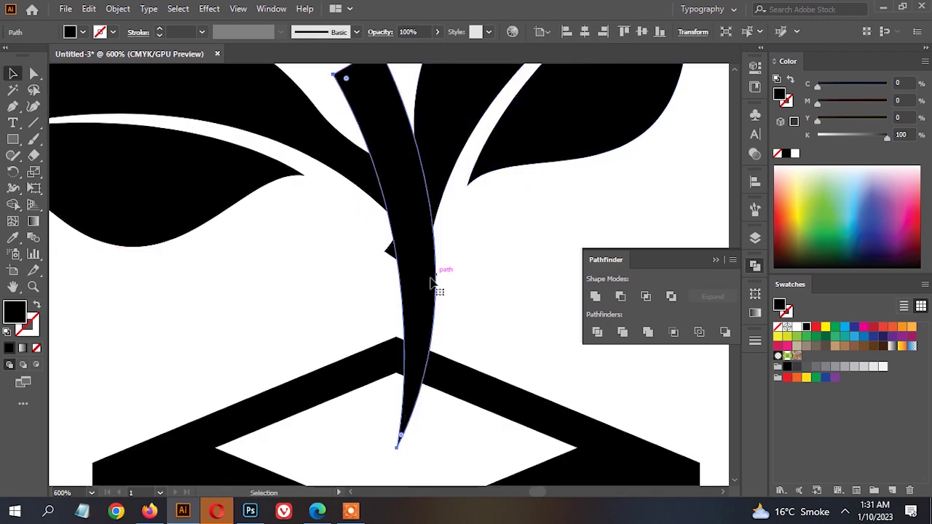
drag(429, 278, 421, 279)
Move and slightly rotate the left leaf so that its base merges cleanly into the stem.
click(336, 179)
drag(346, 156, 360, 195)
key(e)
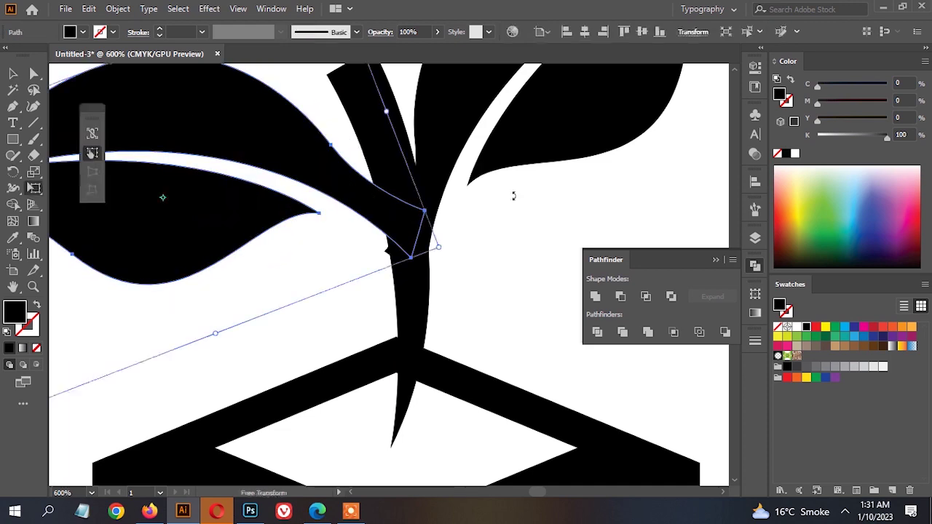
drag(514, 194, 507, 229)
key(v)
drag(347, 220, 356, 214)
scroll(358, 219, down, 3)
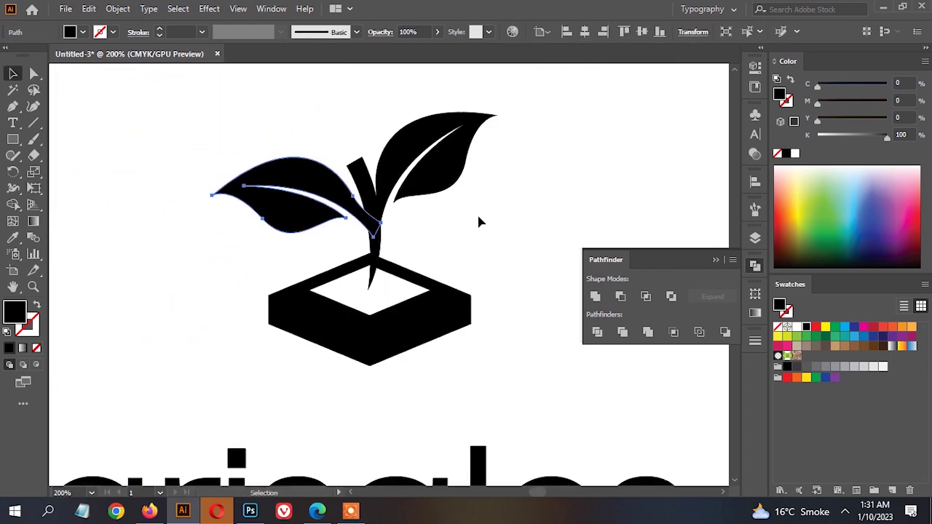
scroll(388, 228, up, 2)
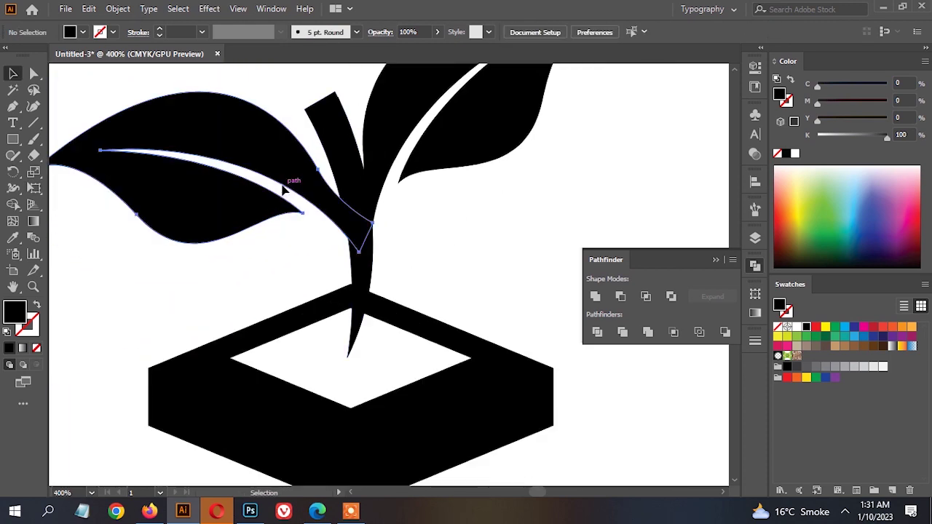
click(408, 207)
scroll(411, 206, down, 3)
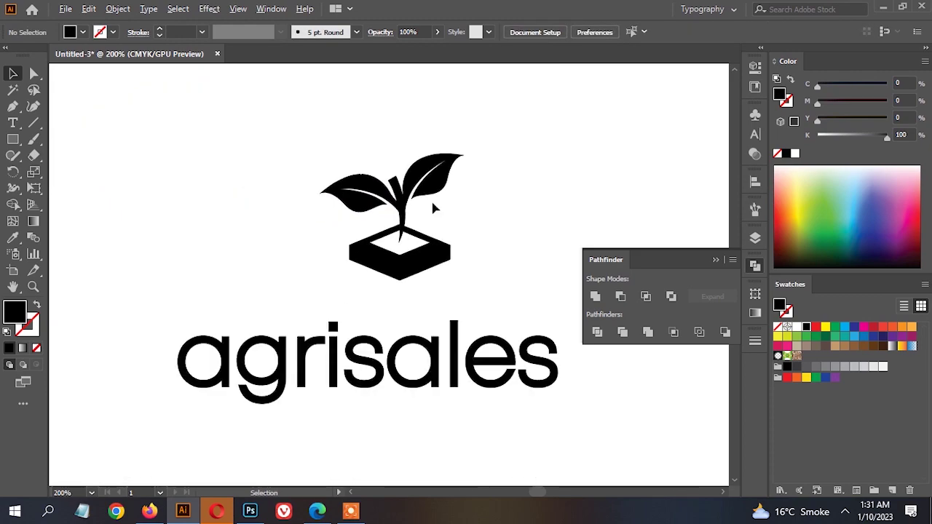
scroll(430, 211, up, 2)
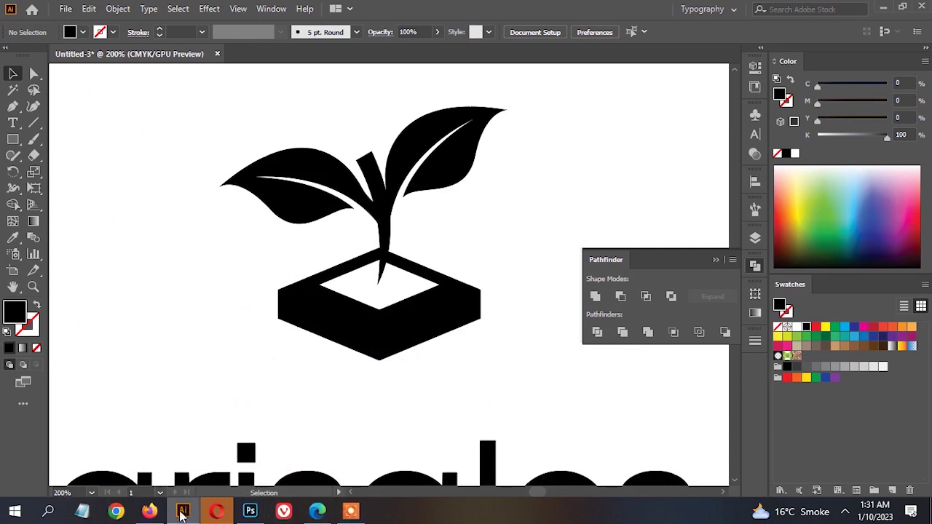
Switch to Firefox, open the downloaded image "Screenshot 2022-12-26 at 9.23.06 PM.png" and examine its seedling logo references.
click(149, 512)
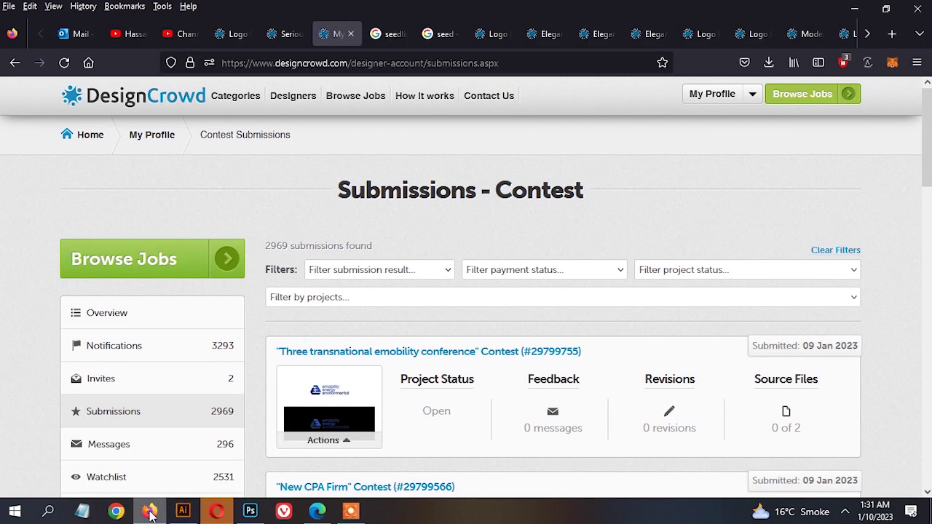
click(769, 64)
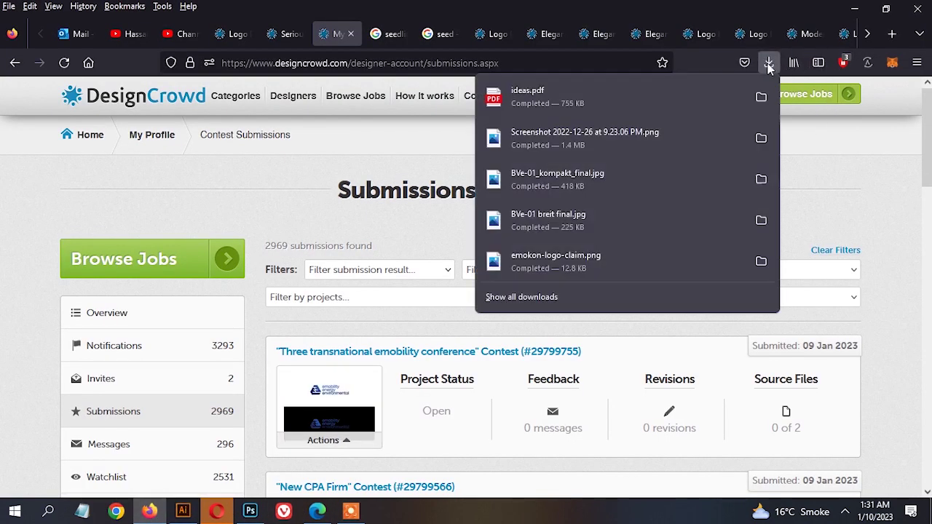
click(575, 148)
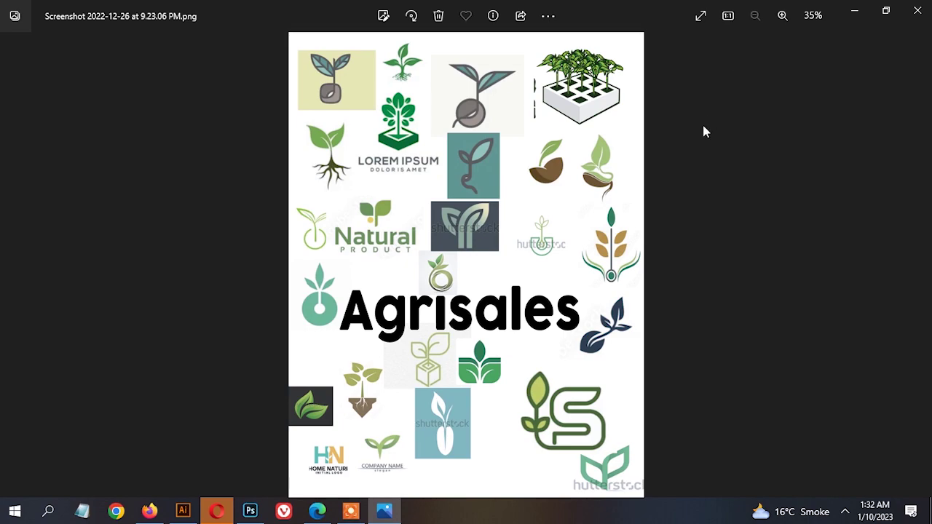
scroll(325, 172, up, 3)
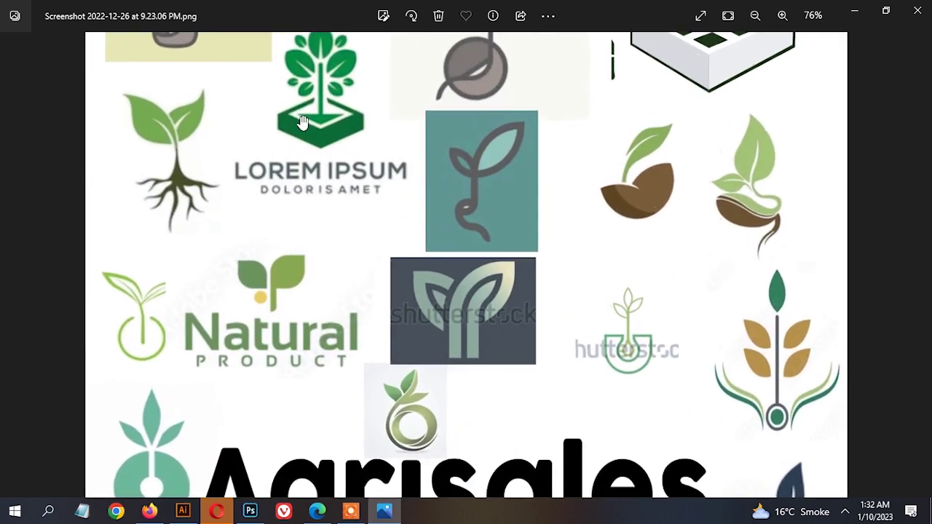
drag(345, 151, 343, 269)
drag(396, 187, 394, 230)
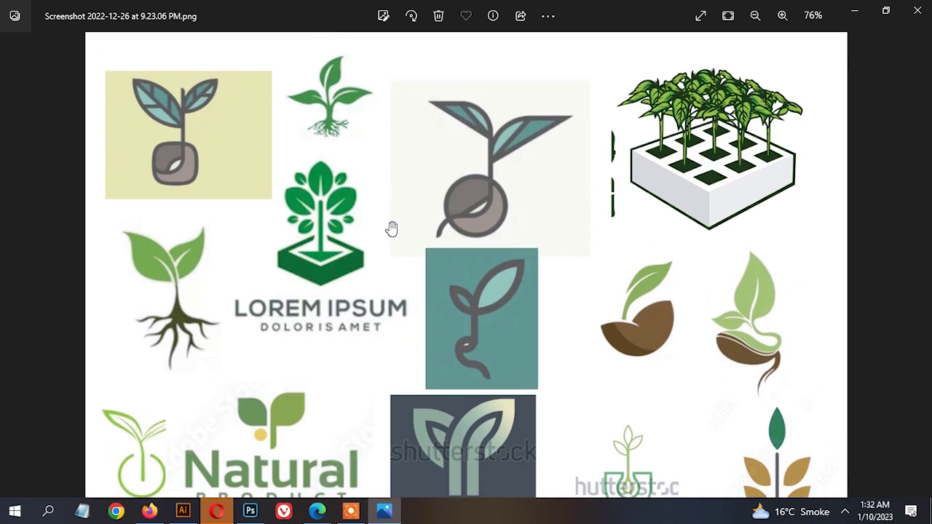
scroll(391, 229, down, 3)
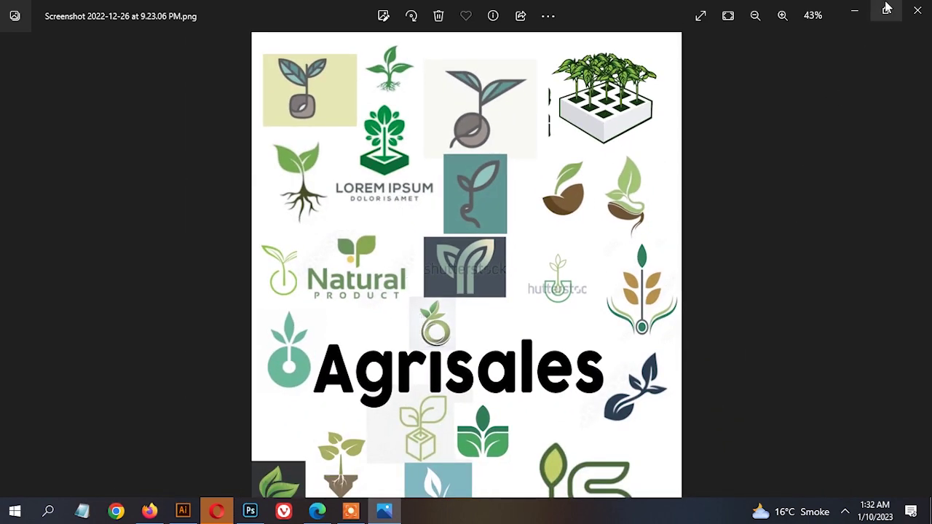
Switch back to Illustrator and round the corners on both sides of the stem where the leaves join it.
click(854, 8)
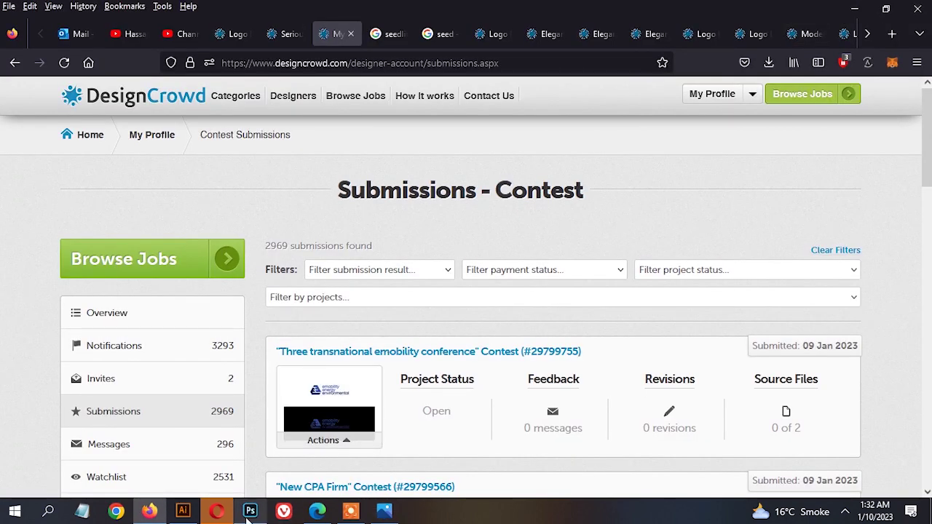
click(183, 511)
scroll(327, 312, down, 2)
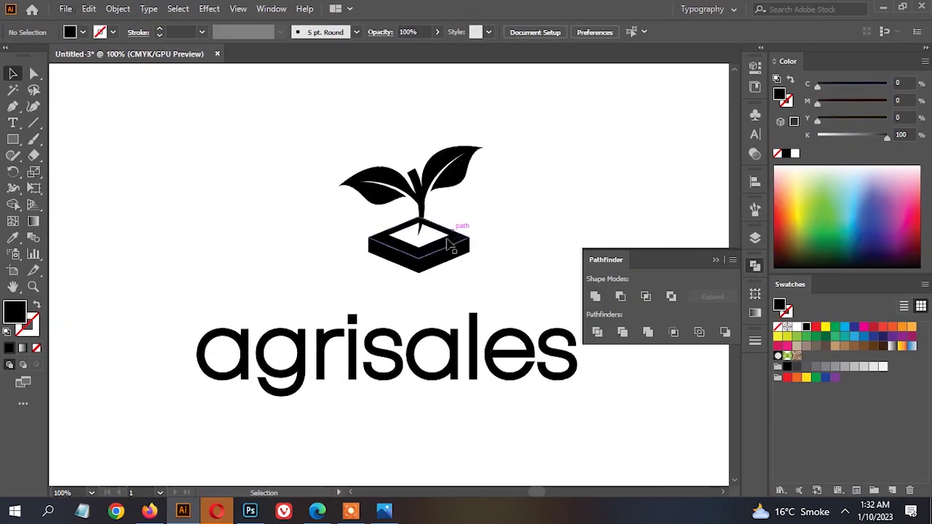
scroll(450, 246, up, 1)
drag(309, 100, 307, 99)
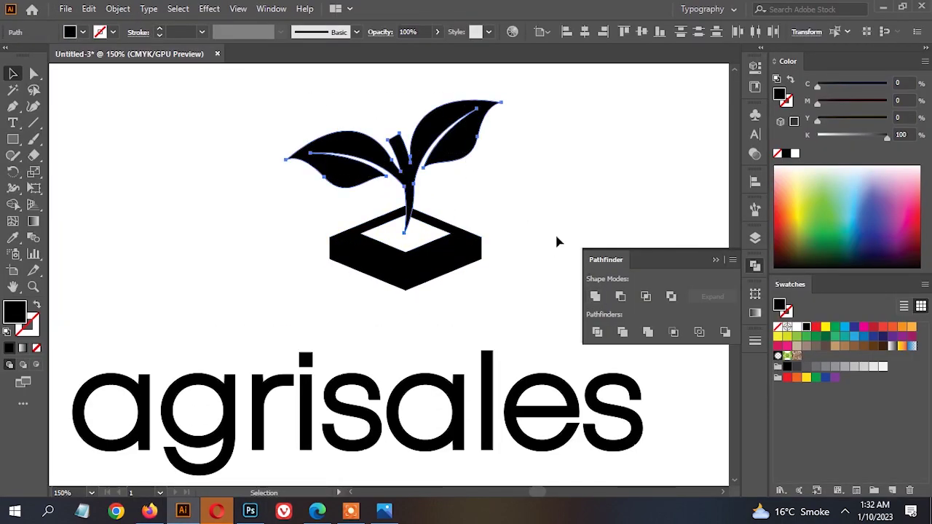
scroll(434, 182, up, 2)
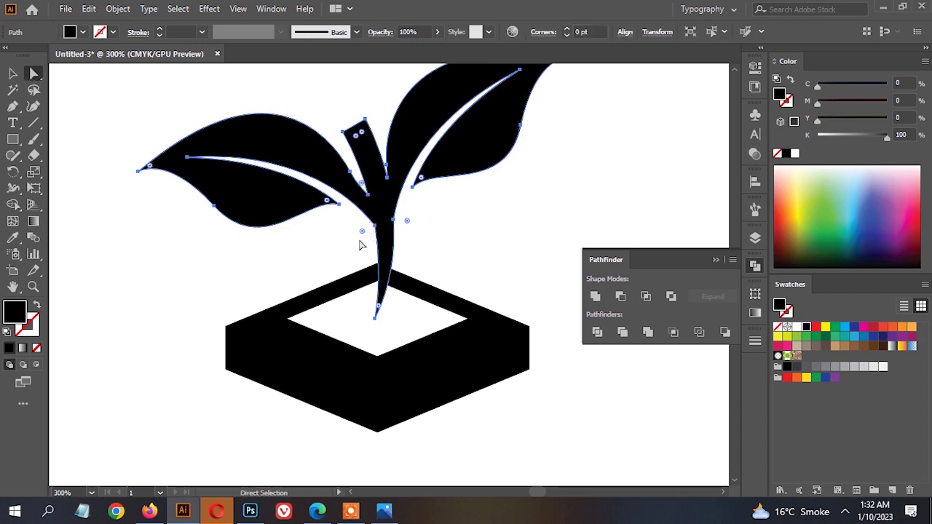
click(393, 219)
drag(409, 226, 730, 238)
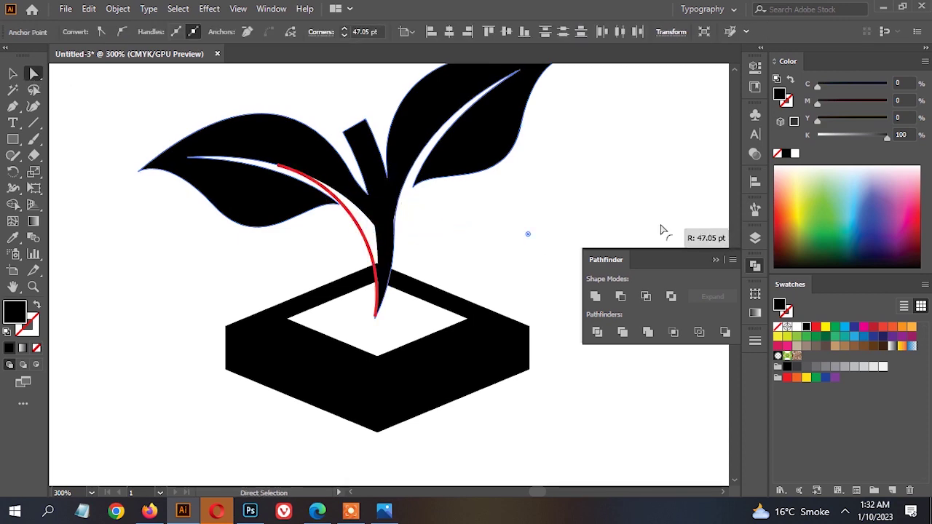
drag(662, 230, 475, 259)
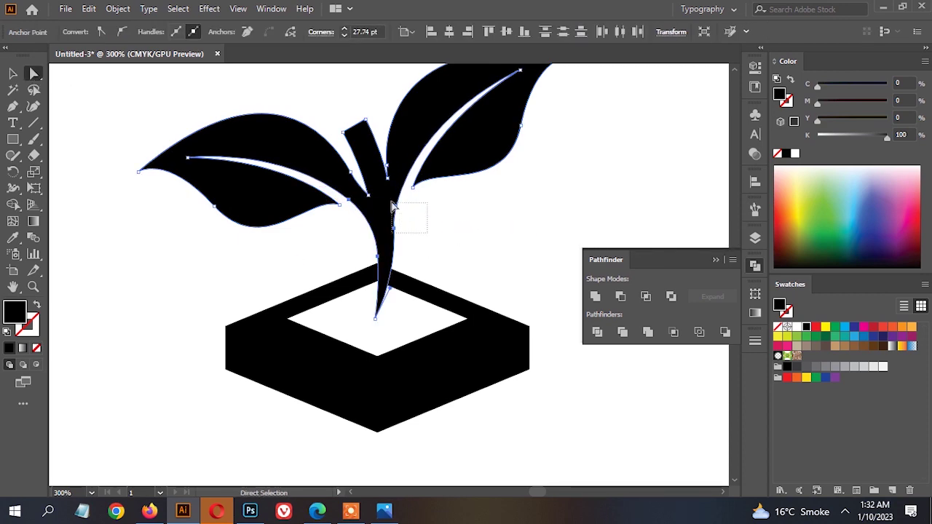
click(463, 219)
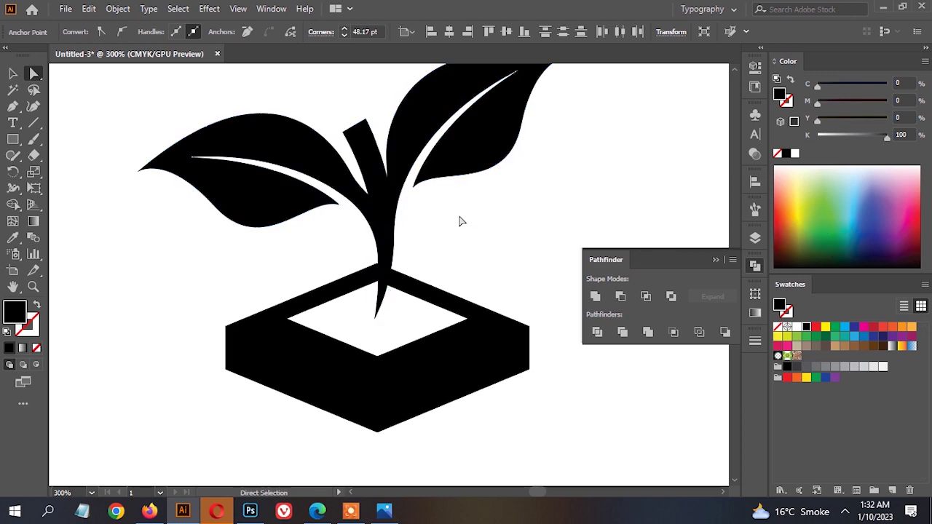
Isolate the compound path that forms the top face of the box.
scroll(441, 207, down, 3)
key(v)
scroll(430, 236, up, 2)
scroll(429, 253, up, 1)
scroll(437, 255, up, 1)
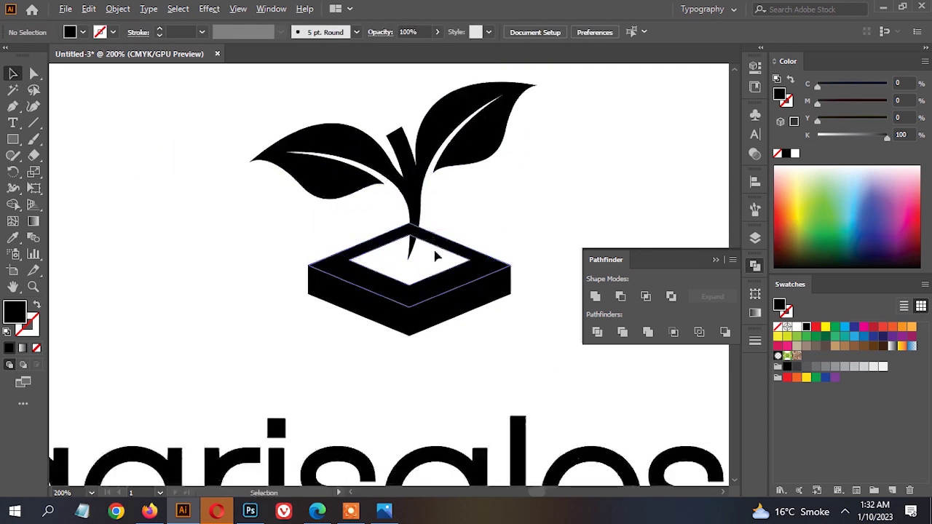
click(459, 260)
scroll(477, 264, up, 2)
drag(475, 257, 478, 250)
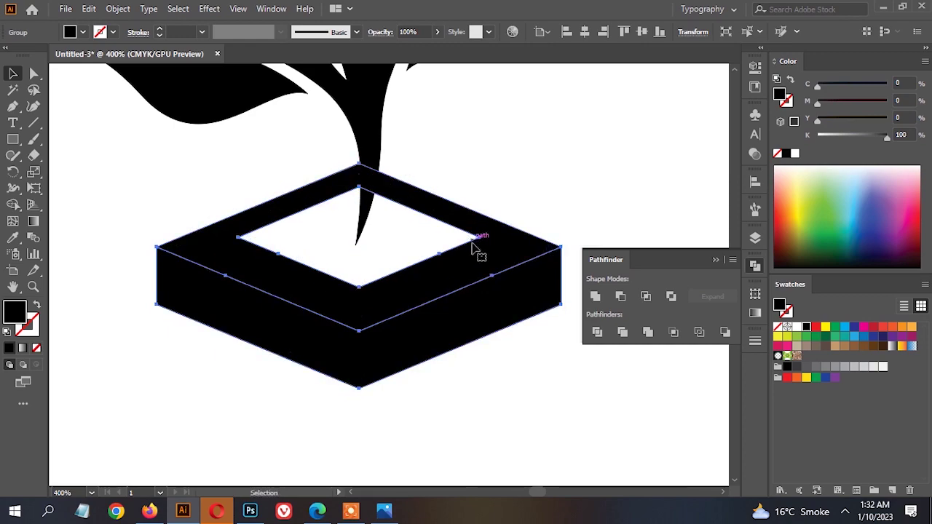
scroll(478, 250, down, 1)
drag(401, 171, 399, 175)
scroll(399, 175, down, 3)
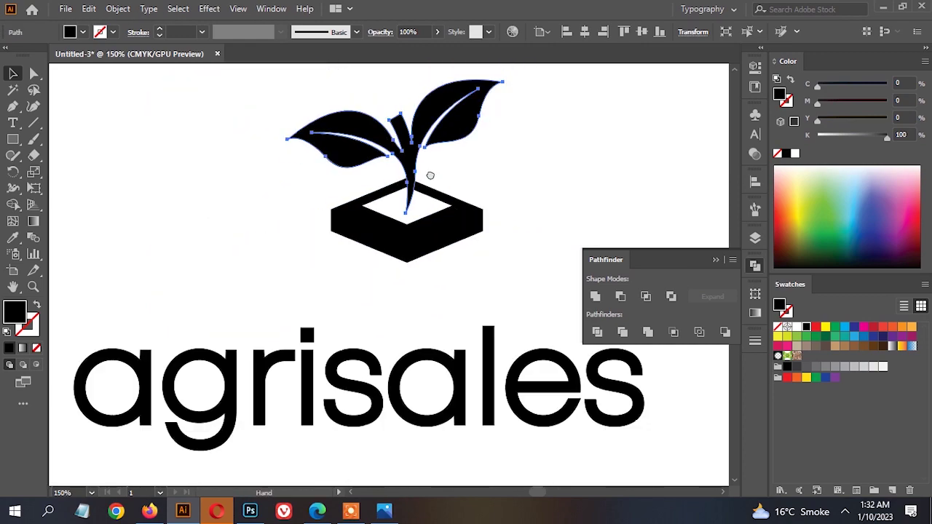
double_click(432, 239)
scroll(430, 231, up, 1)
click(431, 231)
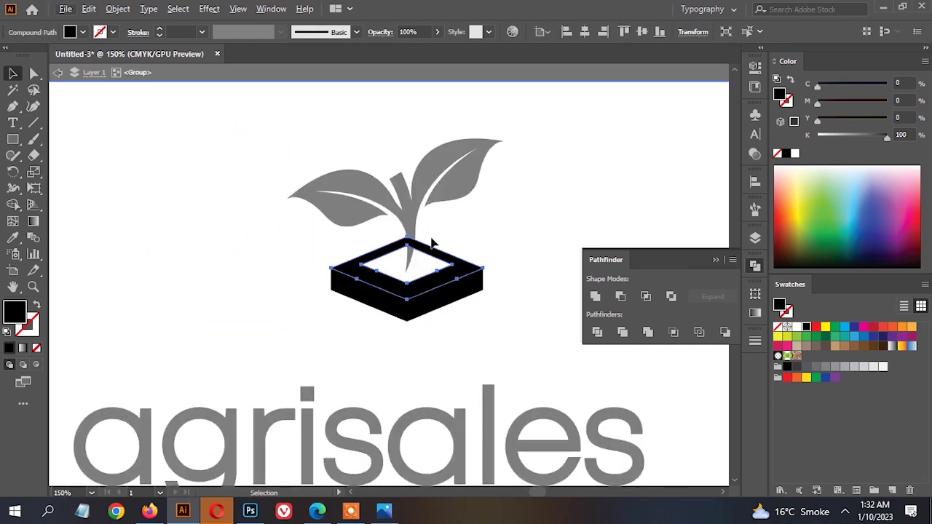
scroll(433, 233, up, 1)
double_click(449, 219)
drag(453, 266, 457, 269)
right_click(519, 264)
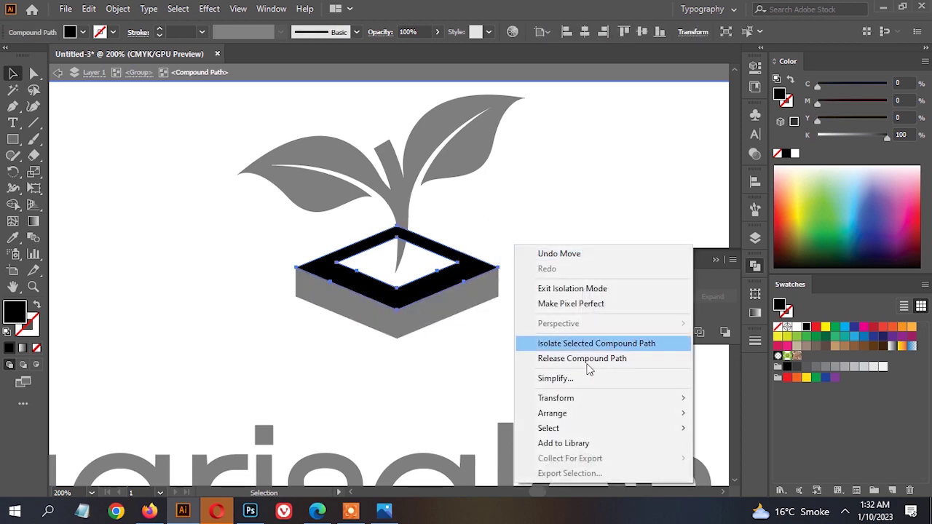
Copy the inner diamond by temporarily releasing the compound path, restore the compound path and leave isolation mode.
click(612, 358)
click(406, 268)
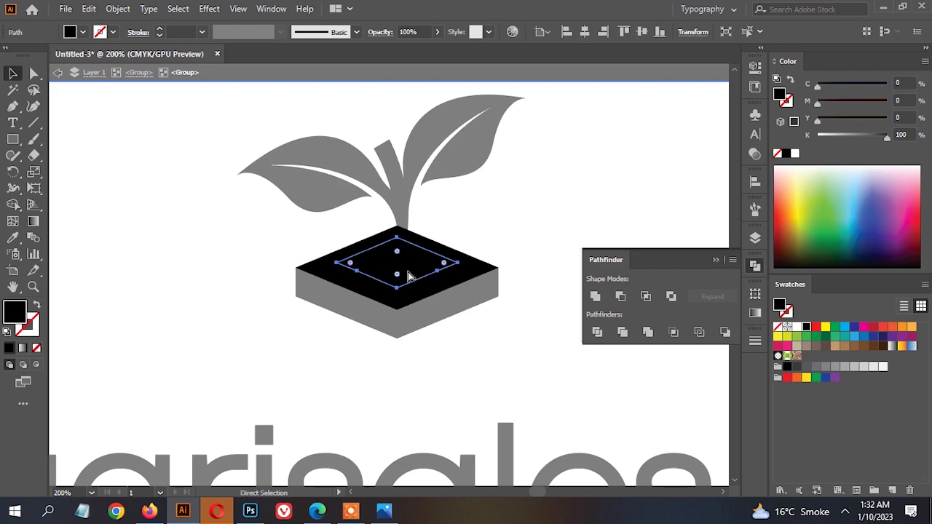
key(ctrl+z)
double_click(501, 217)
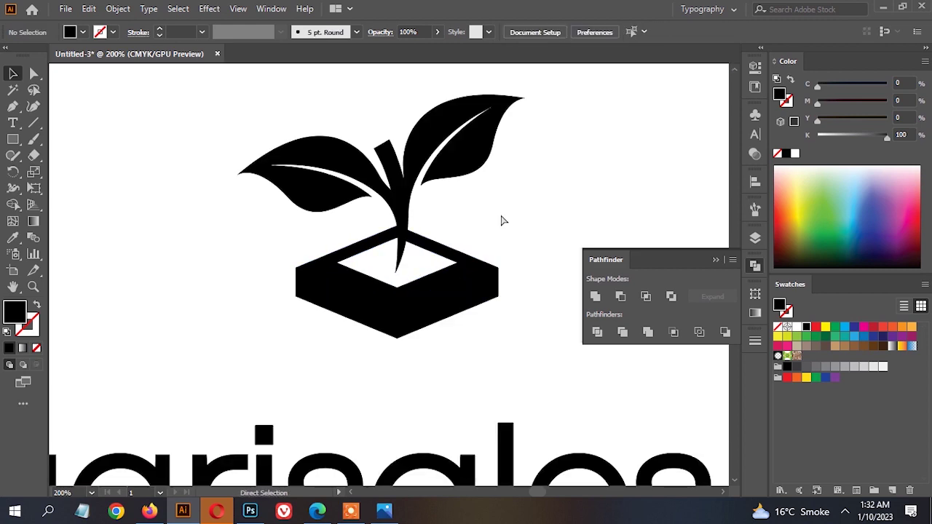
Paste the inner diamond in place and scale it down about its centre, leaving an even gap inside the box opening.
key(ctrl+z)
key(ctrl+z)
key(ctrl+z)
key(ctrl+z)
key(ctrl+z)
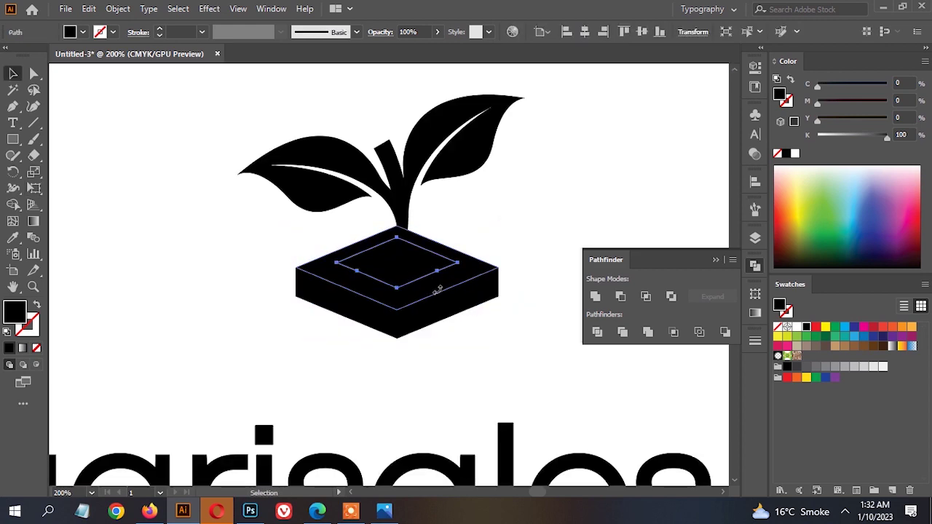
key(e)
drag(453, 290, 427, 270)
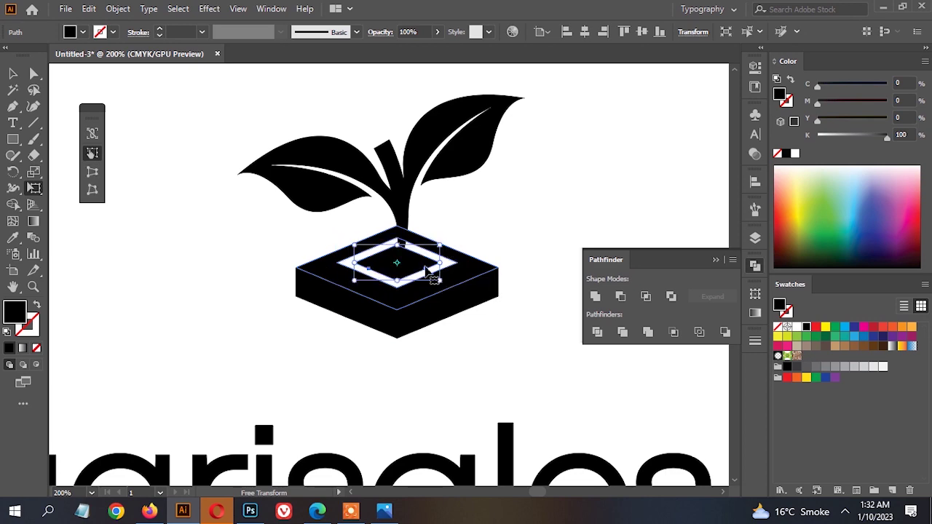
Bring the seedling in front of the inner diamond and check the design against the reference image in the photo viewer.
key(v)
click(414, 214)
ctrl+click(403, 216)
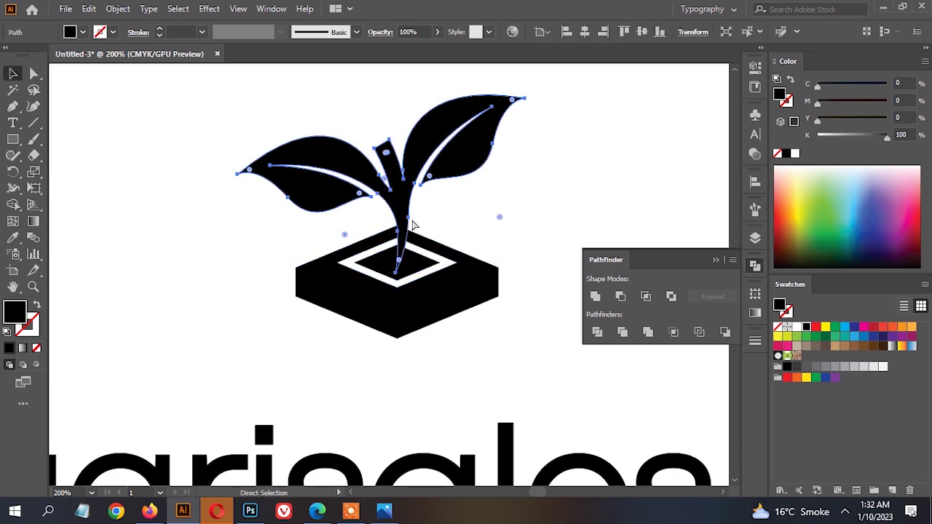
key(ctrl+x)
key(ctrl+f)
drag(403, 249, 403, 257)
key(ctrl+z)
scroll(405, 257, up, 3)
scroll(407, 260, down, 2)
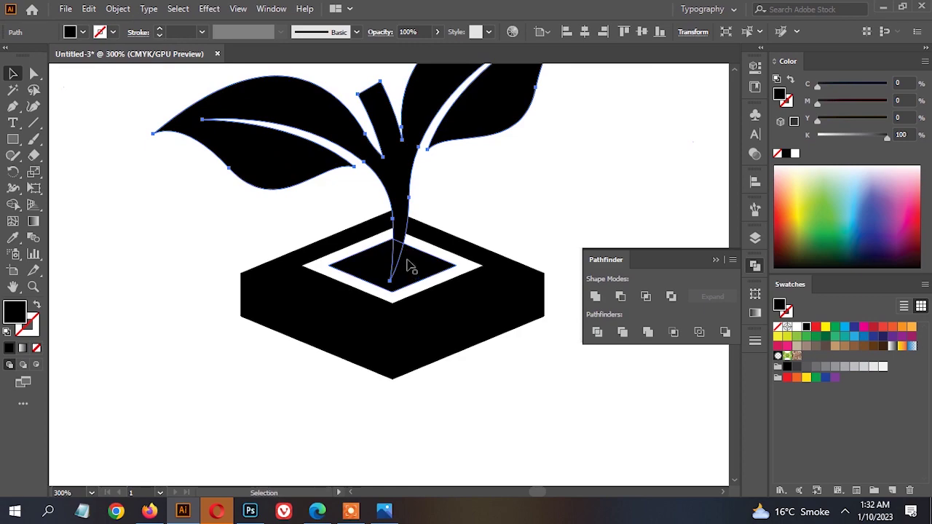
scroll(408, 264, up, 1)
click(381, 514)
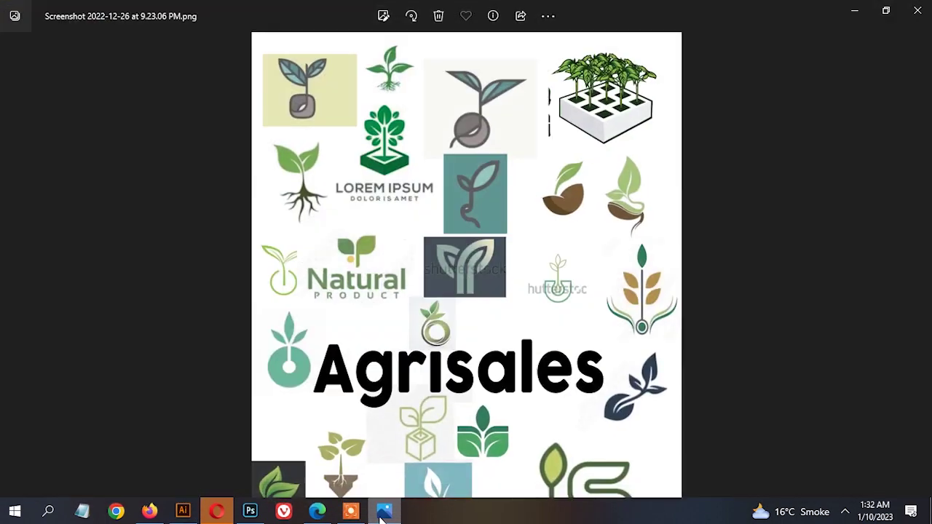
click(383, 514)
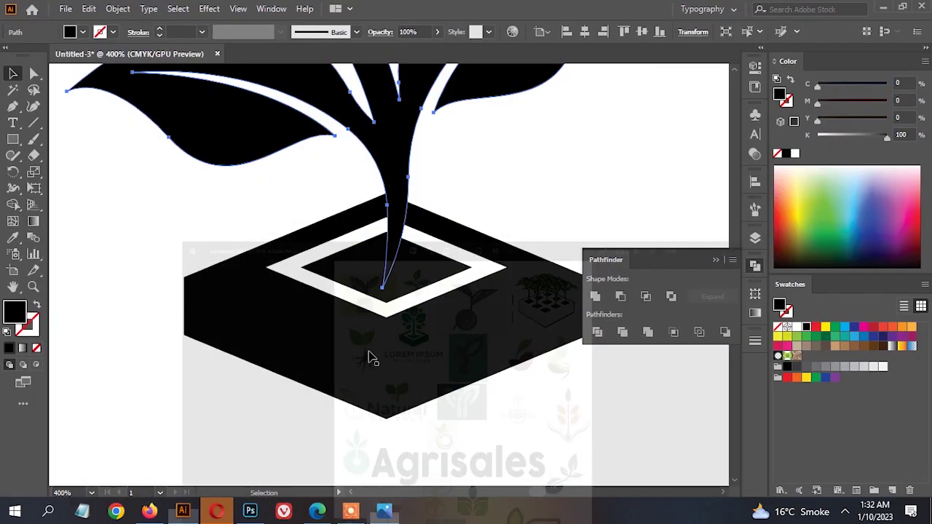
Duplicate the seedling slightly to both sides of the stem and cut the overlaps out of the box's rear rim with Shape Builder.
drag(389, 182, 430, 229)
shift+click(357, 223)
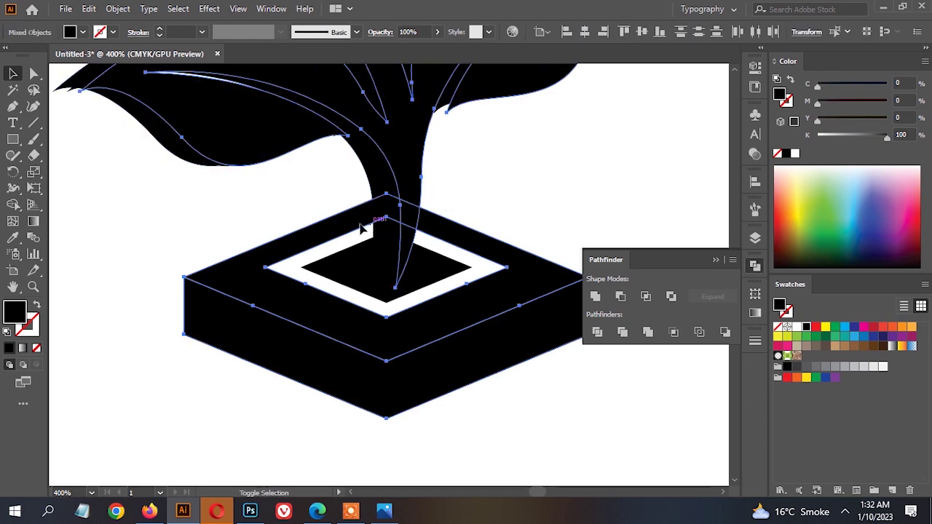
shift+click(376, 203)
shift+click(375, 197)
shift+click(355, 220)
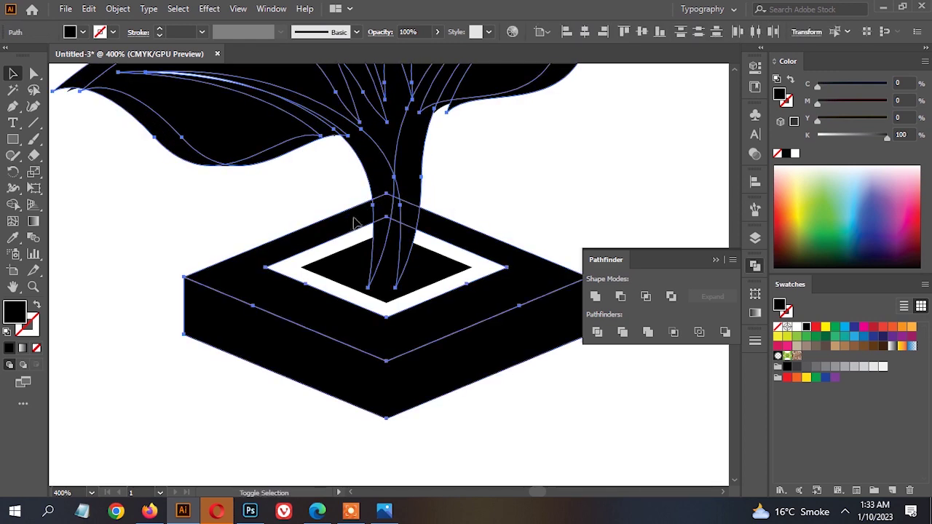
click(12, 204)
click(408, 213)
Delete the leftover pieces of the duplicated seedlings and the rim fragment behind the stem.
key(v)
click(445, 191)
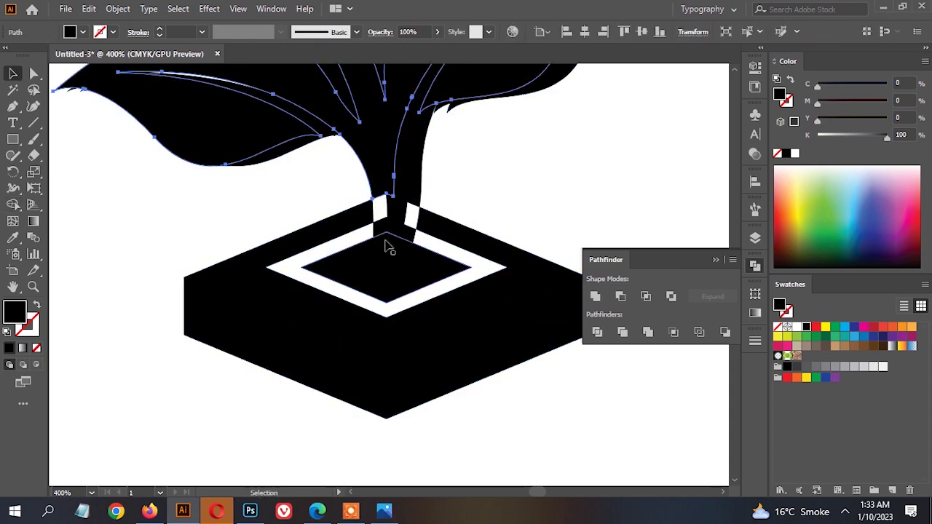
shift+click(409, 229)
shift+click(383, 230)
shift+click(445, 226)
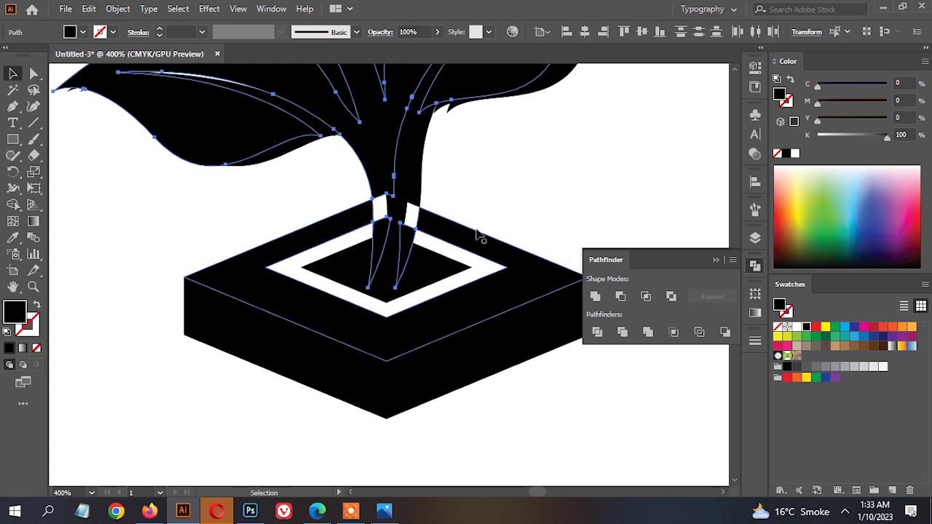
click(417, 197)
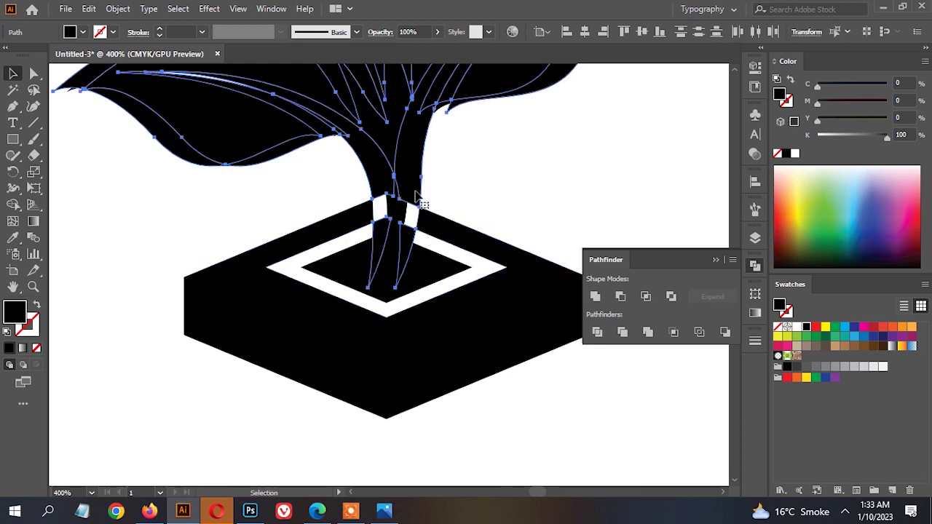
key(ctrl+shift+a)
key(ctrl+minus)
key(ctrl+minus)
scroll(475, 181, up, 1)
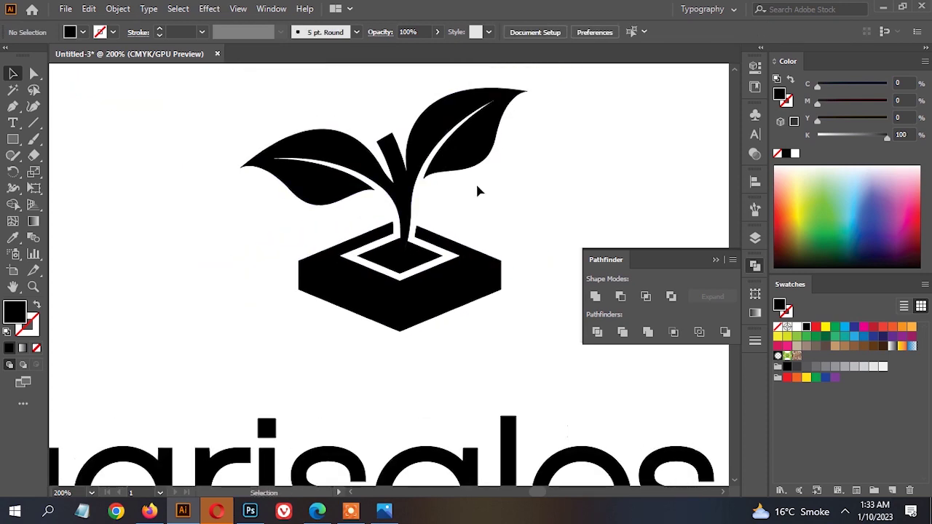
Nudge the seedling about 0.5 pt to the left to centre the stem in the rim gap.
scroll(470, 187, down, 2)
scroll(432, 216, up, 3)
drag(512, 201, 435, 216)
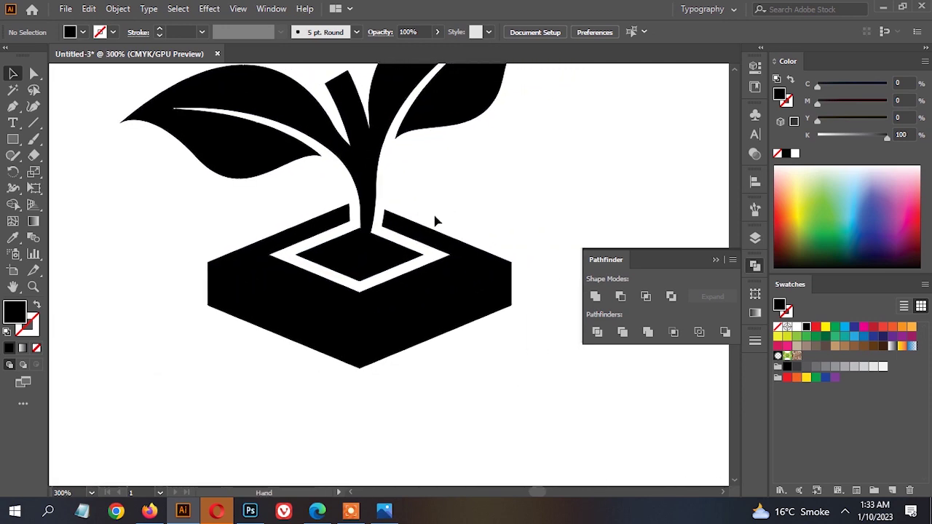
click(375, 211)
scroll(378, 240, up, 2)
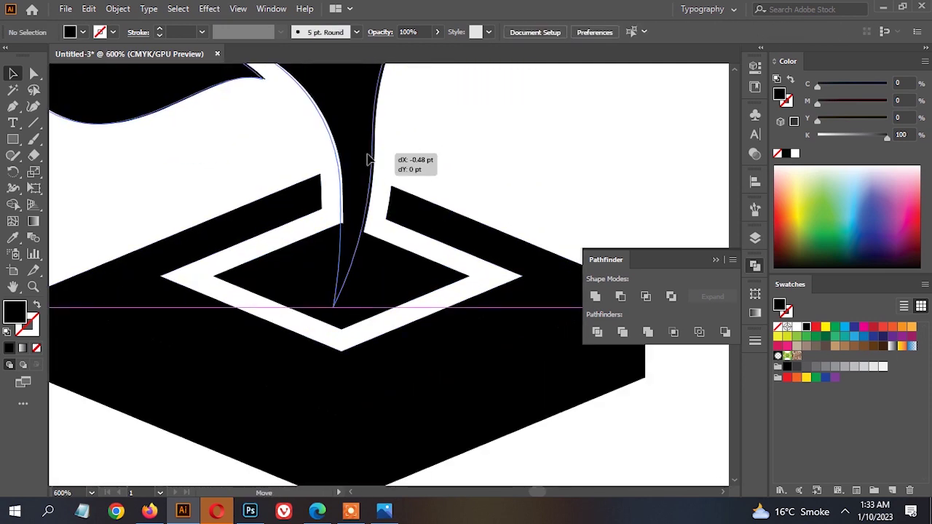
Fill the seedling and the inner diamond with green (C 75, M 0, Y 100, K 0).
click(400, 269)
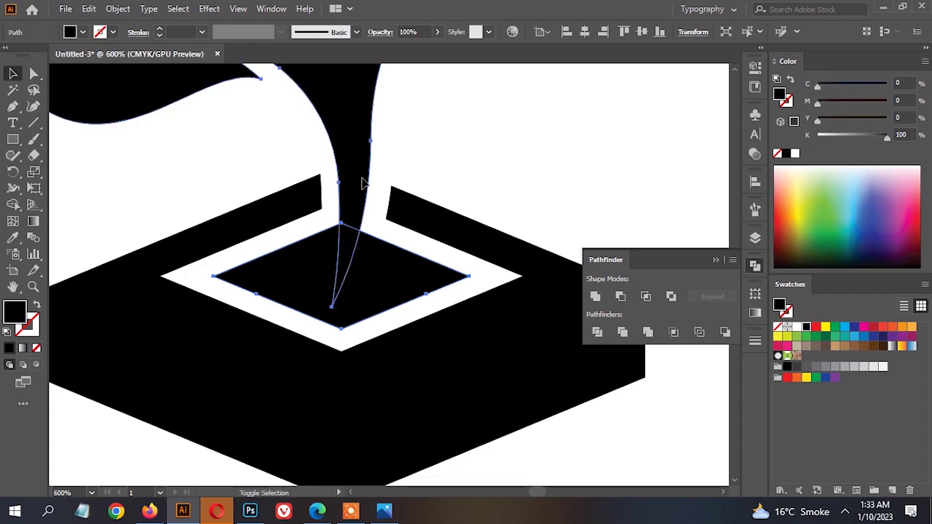
shift+click(365, 183)
click(807, 336)
scroll(529, 201, down, 2)
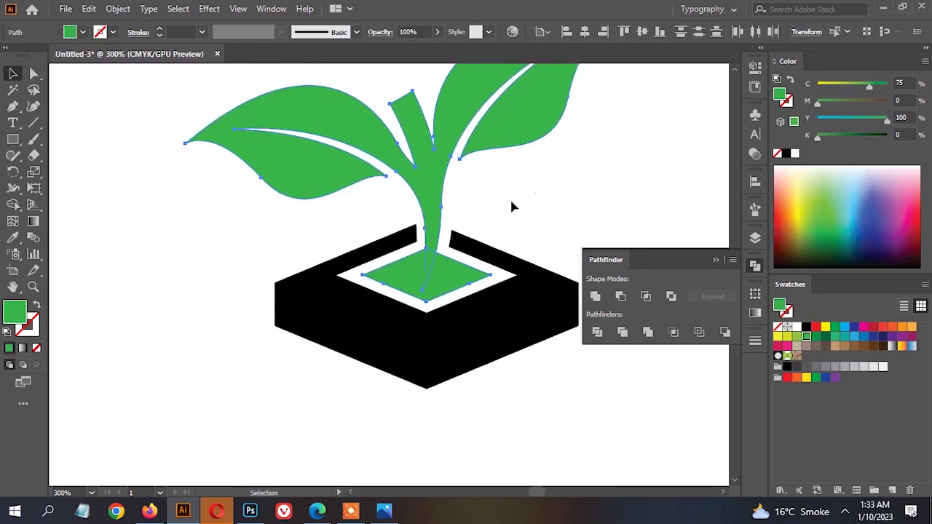
click(517, 200)
scroll(520, 200, down, 1)
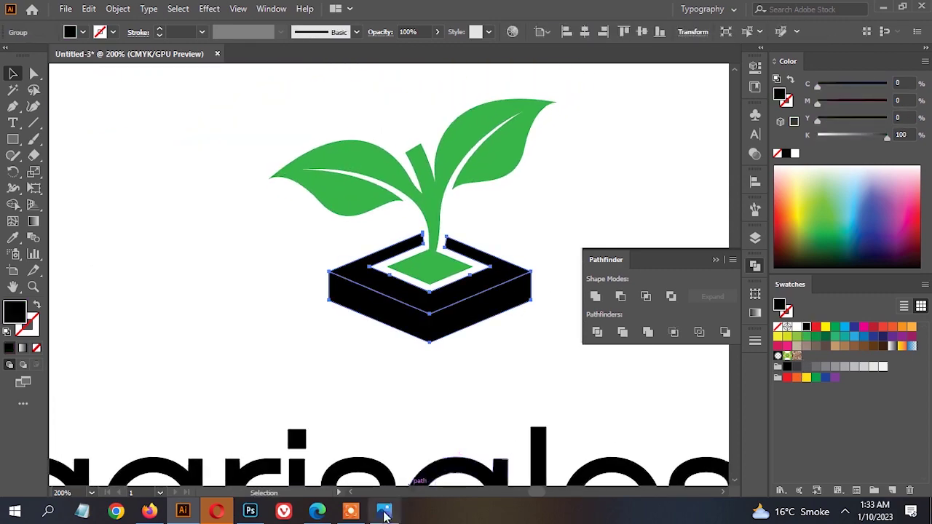
Copy the client's reference image from the photo viewer and paste it into the Illustrator document.
click(384, 512)
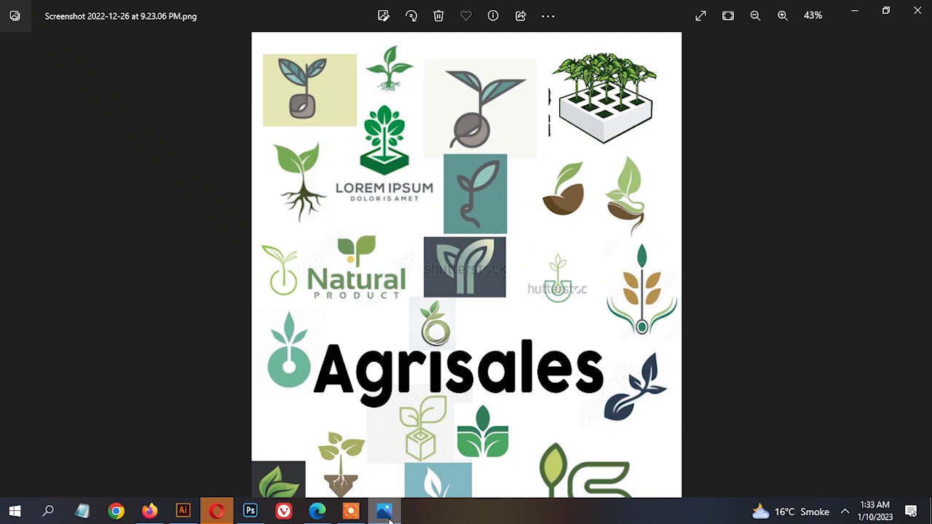
right_click(421, 356)
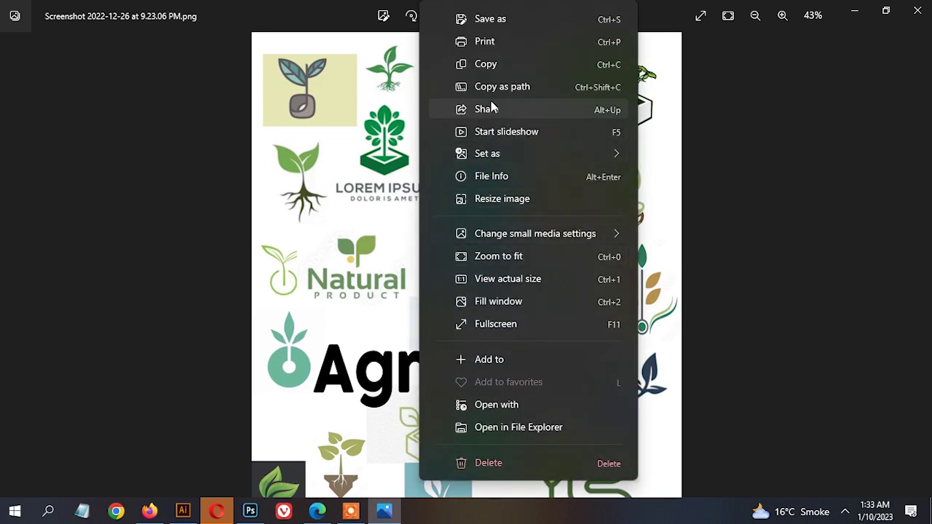
click(485, 65)
click(183, 512)
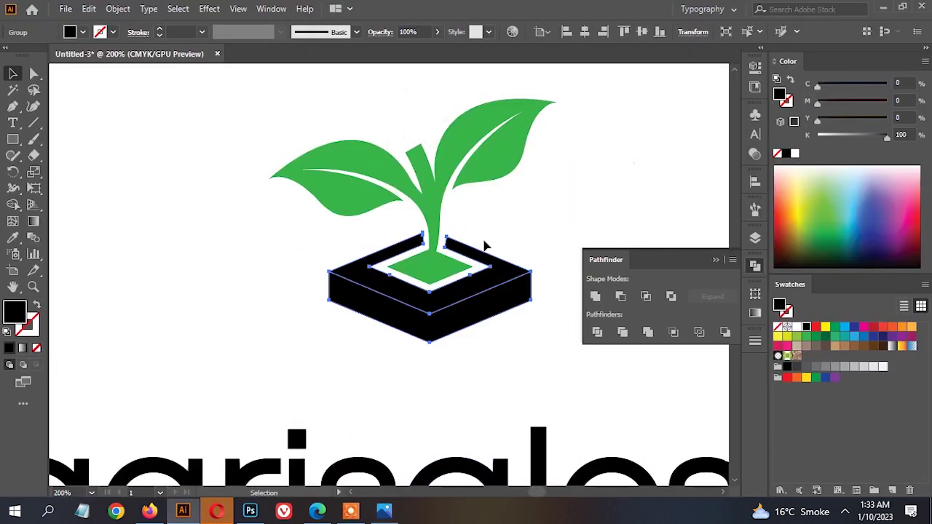
click(517, 210)
scroll(555, 195, down, 2)
key(ctrl+v)
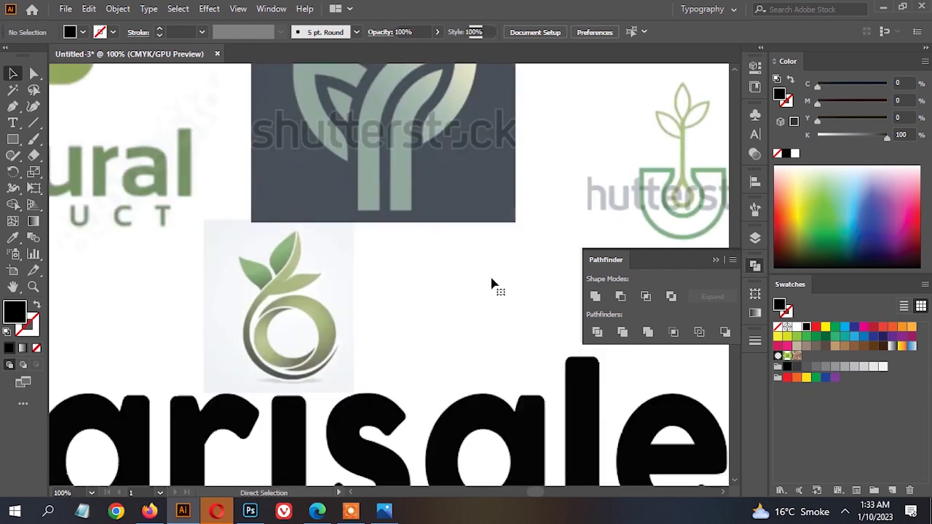
Arrange the logo symbol and wordmark in front of the pasted reference image.
scroll(560, 200, down, 2)
key(ctrl+a)
key(Delete)
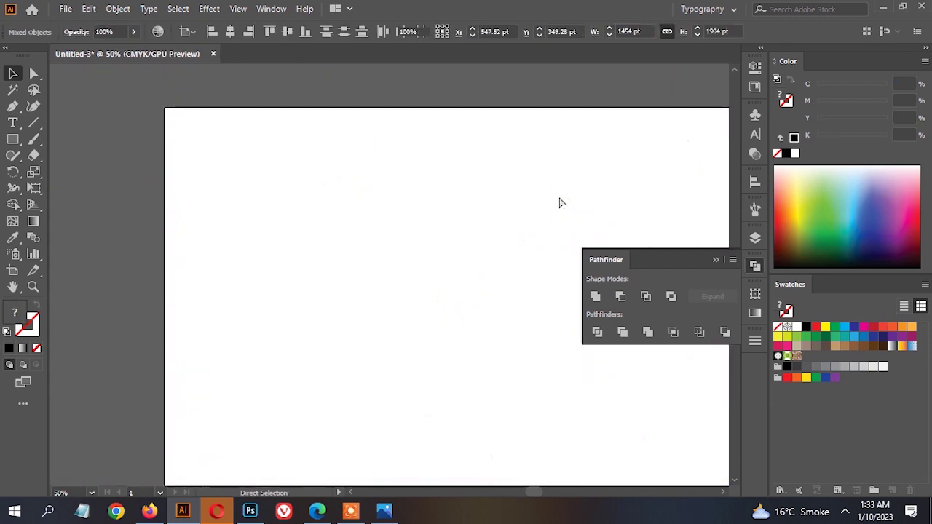
key(ctrl+z)
shift+click(561, 200)
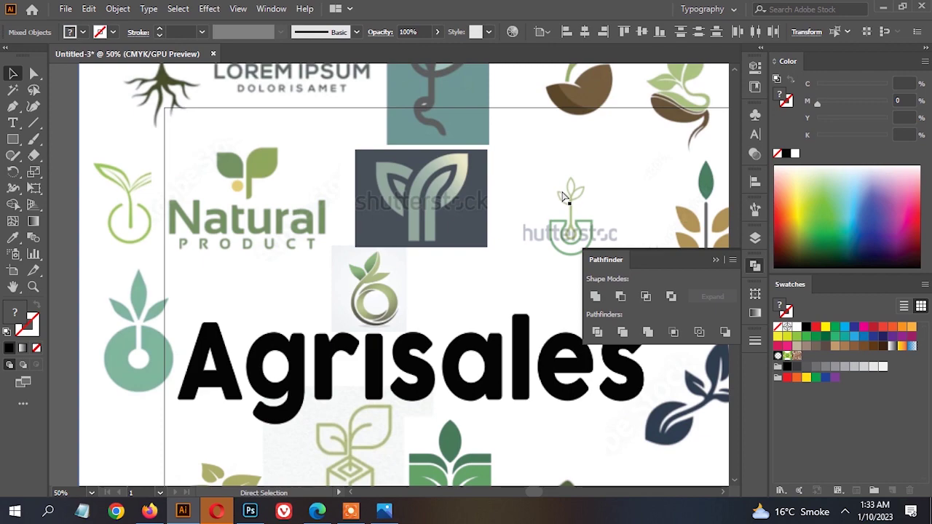
click(551, 245)
Try filling the box with a green from the Natural logo, then with the brown of the split-seed logo in the reference image.
click(477, 268)
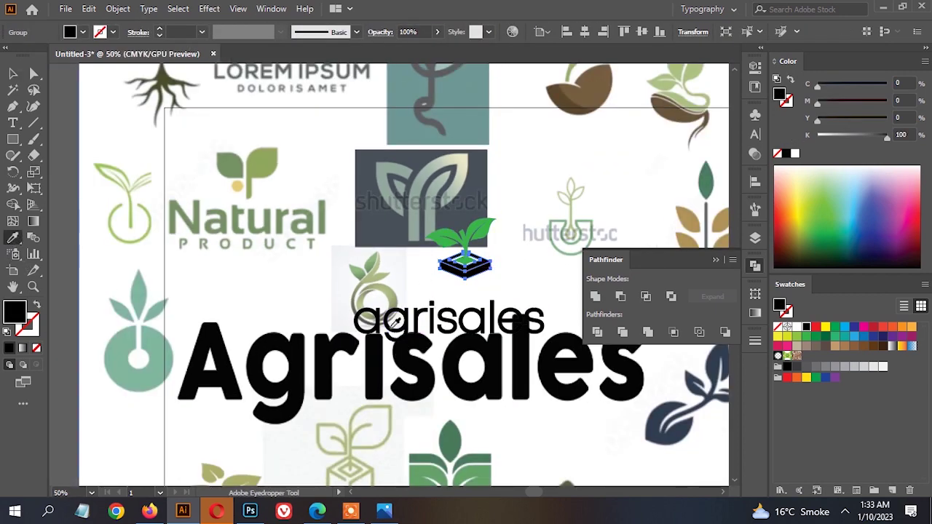
drag(392, 224, 404, 251)
click(237, 191)
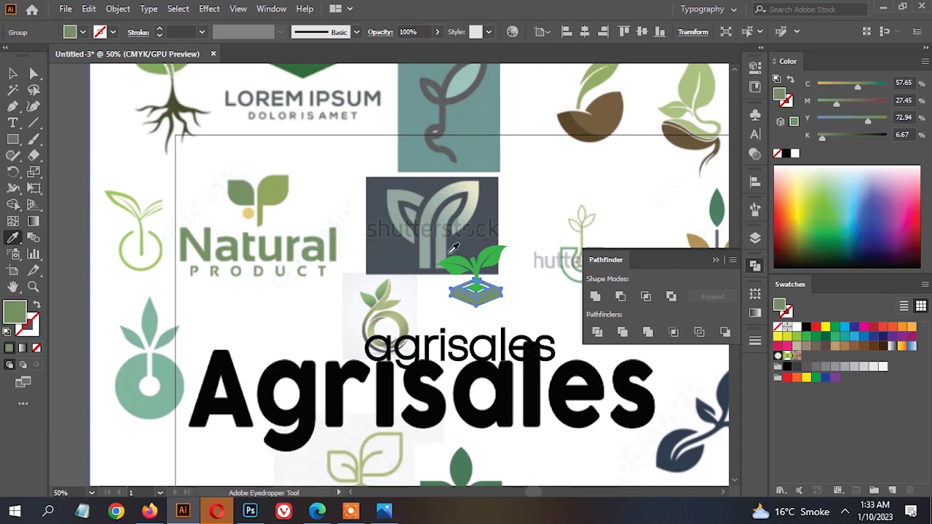
drag(487, 161, 455, 198)
click(568, 155)
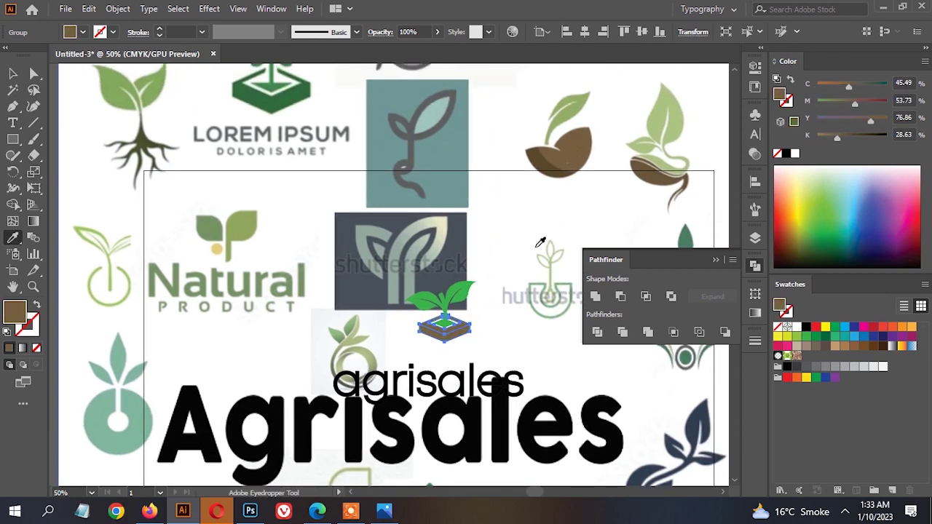
key(v)
click(512, 332)
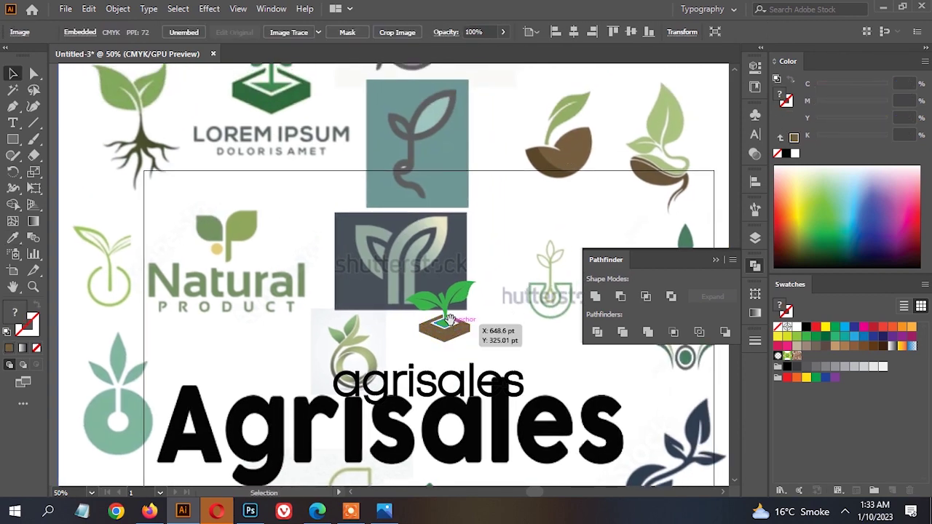
Try filling the inner diamond with the greyish brown of the soil under the three-leaf plant in the reference image.
drag(450, 316, 391, 270)
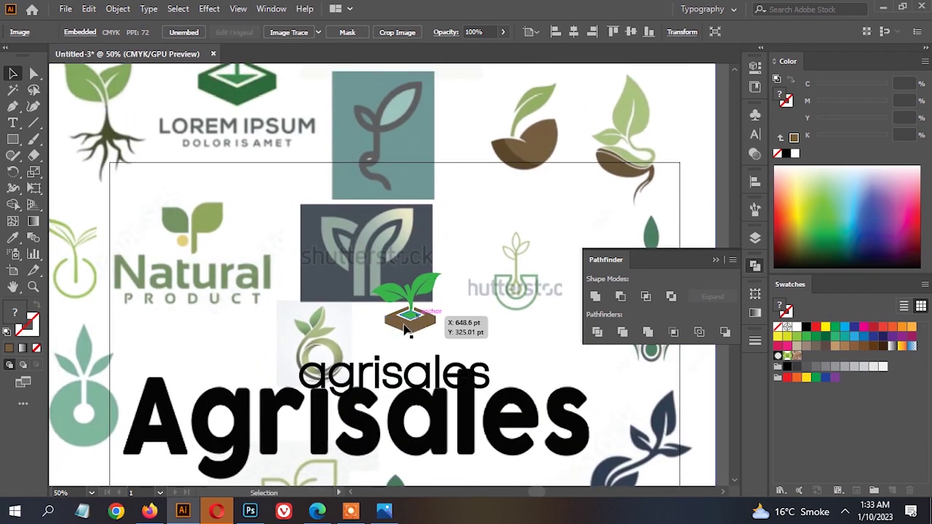
scroll(405, 325, up, 5)
click(450, 300)
click(35, 74)
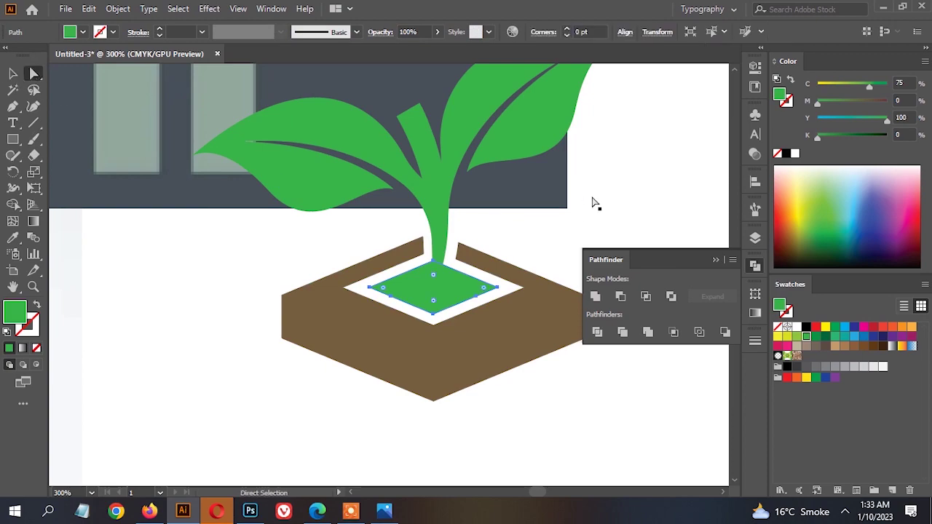
click(437, 301)
click(437, 303)
scroll(437, 303, down, 5)
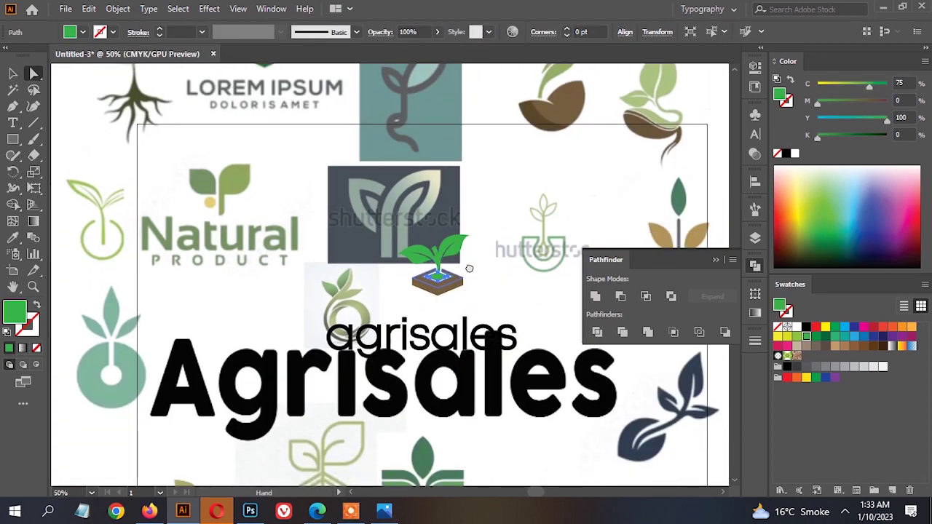
scroll(469, 269, down, 5)
click(12, 237)
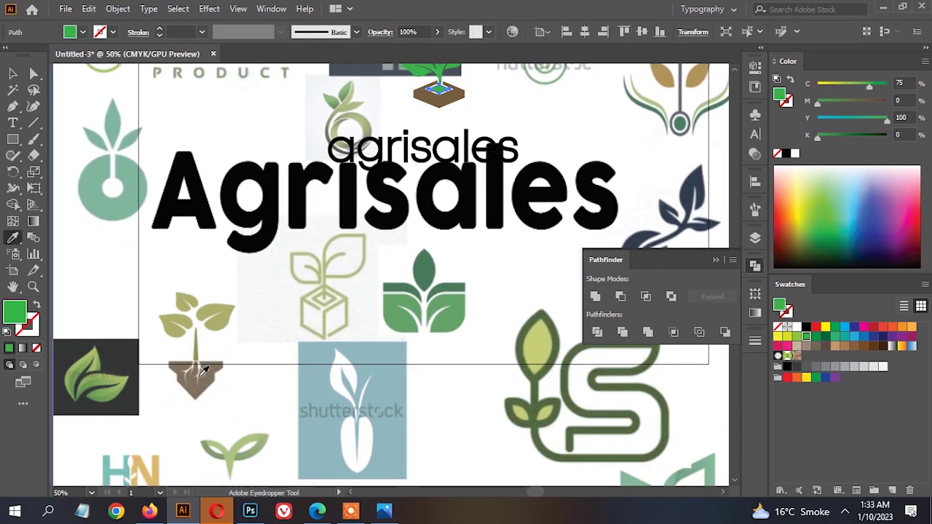
click(203, 383)
scroll(463, 178, up, 2)
key(v)
click(463, 179)
Try filling the whole box with the green sampled from the seedling's leaf.
scroll(460, 167, up, 5)
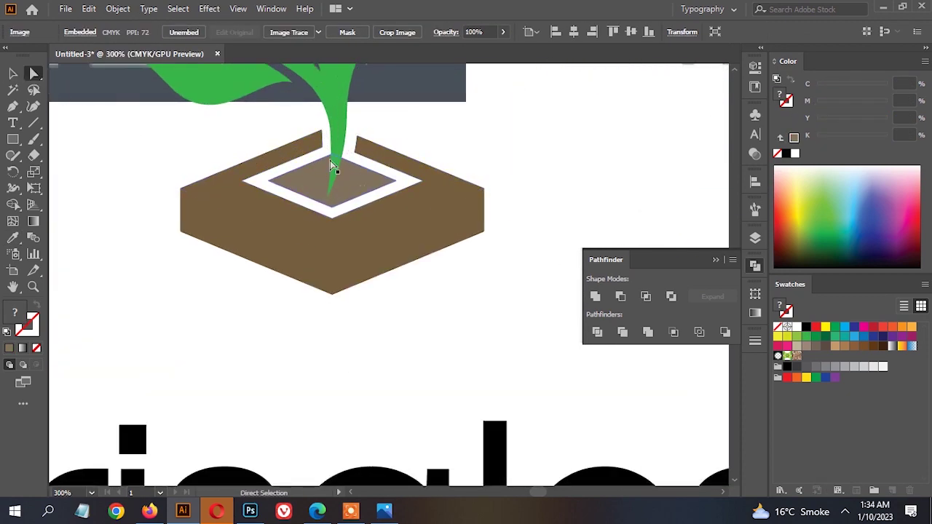
scroll(354, 144, down, 2)
scroll(355, 158, up, 1)
scroll(344, 155, up, 2)
drag(344, 158, 345, 159)
scroll(437, 254, down, 3)
click(443, 277)
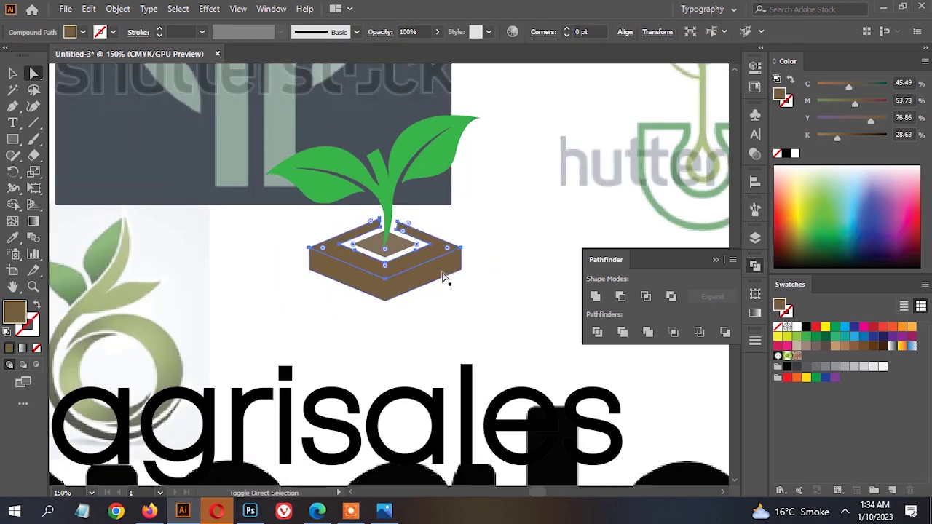
click(34, 237)
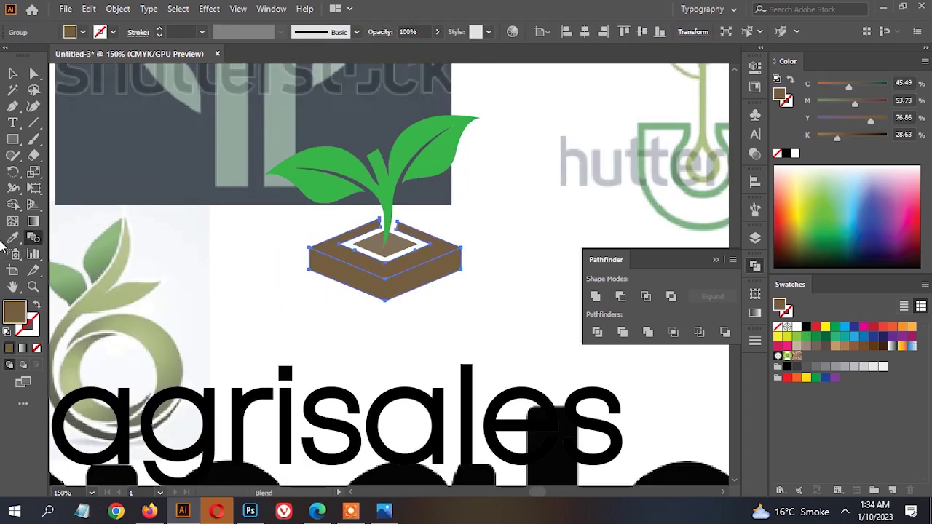
click(420, 169)
key(v)
click(388, 224)
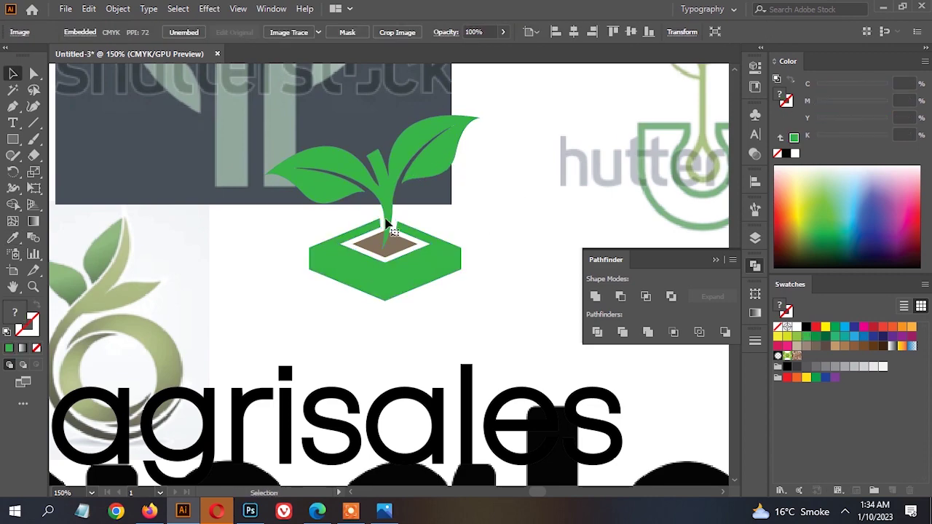
Try filling the box with the greyish brown sampled from the inner diamond.
scroll(435, 250, up, 1)
click(417, 277)
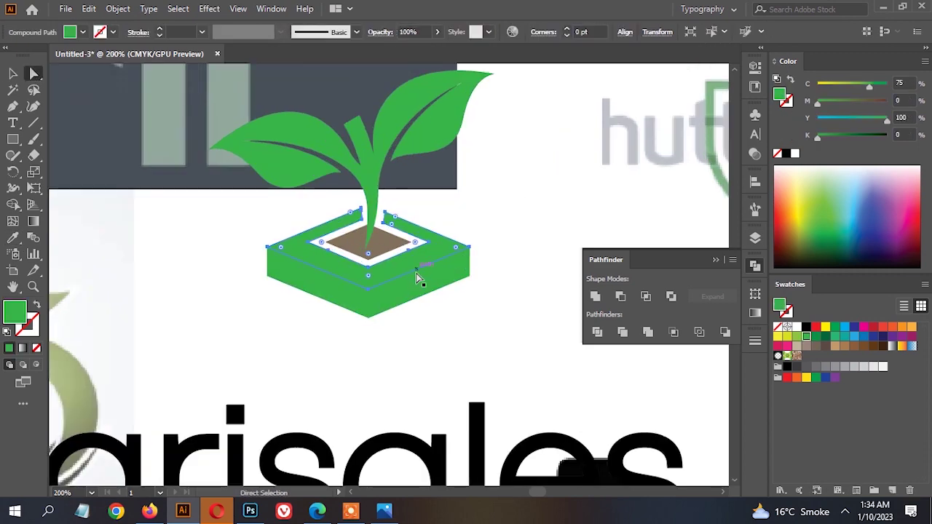
click(17, 239)
click(356, 245)
key(v)
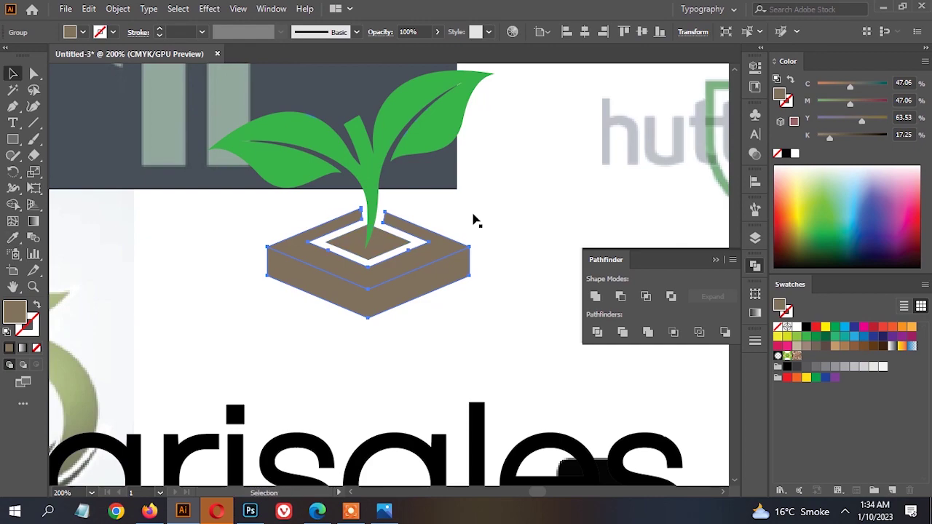
click(474, 216)
scroll(474, 215, down, 2)
drag(490, 214, 484, 222)
scroll(443, 259, up, 1)
scroll(445, 266, down, 2)
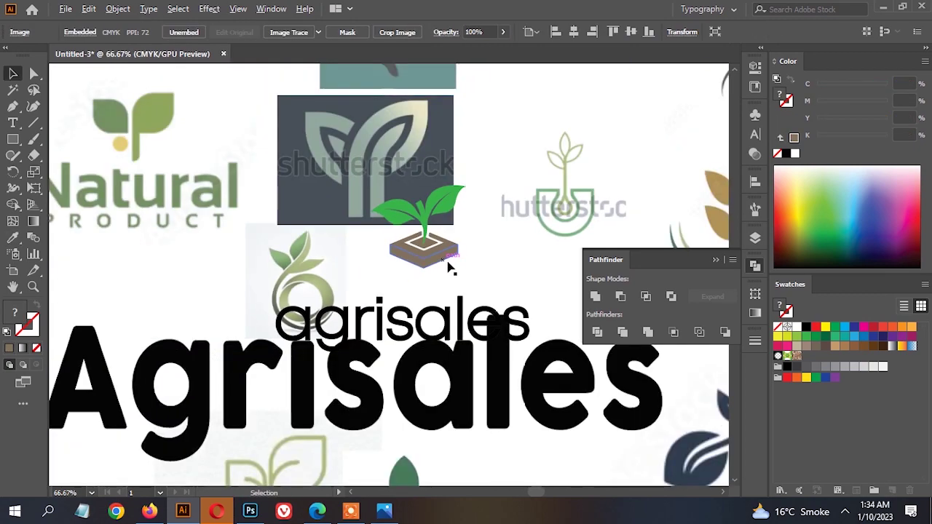
Fill the box with the dark brown sampled from the split-seed logo in the reference image.
click(457, 217)
scroll(460, 219, down, 2)
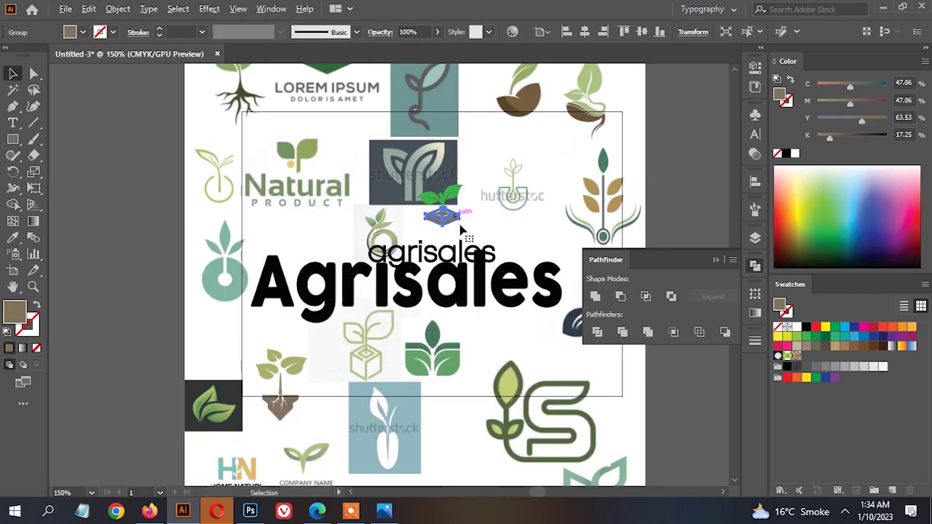
drag(499, 253, 447, 392)
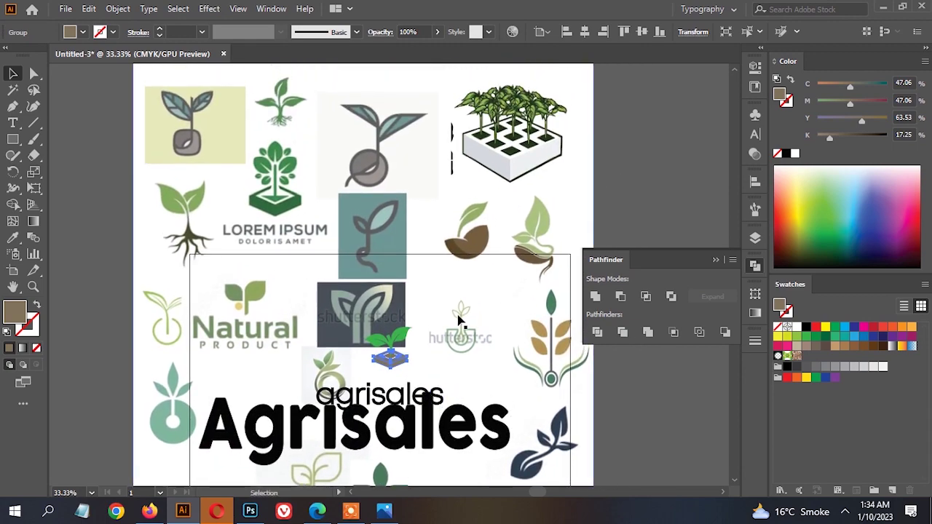
scroll(459, 302, up, 2)
click(12, 237)
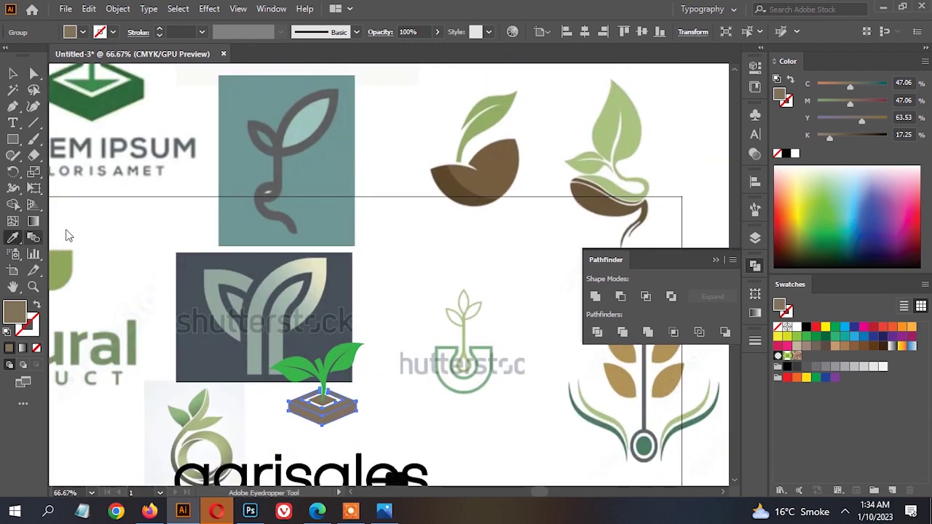
click(462, 188)
key(v)
click(379, 381)
Fill the inner diamond with the green sampled from the seedling's leaf.
scroll(365, 364, up, 1)
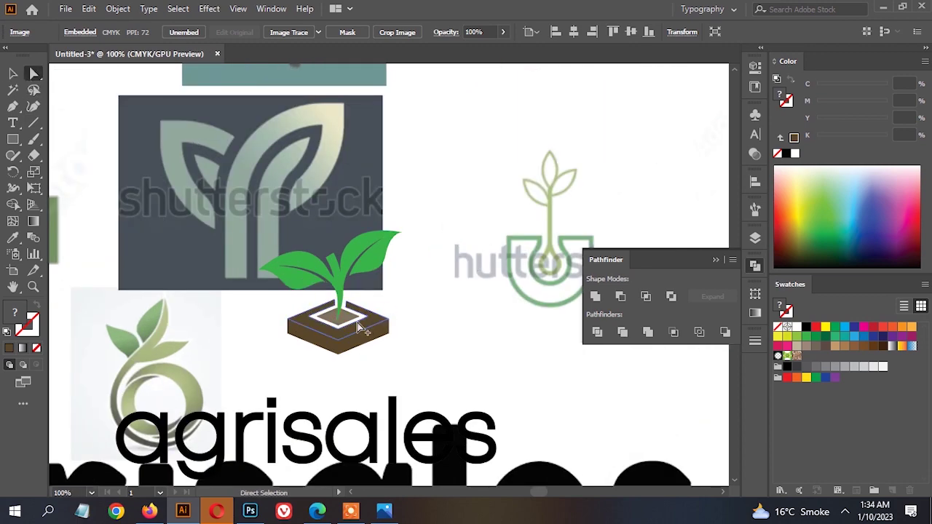
scroll(358, 327, up, 1)
click(323, 312)
click(12, 238)
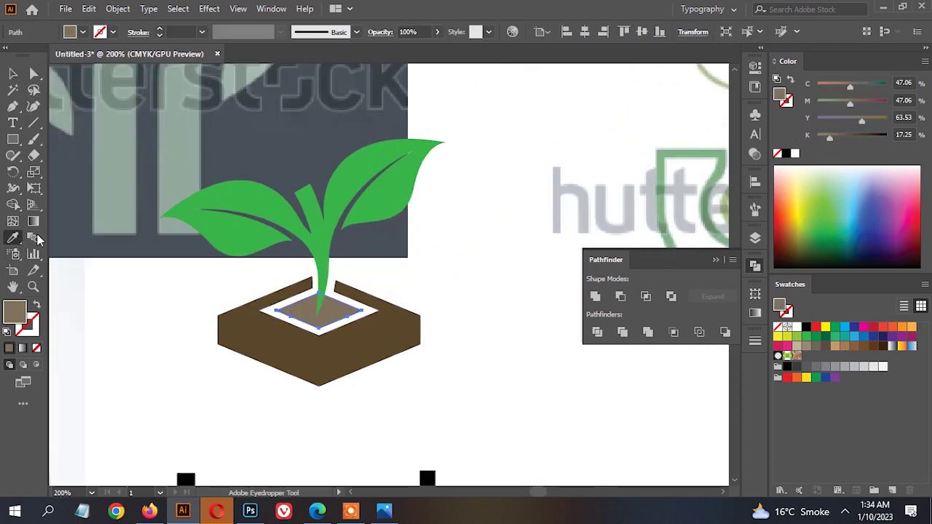
click(291, 236)
key(v)
click(457, 250)
scroll(459, 251, down, 1)
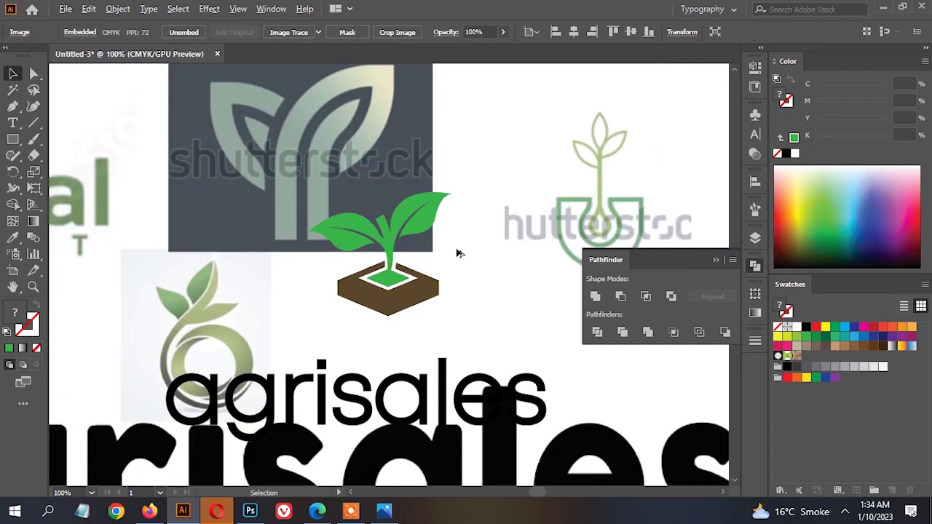
Shift the reference image aside and delete it from the document.
scroll(455, 312, down, 1)
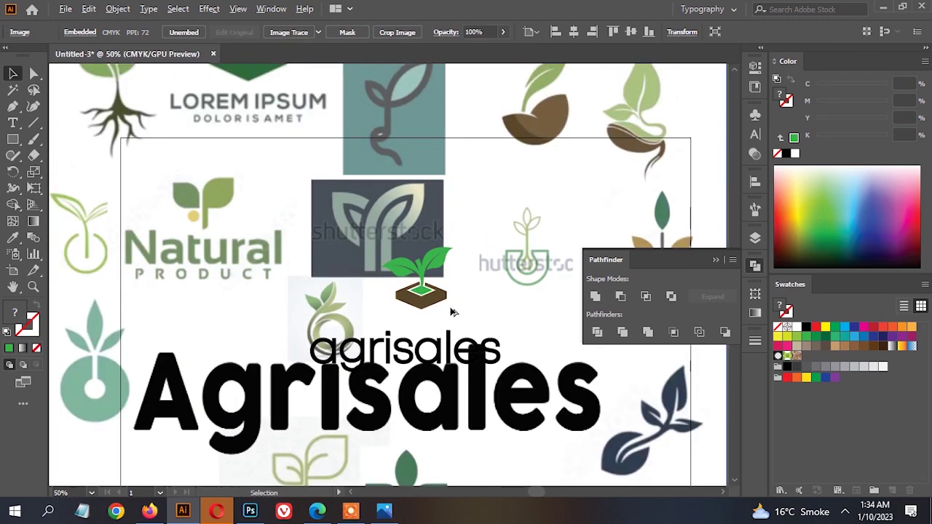
scroll(450, 314, down, 1)
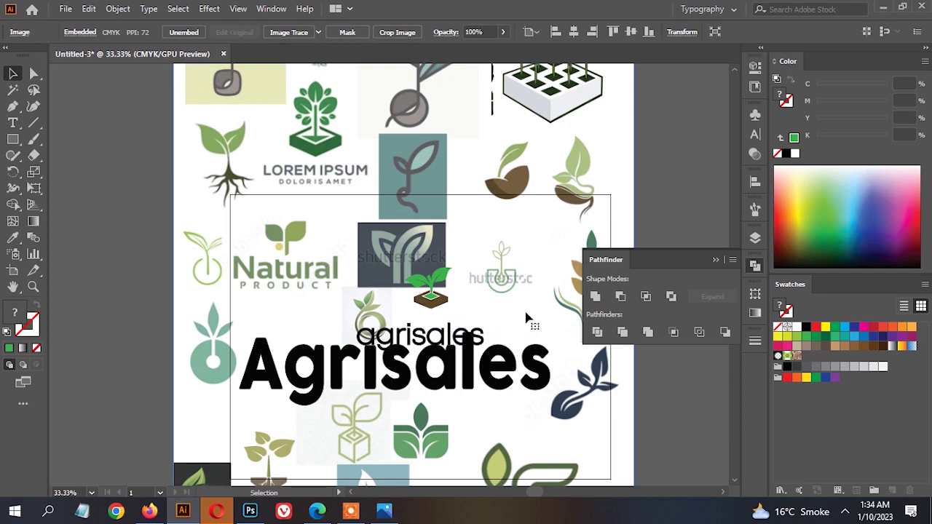
drag(528, 318, 365, 311)
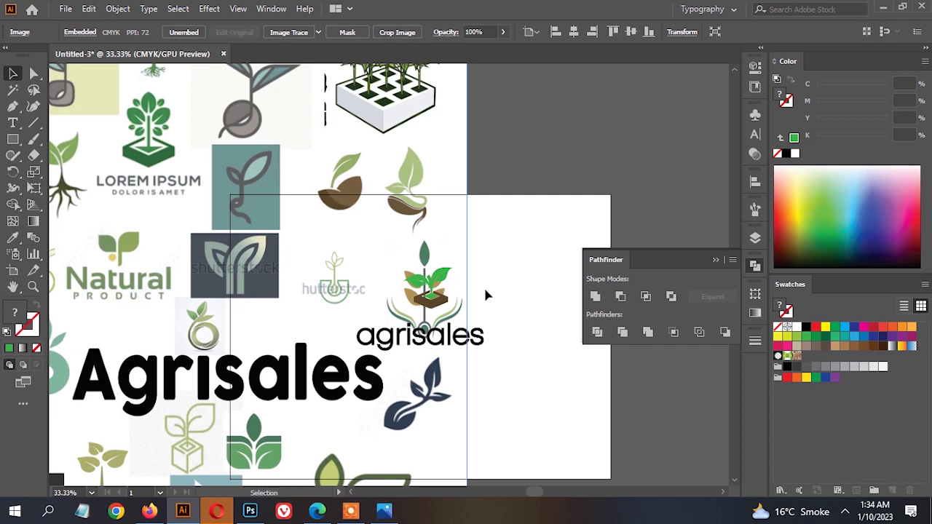
click(500, 262)
drag(339, 290, 328, 290)
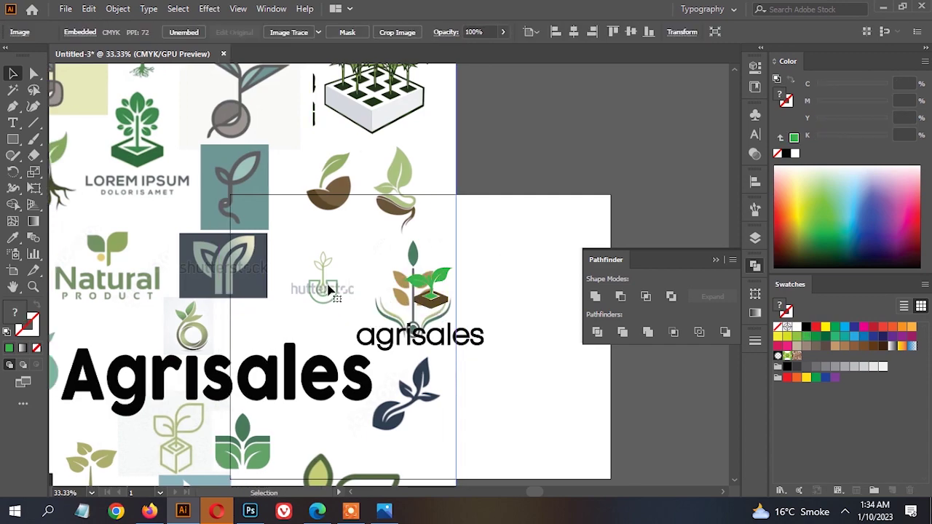
key(Delete)
Move the box's side face slightly down to leave a white gap beneath its top rim.
scroll(365, 272, up, 5)
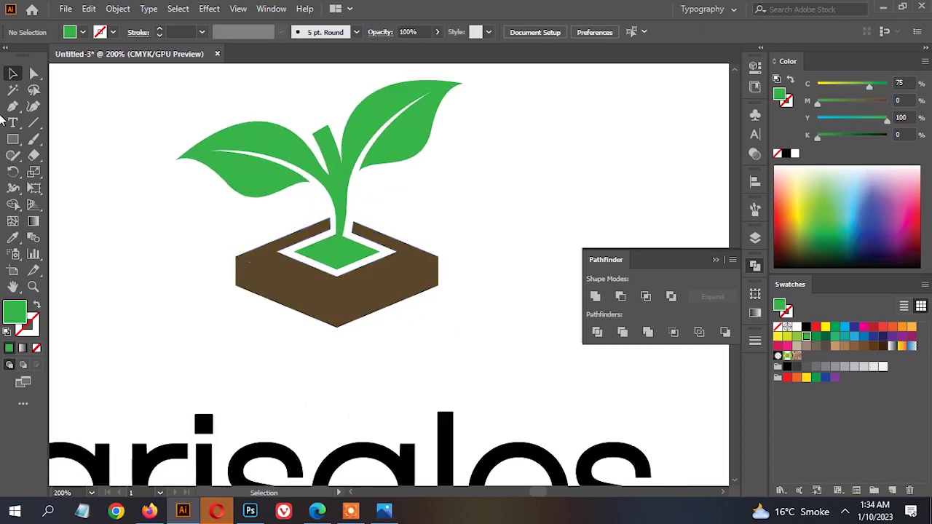
scroll(357, 289, up, 1)
drag(365, 297, 367, 312)
click(498, 177)
scroll(503, 180, down, 3)
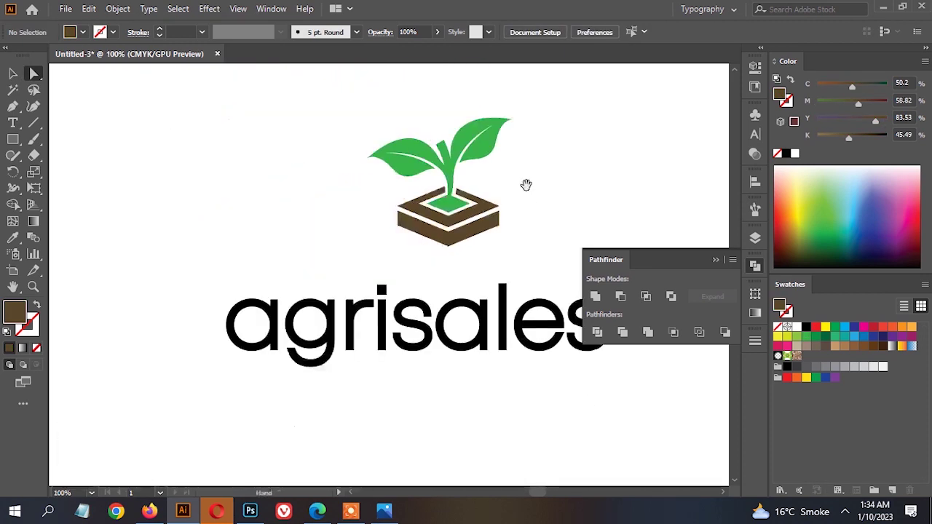
Group the seedling, the inner diamond and both box parts into one symbol.
drag(527, 185, 511, 205)
drag(306, 94, 310, 94)
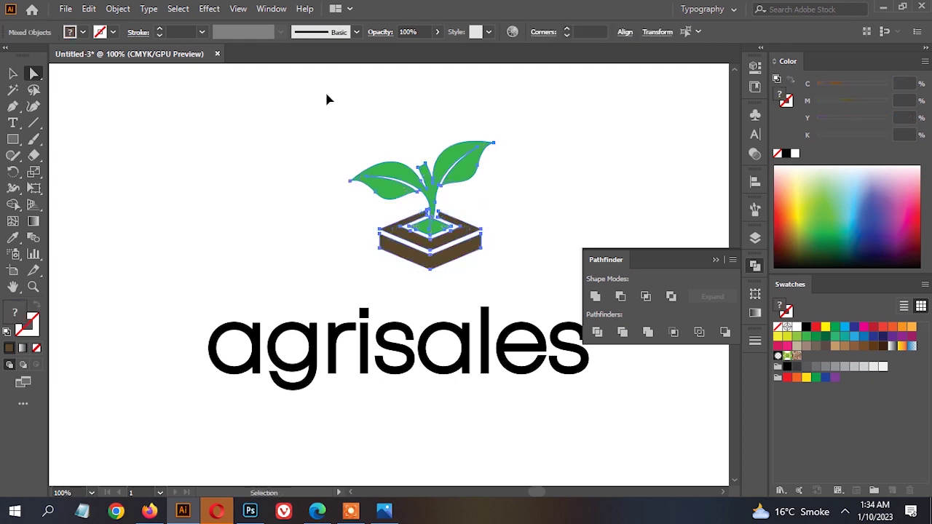
key(ctrl+g)
click(564, 149)
Unite the seedling's stem and the inner green diamond into a single shape.
scroll(447, 213, up, 3)
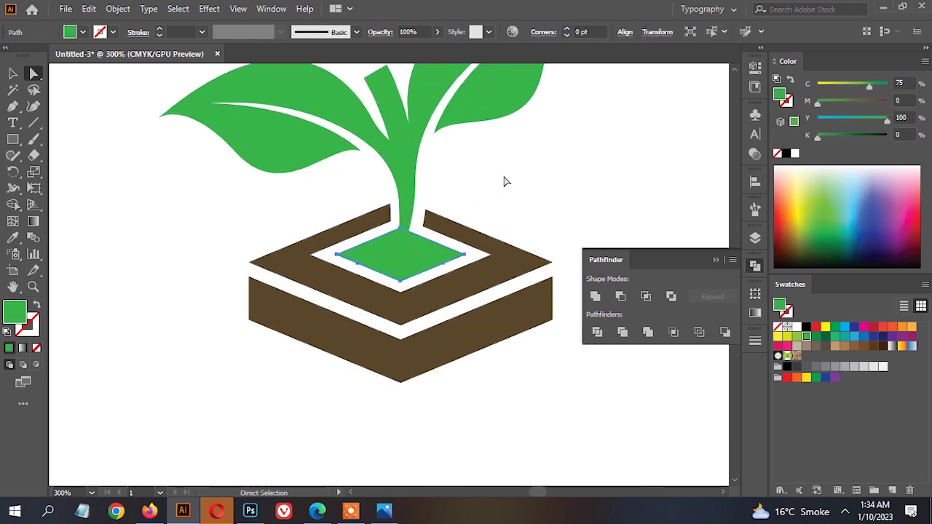
scroll(447, 187, up, 3)
click(446, 267)
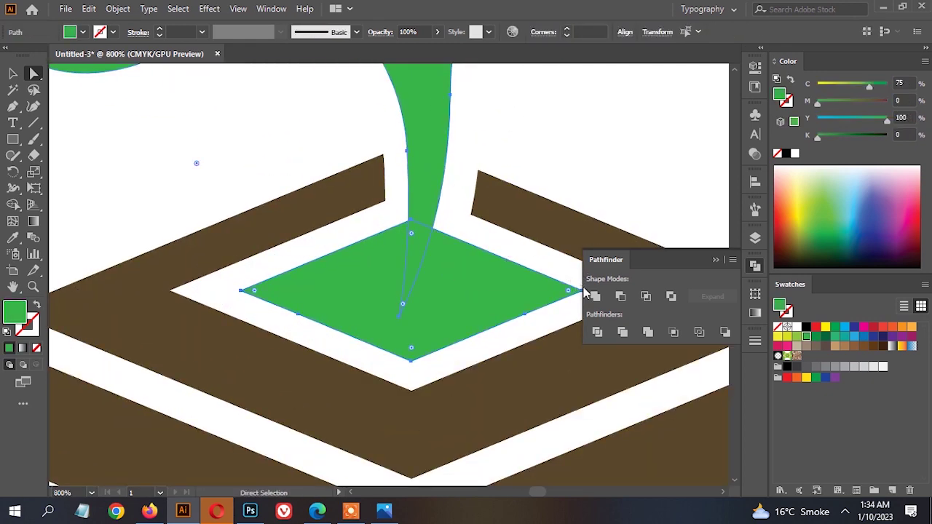
Try rounding the corner where the stem's left edge meets the green diamond, and undo it.
click(435, 228)
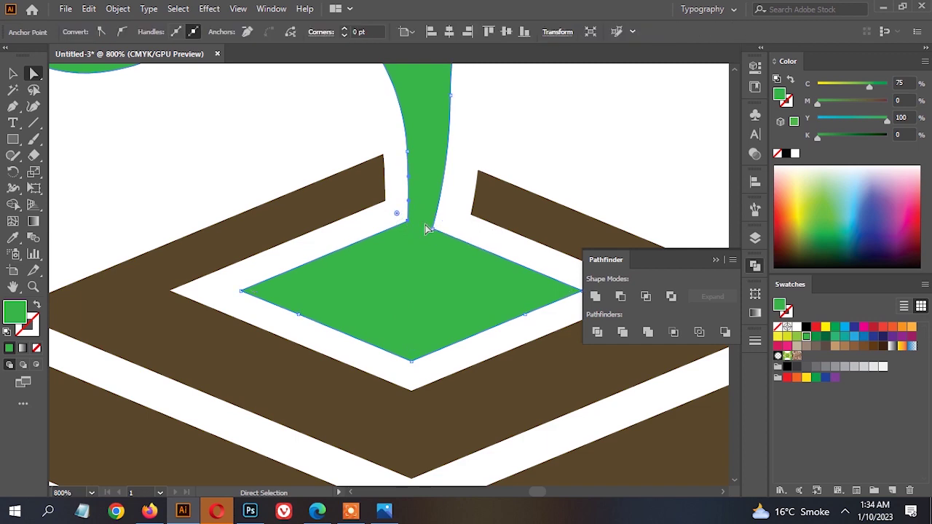
drag(399, 215, 338, 215)
scroll(456, 239, down, 3)
click(493, 203)
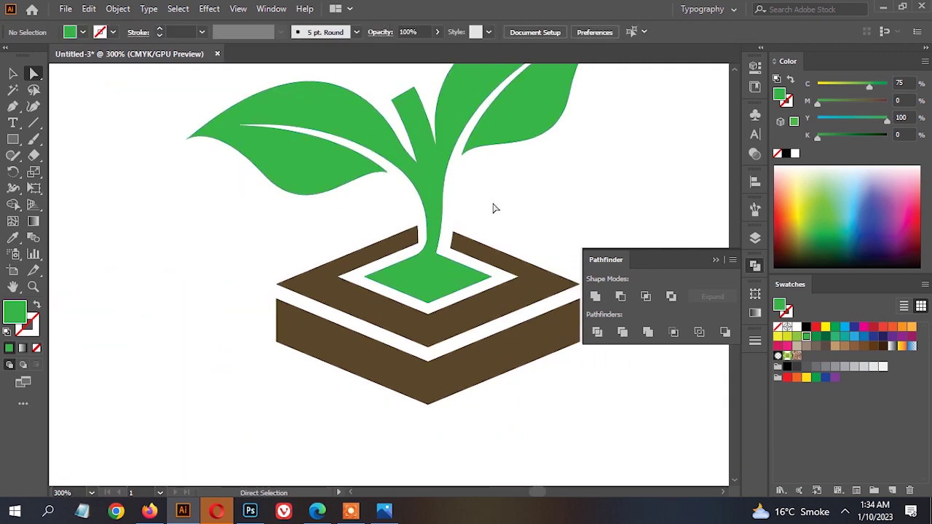
key(ctrl+z)
scroll(495, 202, down, 2)
click(604, 155)
key(ctrl+0)
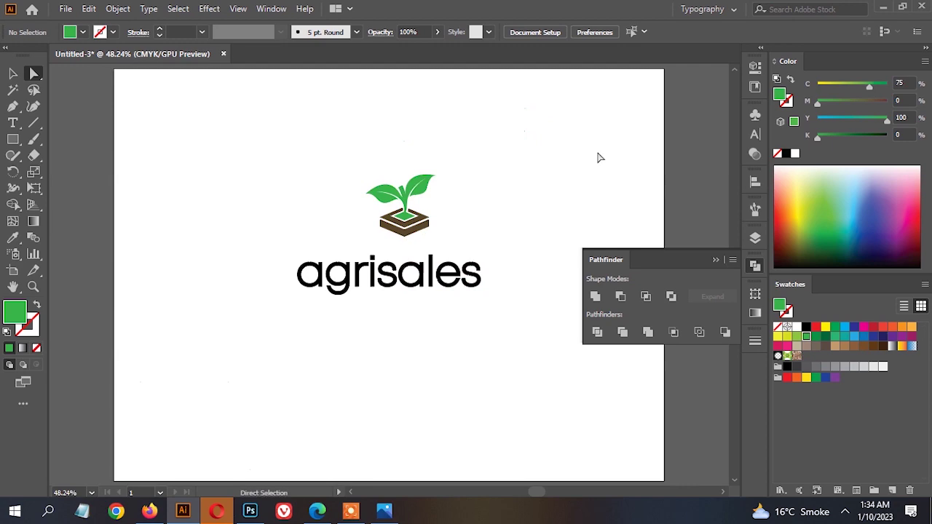
Move the black wordmark up and slightly sideways so it sits closer beneath the box symbol.
click(408, 276)
key(ctrl+1)
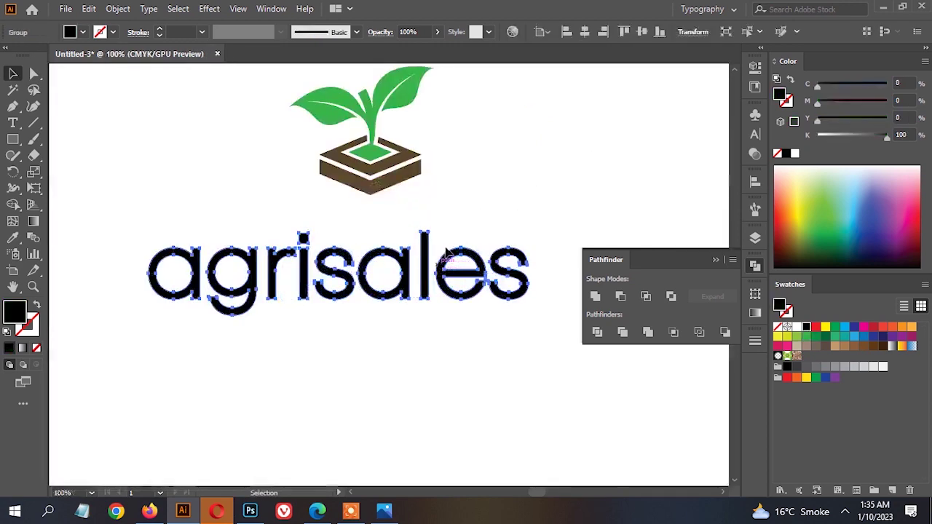
drag(429, 255, 454, 232)
Isolate the wordmark group and recolour the letters "sales" with the green sampled from the seedling leaf.
double_click(408, 247)
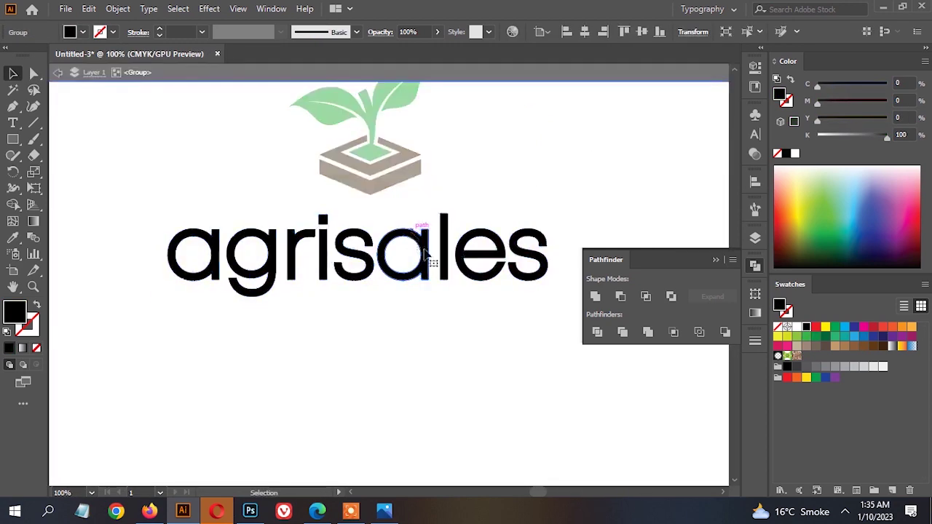
drag(500, 337, 345, 208)
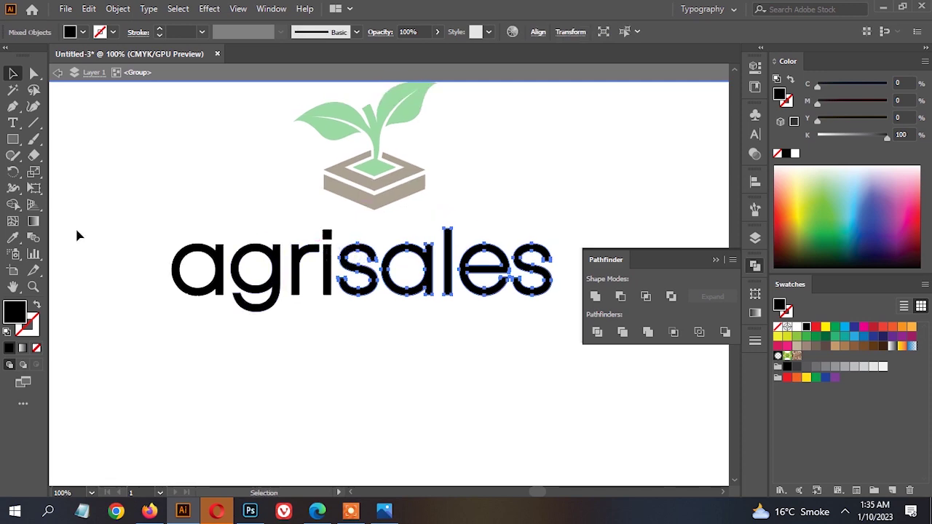
click(16, 237)
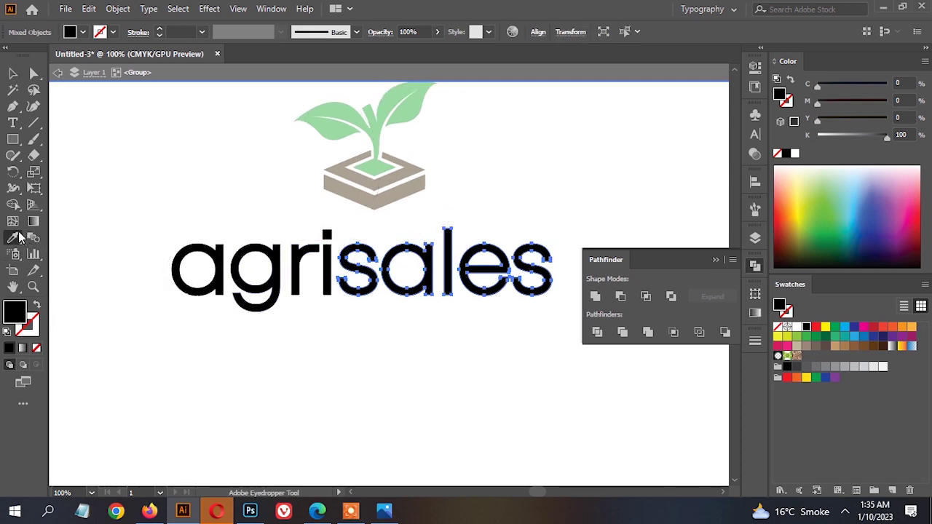
click(395, 113)
Recolour the letters "agri" with the dark brown sampled from the box, and leave the group's isolation.
drag(184, 208, 335, 332)
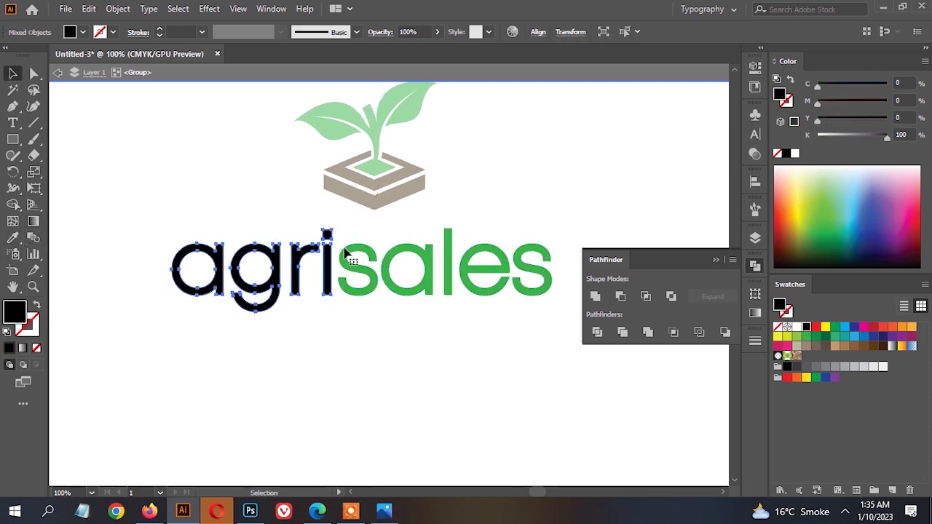
click(418, 192)
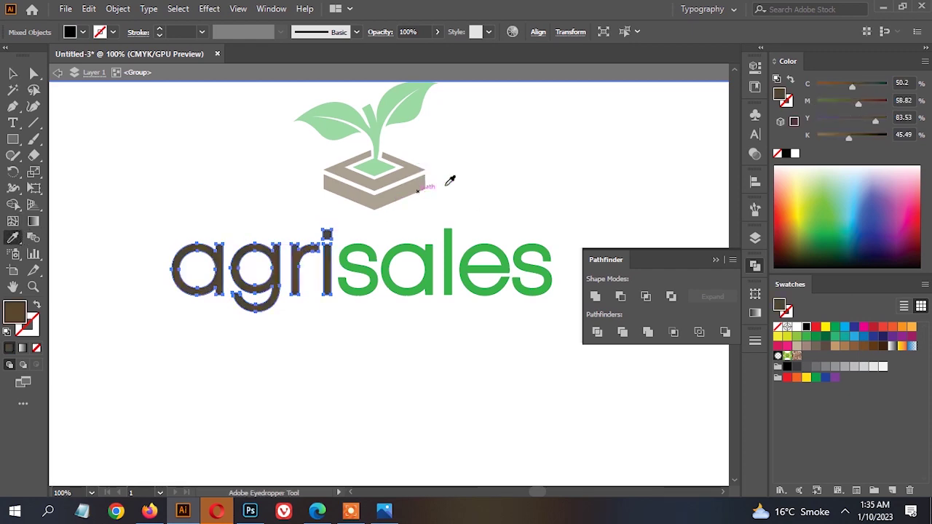
key(v)
double_click(501, 169)
Align the symbol and the wordmark on their horizontal centres.
scroll(502, 169, down, 2)
drag(496, 171, 482, 187)
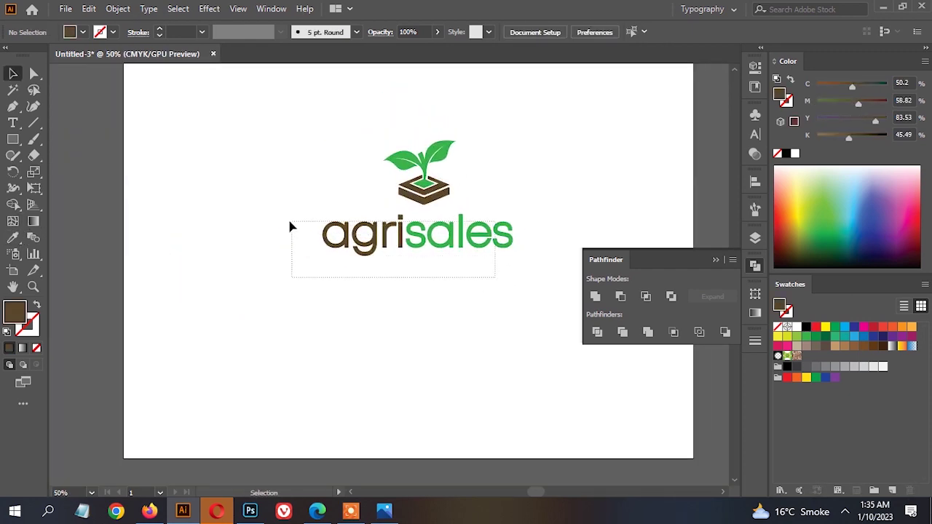
drag(290, 228, 291, 223)
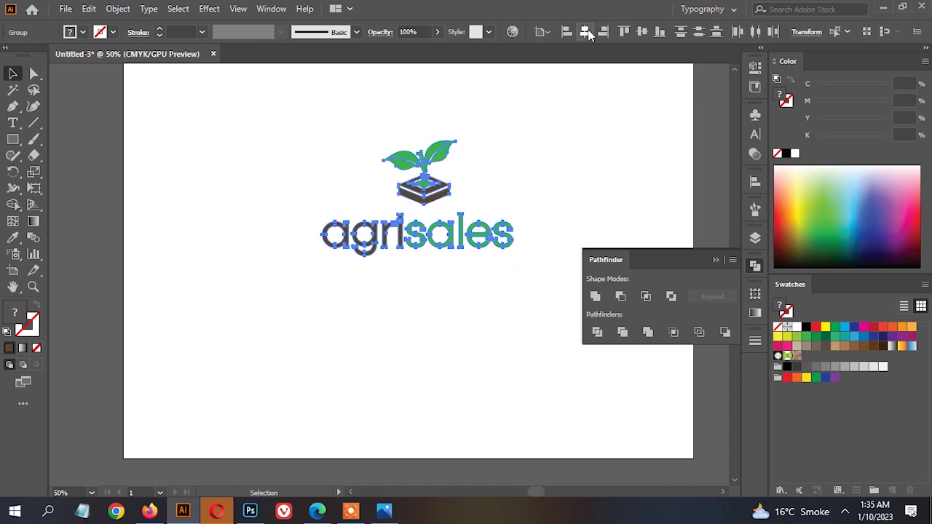
click(588, 34)
click(551, 80)
scroll(430, 222, up, 2)
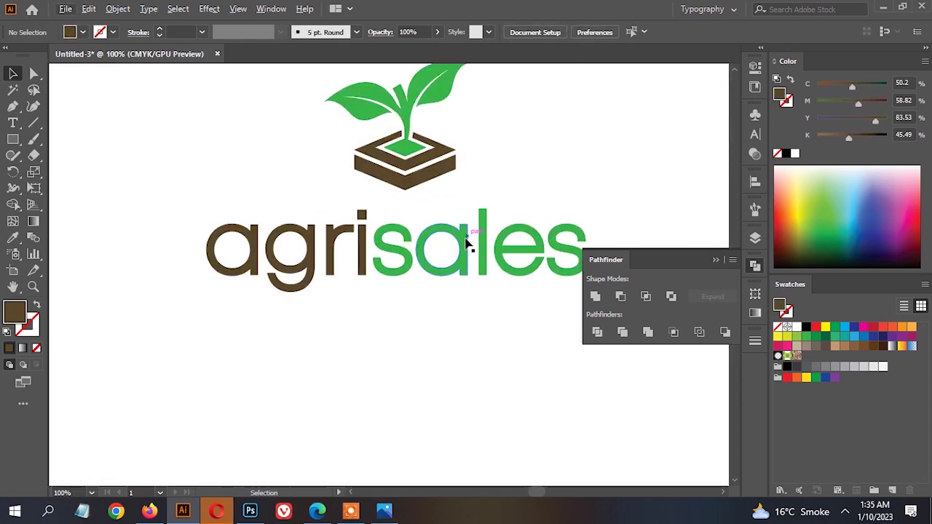
scroll(502, 159, down, 2)
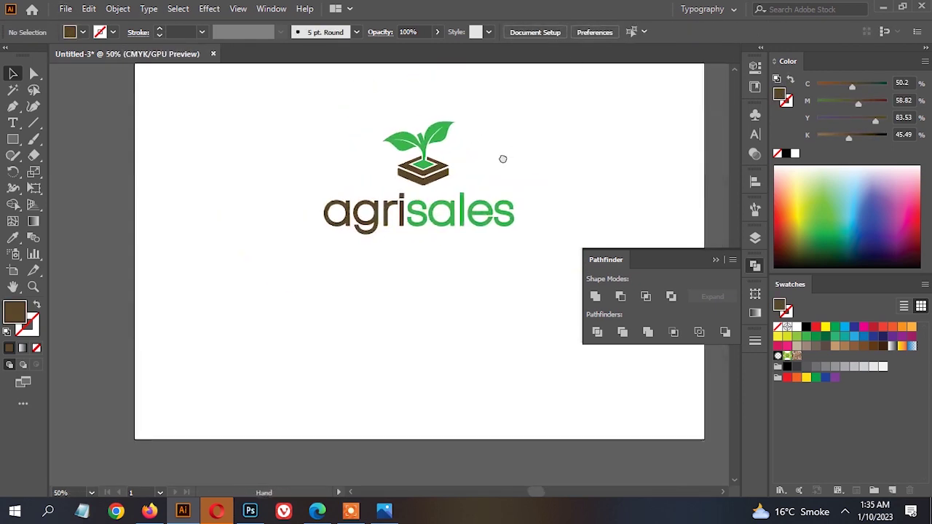
Try placing the symbol beside the start of the wordmark instead of above it, and undo the move.
drag(443, 174, 303, 238)
click(423, 162)
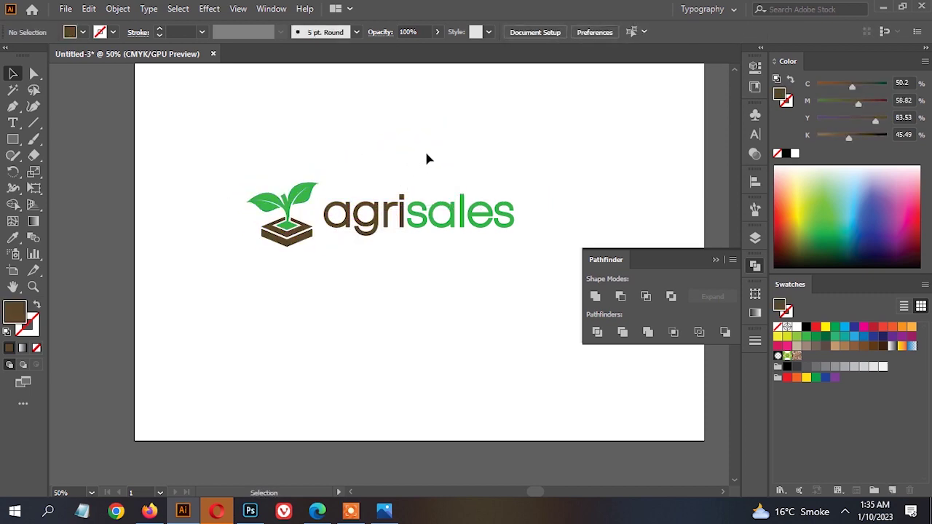
key(ctrl+z)
click(506, 151)
scroll(464, 215, up, 1)
drag(466, 204, 463, 208)
key(ctrl+z)
scroll(459, 186, up, 1)
scroll(459, 186, down, 1)
drag(467, 141, 458, 153)
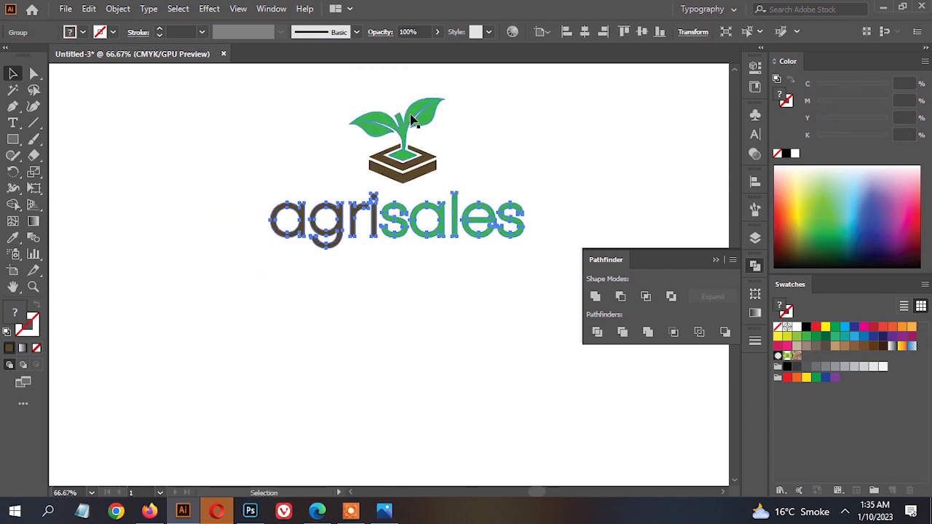
Draw a closed polygon with the Pen tool over the short middle stalk between the two leaves, and fill it white.
scroll(413, 120, up, 4)
key(ctrl+shift+a)
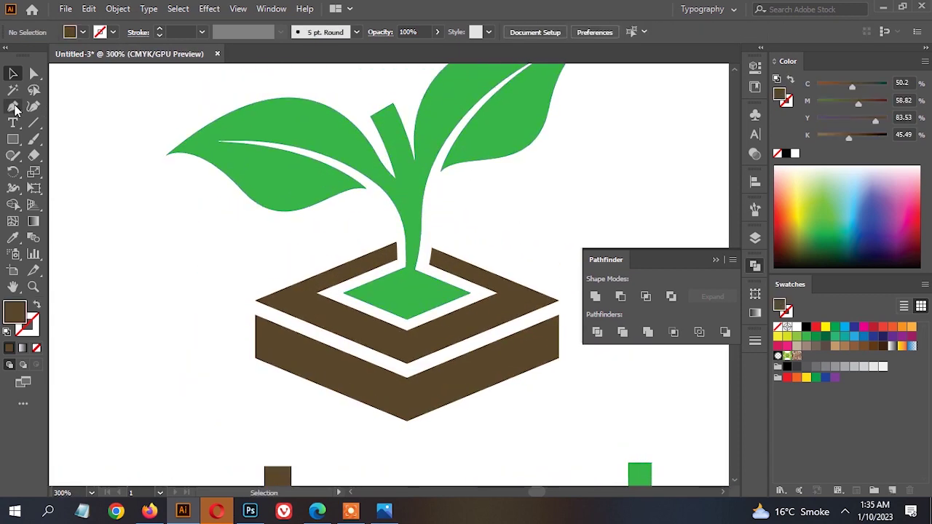
click(12, 106)
click(395, 178)
scroll(401, 186, up, 3)
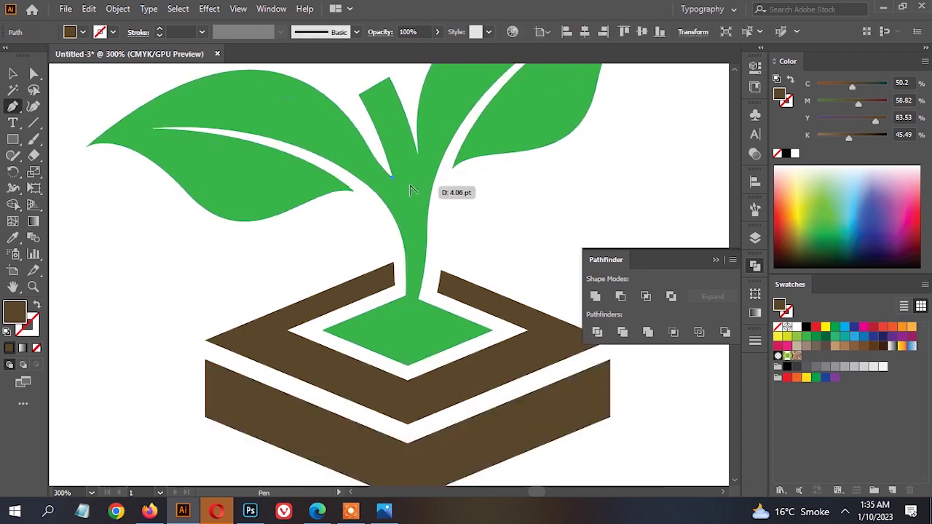
click(413, 203)
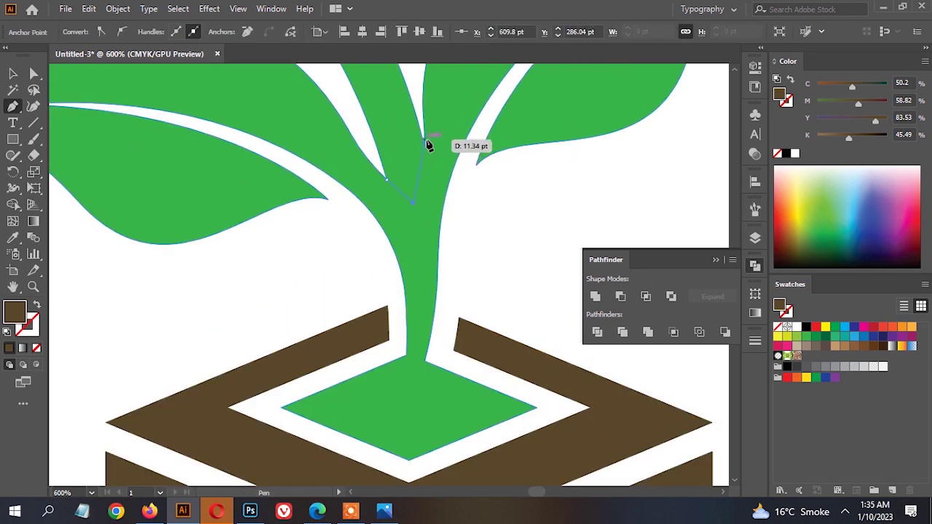
click(425, 139)
scroll(427, 175, up, 3)
click(404, 129)
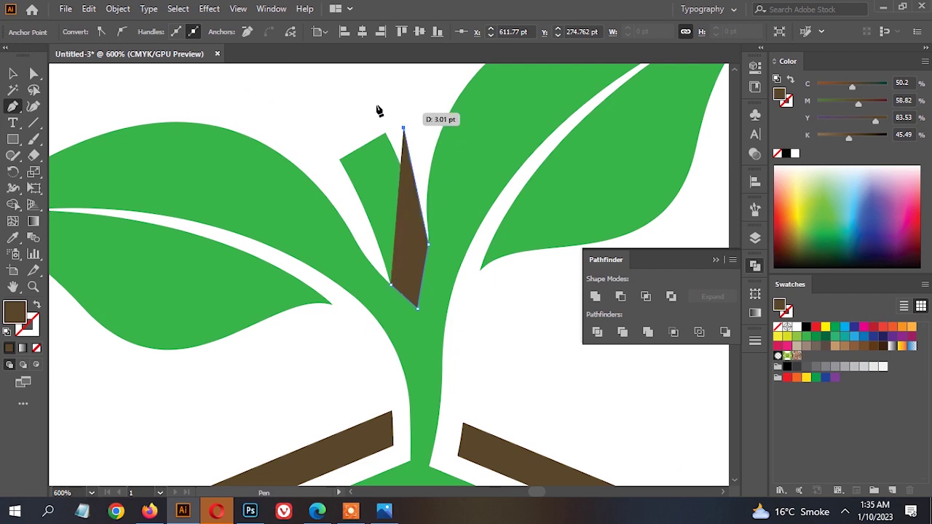
click(362, 104)
click(315, 120)
click(330, 177)
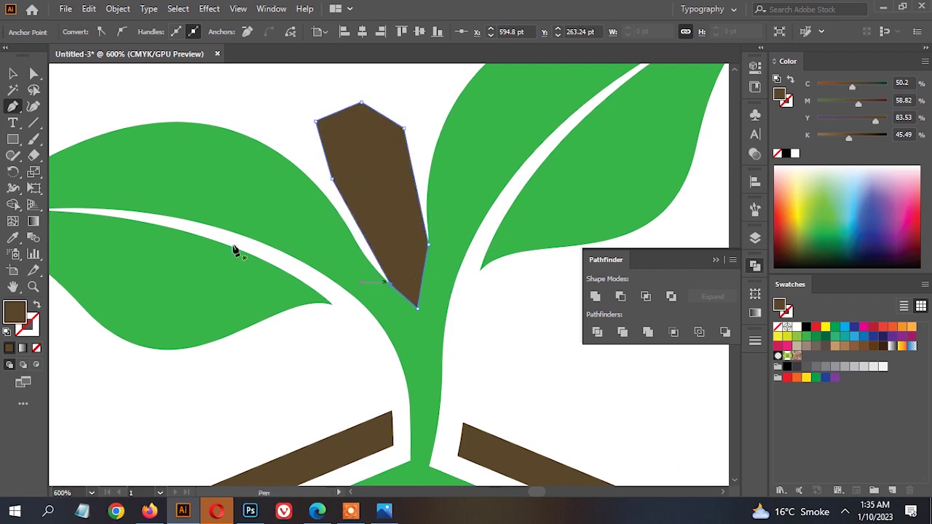
key(v)
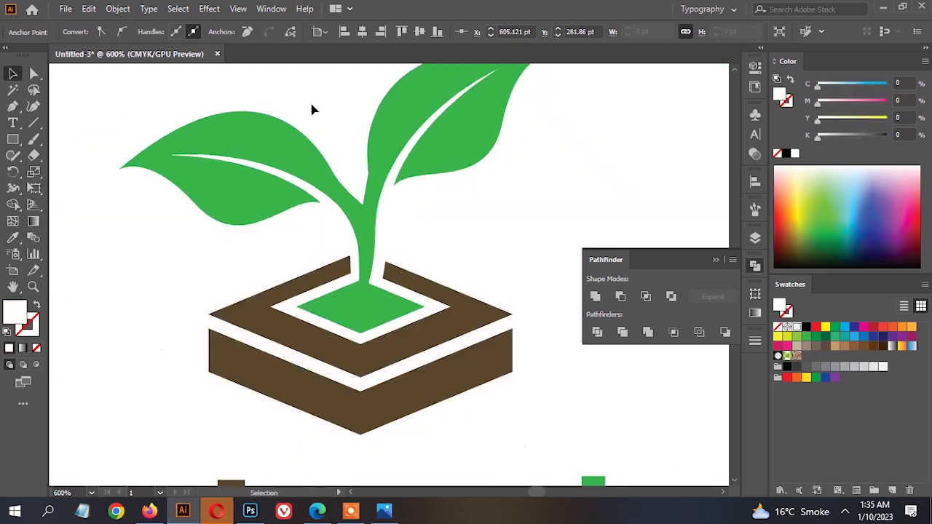
Remove the middle stalk and its white cover shape from the symbol with the Shape Builder.
scroll(311, 104, down, 1)
drag(229, 65, 242, 102)
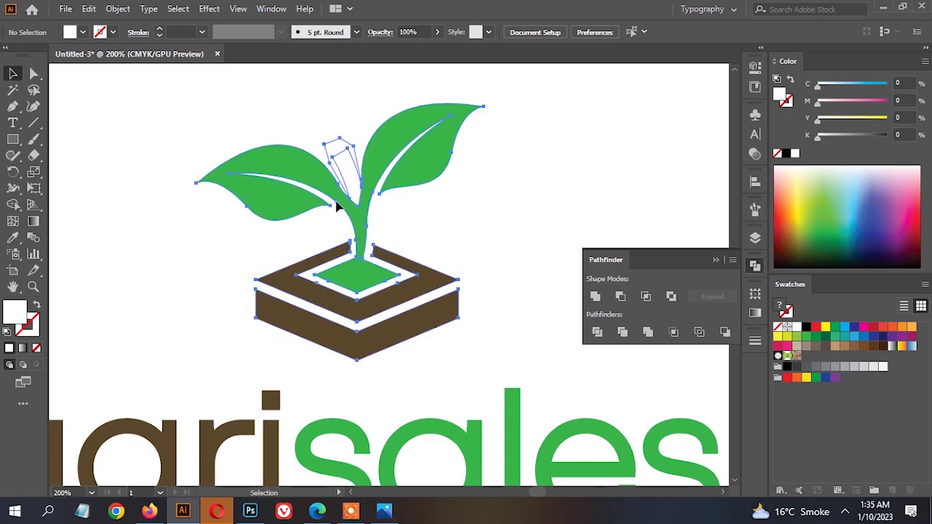
scroll(336, 201, up, 2)
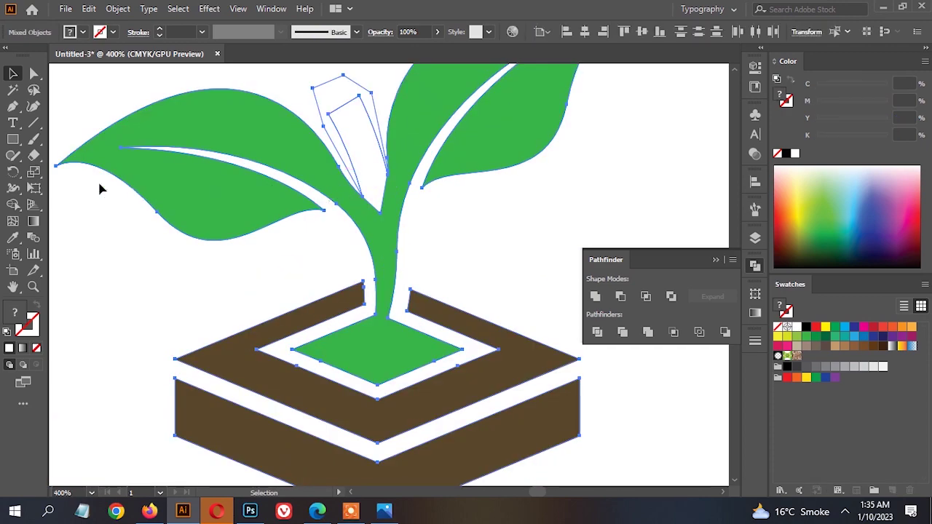
click(15, 203)
drag(363, 150, 358, 93)
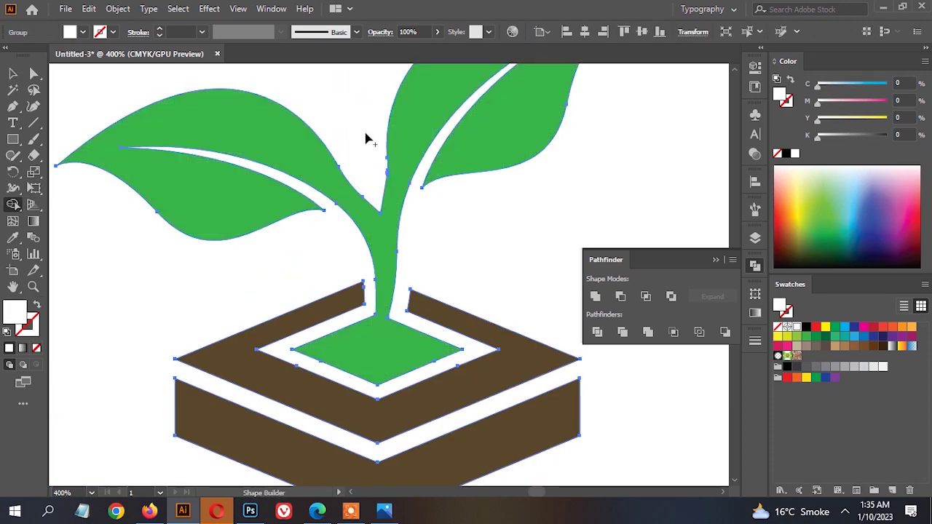
key(v)
click(313, 104)
Smooth both inner edges of the leaf fork above the stem with the Smooth tool.
click(32, 73)
drag(309, 135, 337, 182)
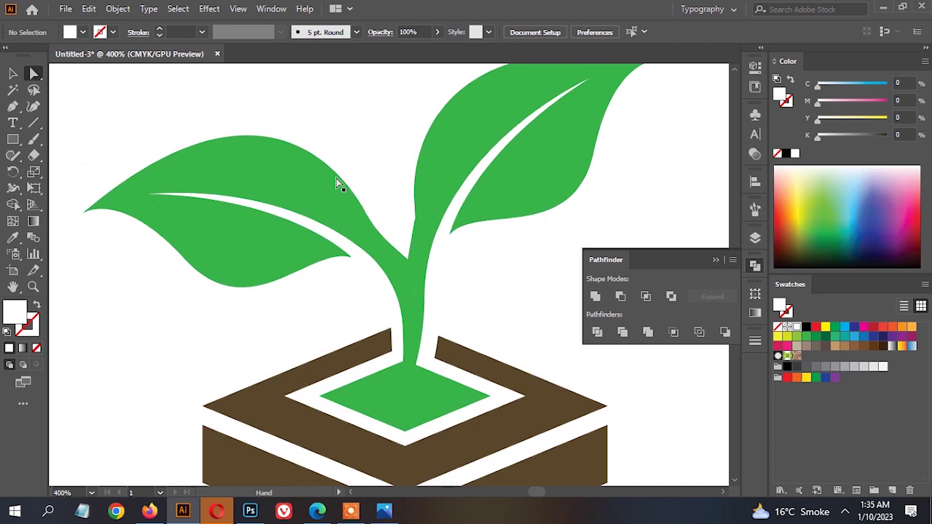
click(429, 195)
scroll(429, 196, up, 2)
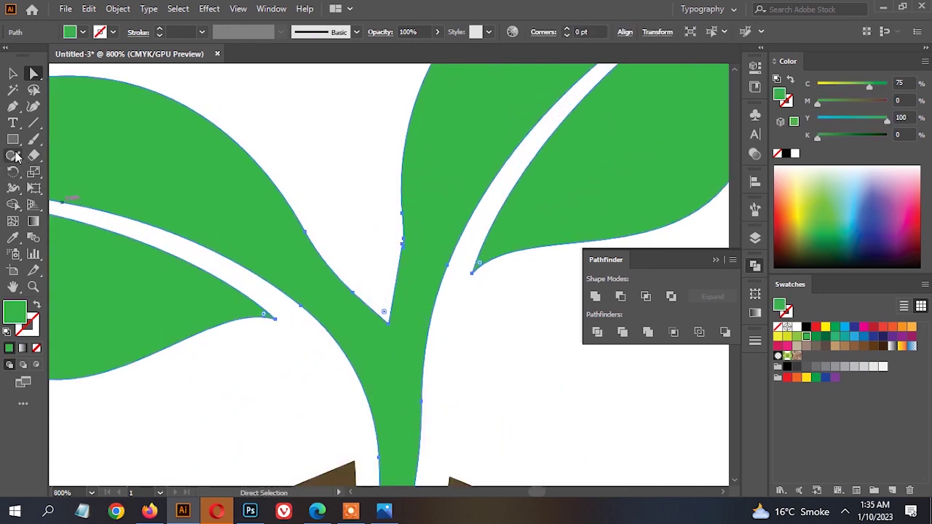
drag(13, 155, 46, 188)
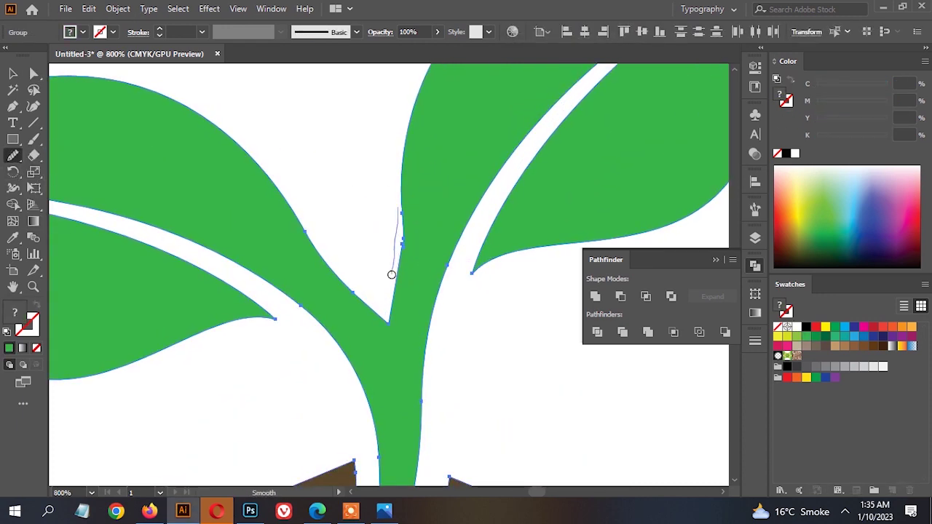
drag(391, 274, 392, 271)
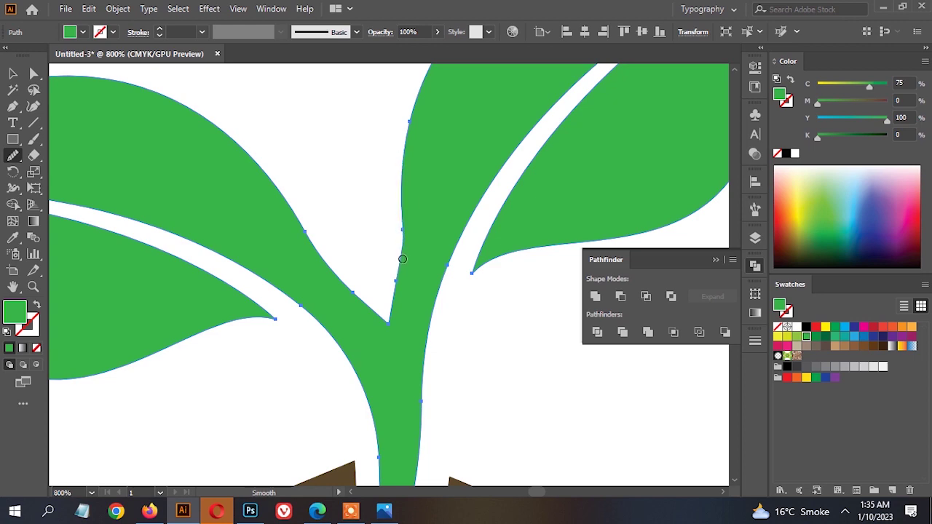
drag(399, 174, 380, 273)
drag(318, 224, 339, 273)
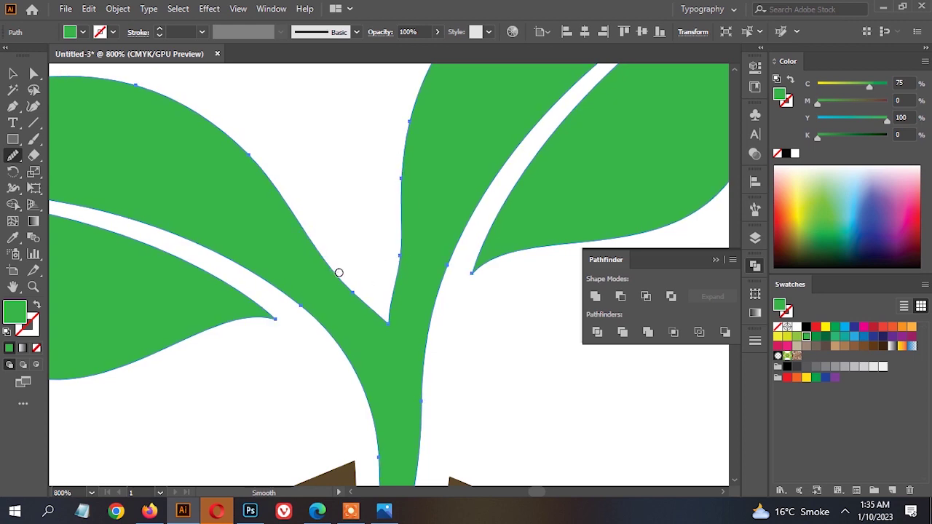
key(v)
click(396, 232)
scroll(400, 242, down, 3)
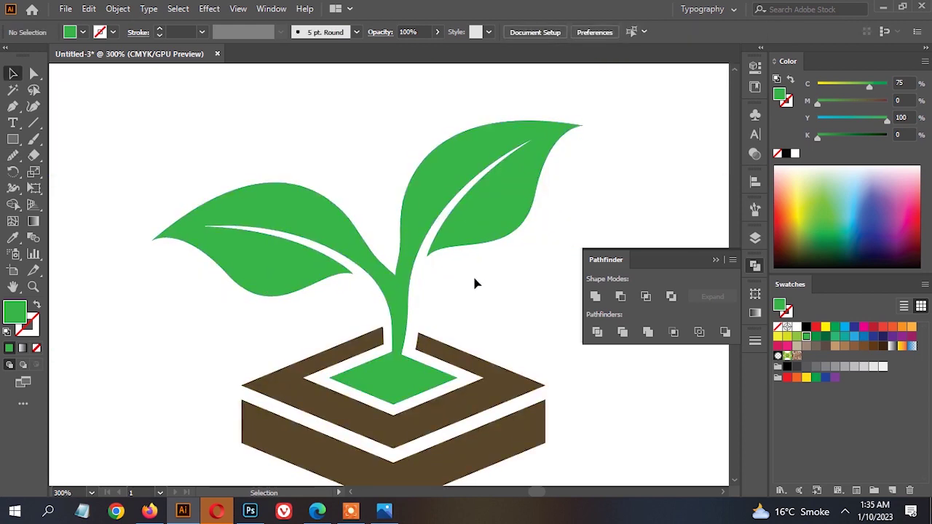
scroll(472, 276, down, 1)
scroll(461, 276, up, 2)
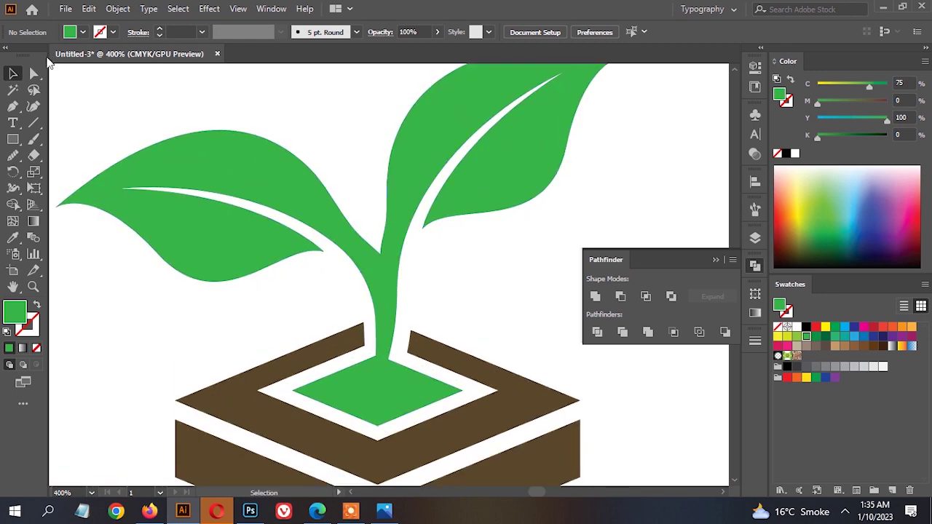
Cut away the uneven bit of the fork's inner edge near its lowest point, and join the open path ends.
key(a)
scroll(391, 225, up, 2)
click(374, 263)
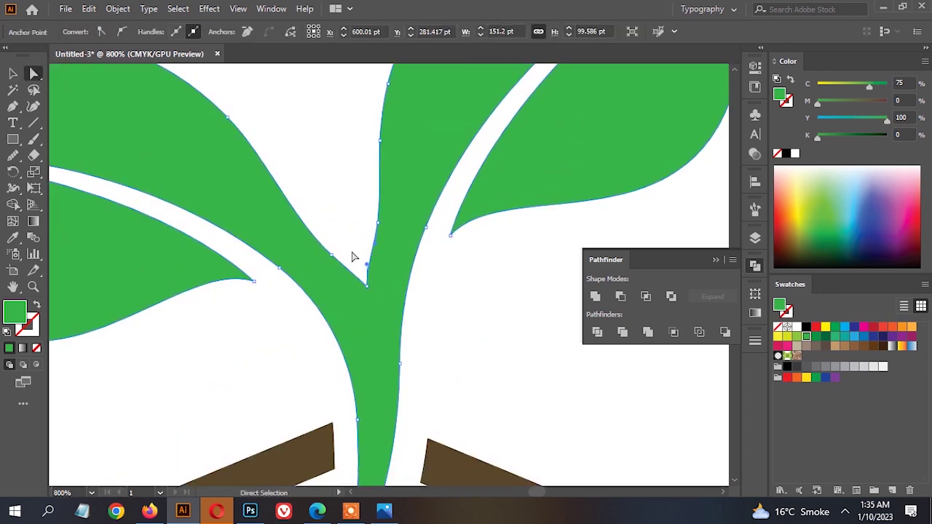
right_click(407, 191)
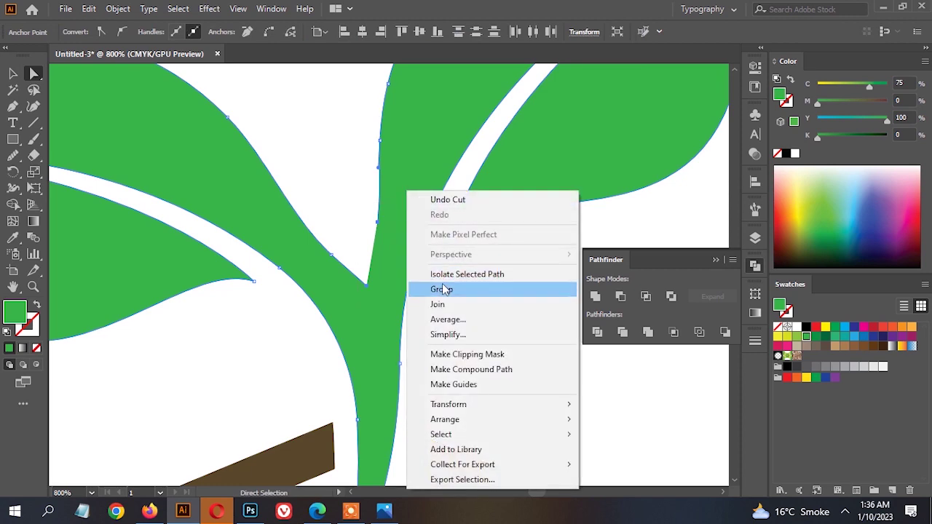
click(441, 304)
click(356, 220)
Centre the symbol and the wordmark horizontally on each other and group them into one logo.
scroll(366, 240, down, 3)
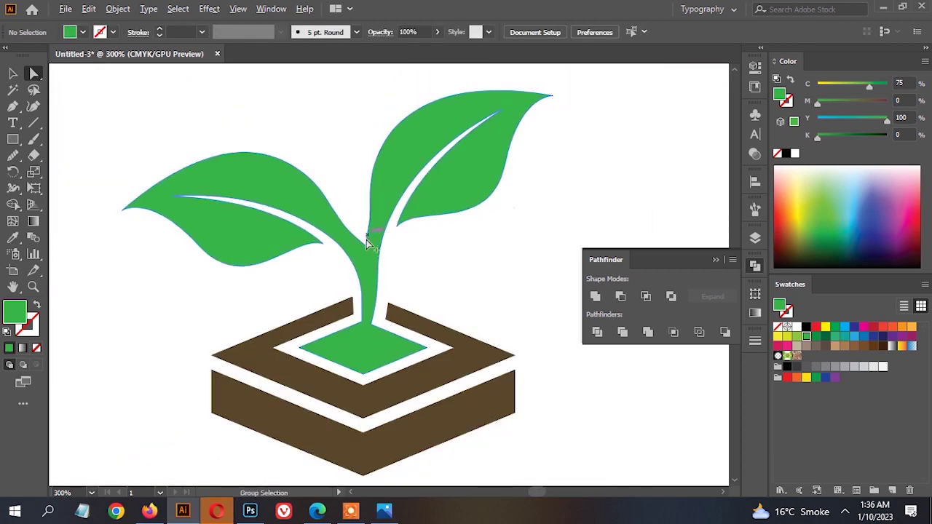
scroll(396, 255, down, 4)
key(v)
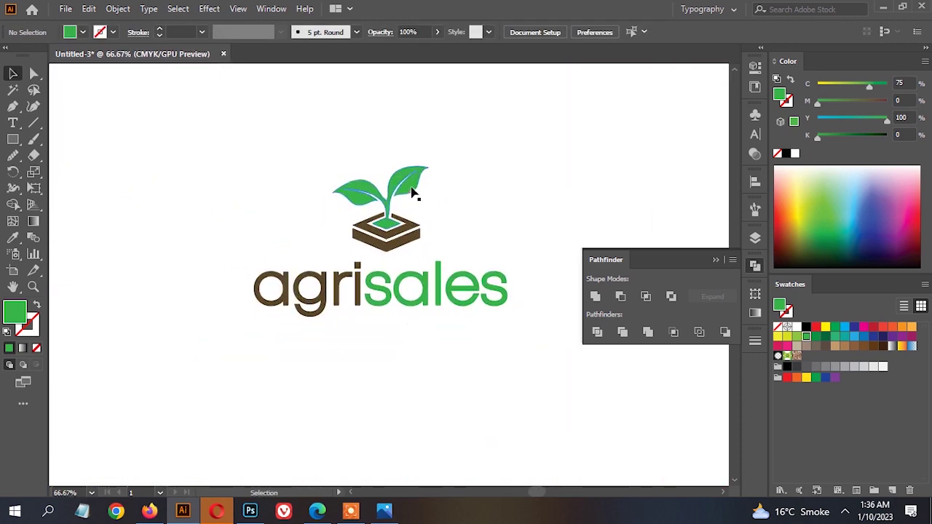
click(412, 193)
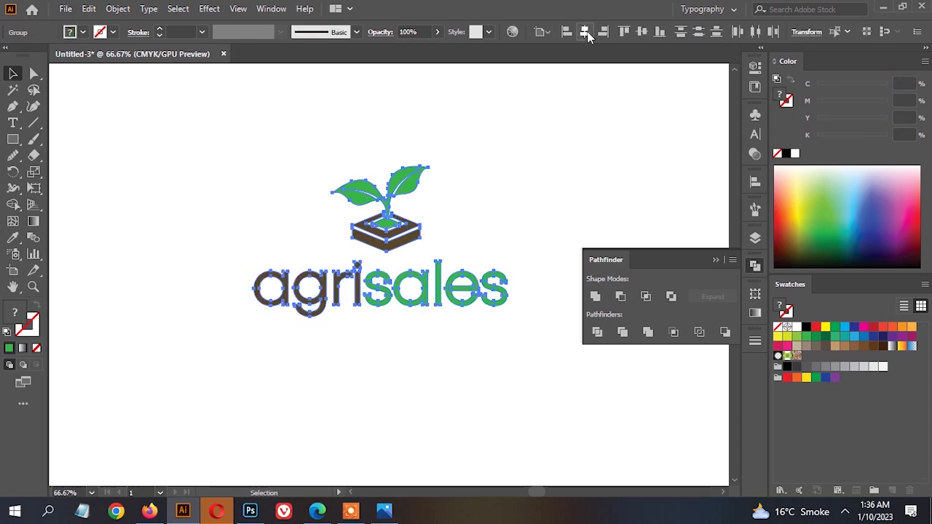
key(ctrl+g)
key(ctrl+0)
Draw a rectangle as wide as the artboard and 450 high over the logo.
drag(549, 272, 165, 89)
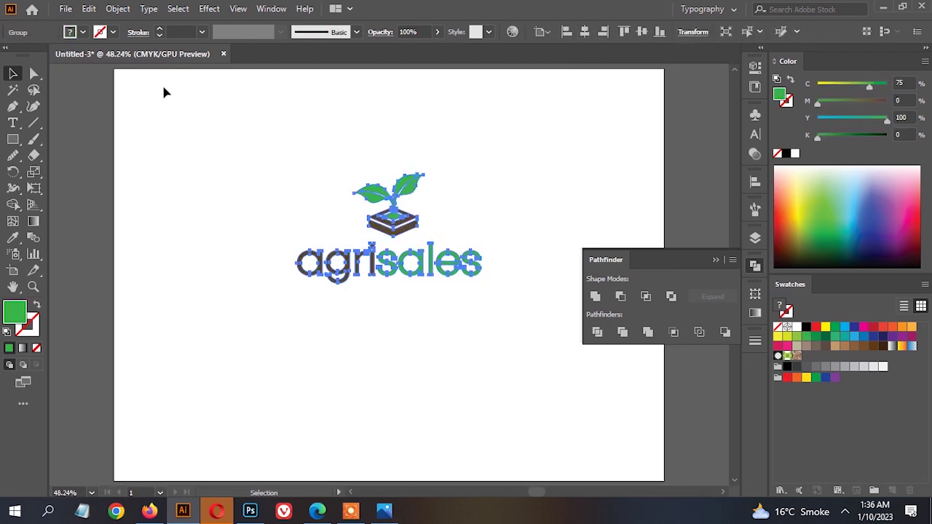
key(m)
click(374, 130)
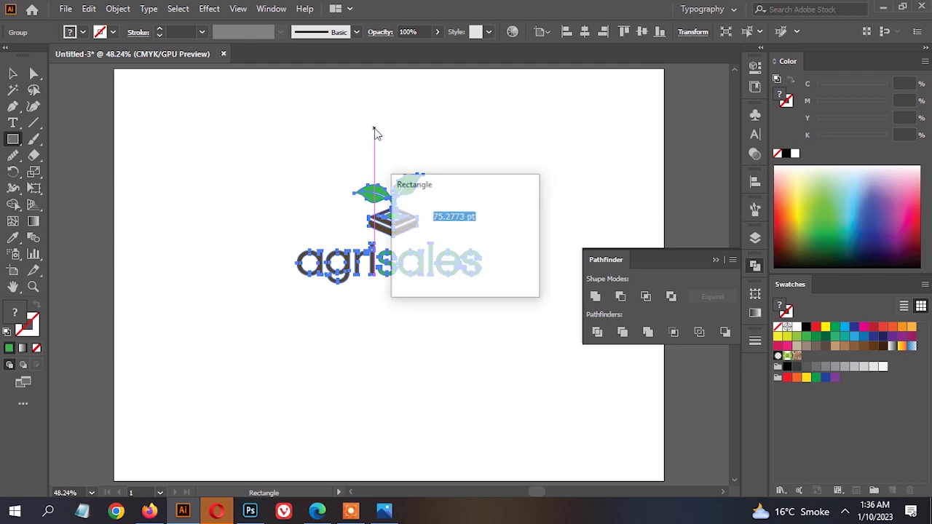
text(1050)
key(Tab)
text(450)
key(Tab)
key(Return)
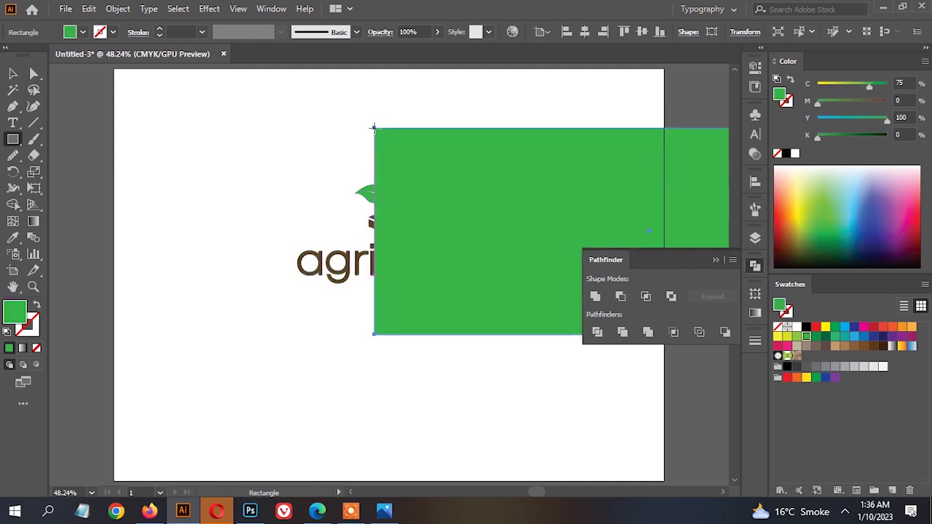
Send the rectangle behind the logo and fill it with white.
right_click(350, 129)
mouse_move(410, 359)
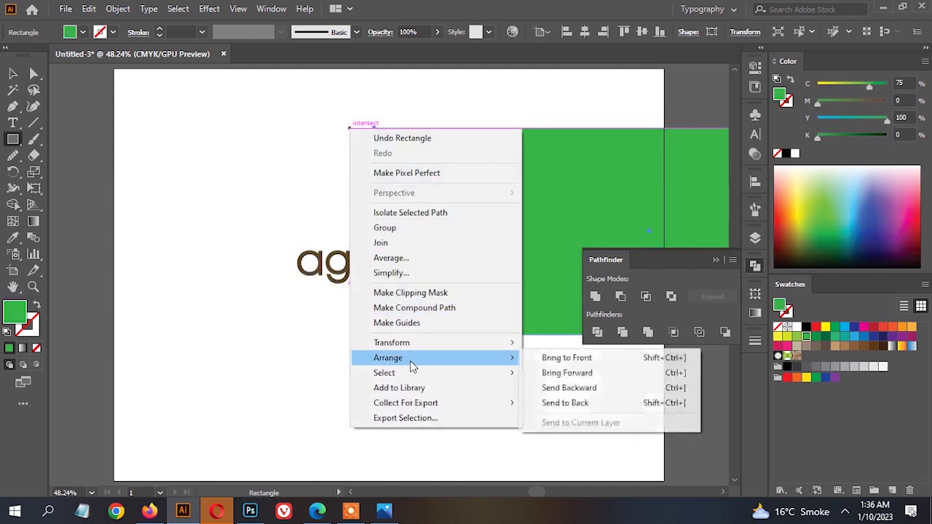
click(565, 403)
key(v)
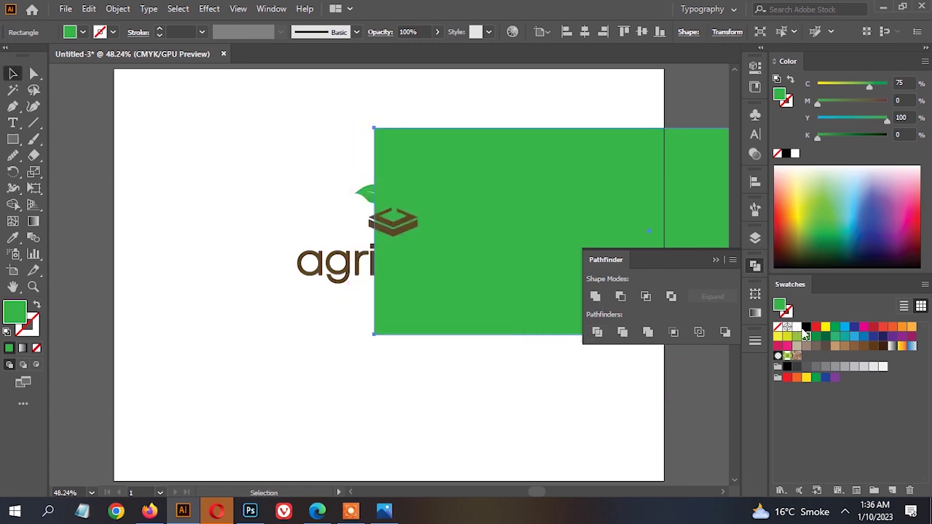
click(796, 327)
Centre the logo and its white background rectangle horizontally and vertically on the artboard, and group them.
drag(540, 391, 209, 141)
click(584, 32)
click(641, 32)
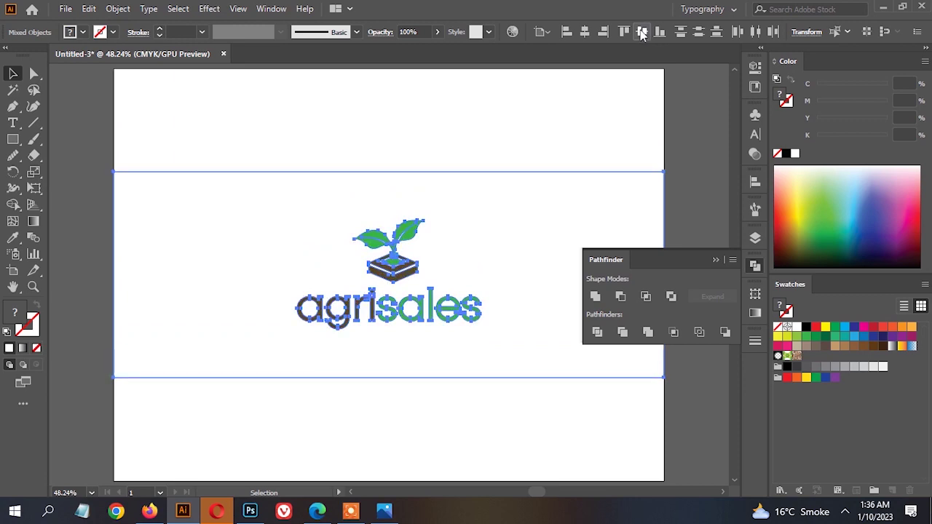
key(ctrl+g)
Align the grouped logo panel to the artboard's top edge and place a copy aligned to the bottom edge.
click(624, 32)
key(a)
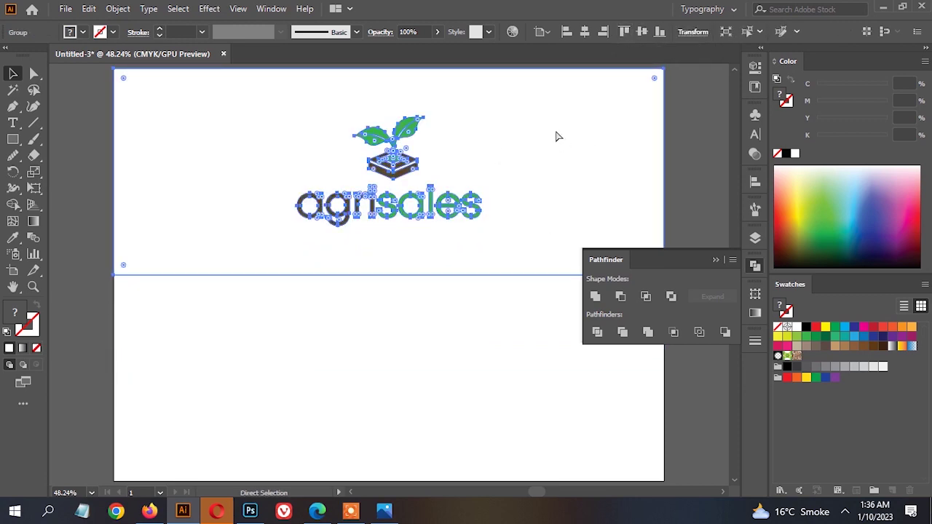
key(v)
click(664, 34)
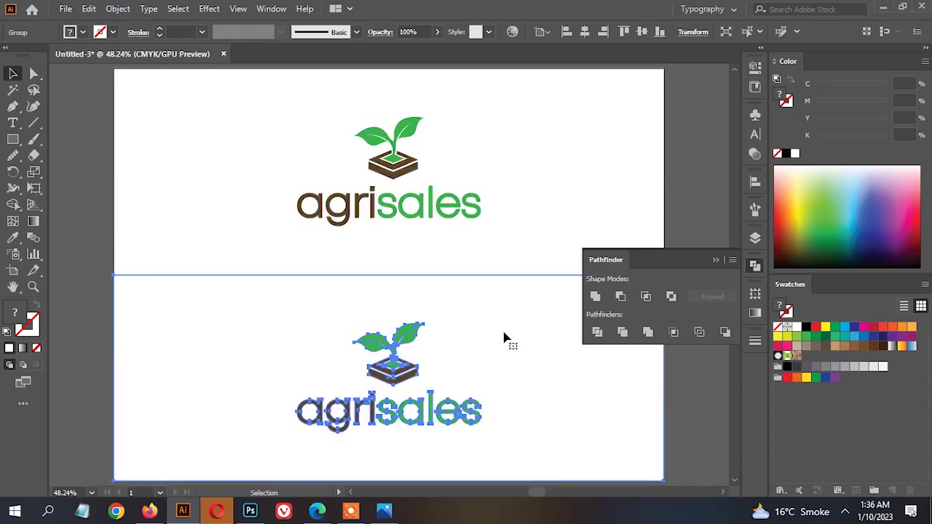
Isolate the lower logo panel and fill its background rectangle with black.
double_click(493, 350)
click(493, 349)
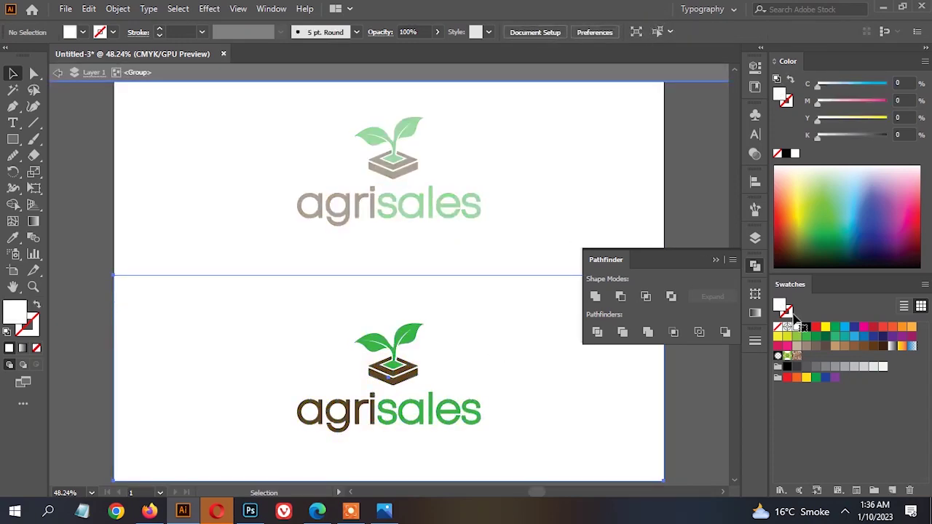
click(804, 327)
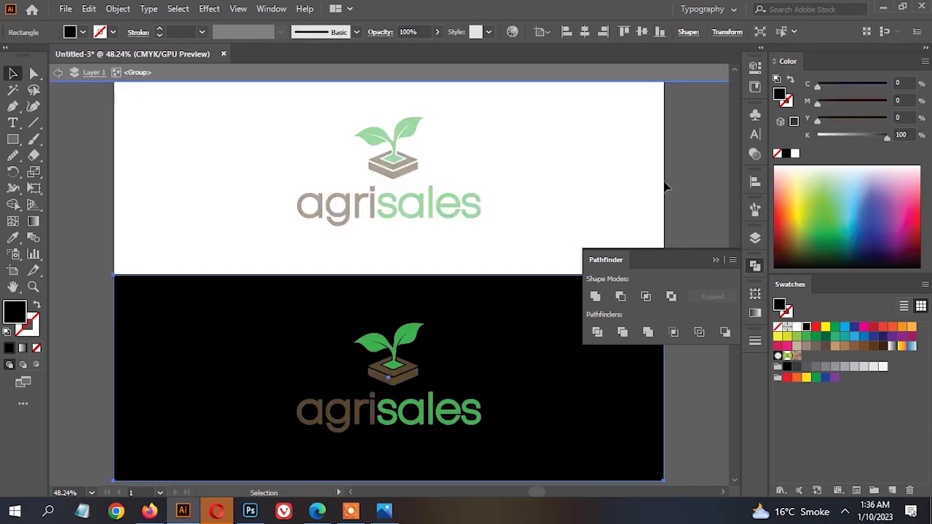
Fill the lower panel's background with the logo's brown and recolour its box and "agri" lettering white.
click(11, 240)
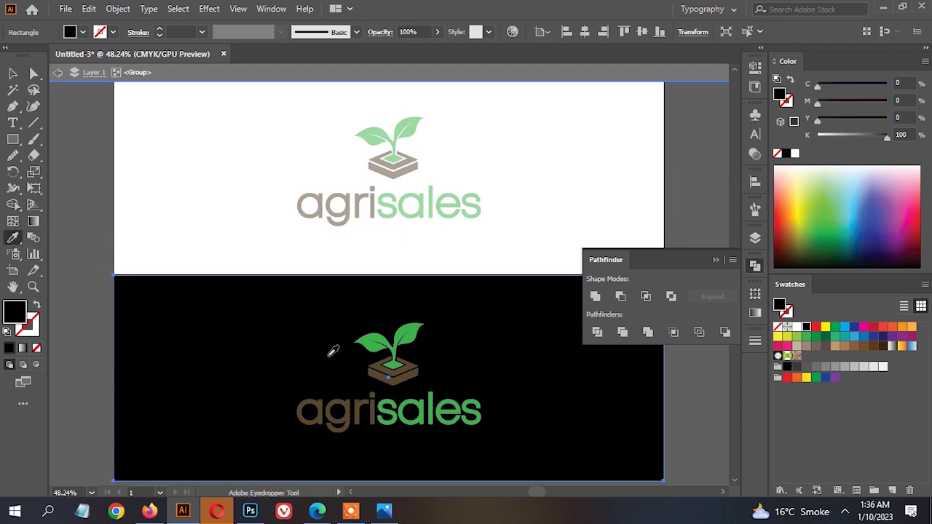
click(394, 355)
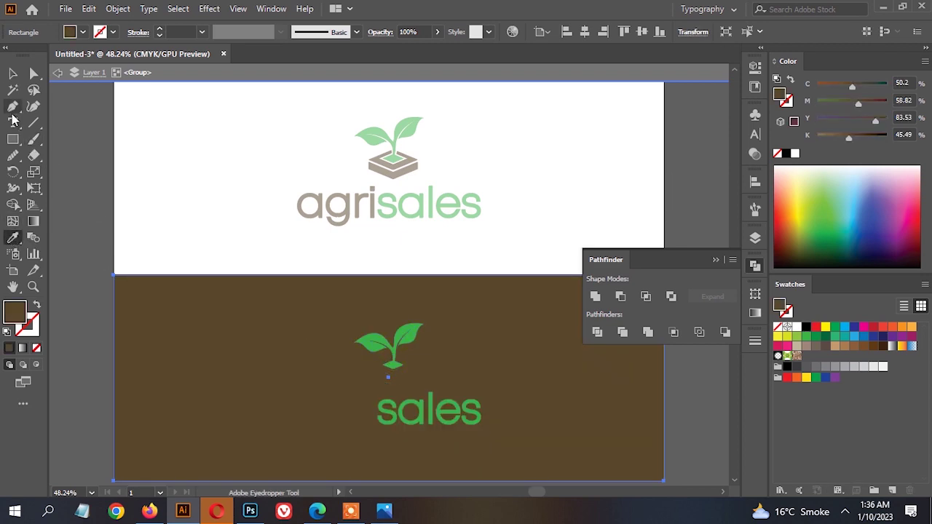
click(13, 106)
click(13, 91)
click(229, 335)
key(v)
shift+click(190, 314)
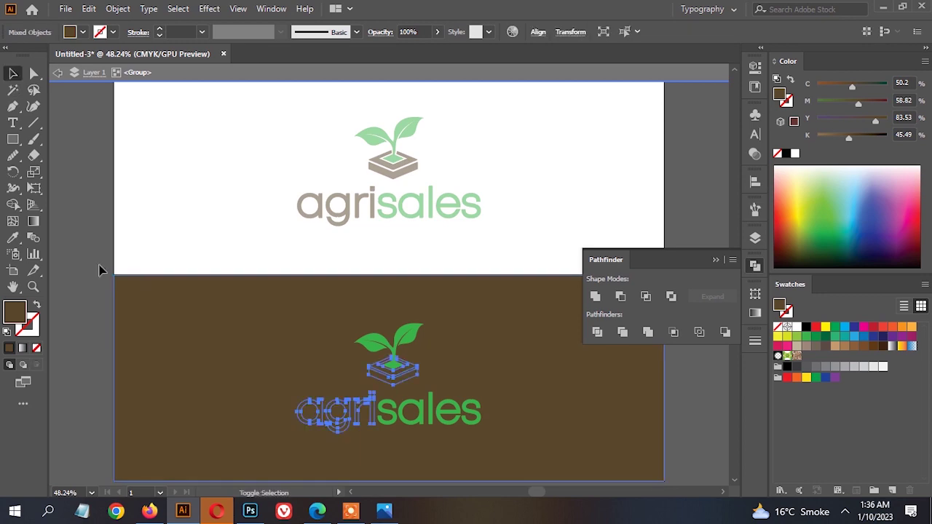
click(13, 238)
click(219, 187)
key(v)
double_click(197, 180)
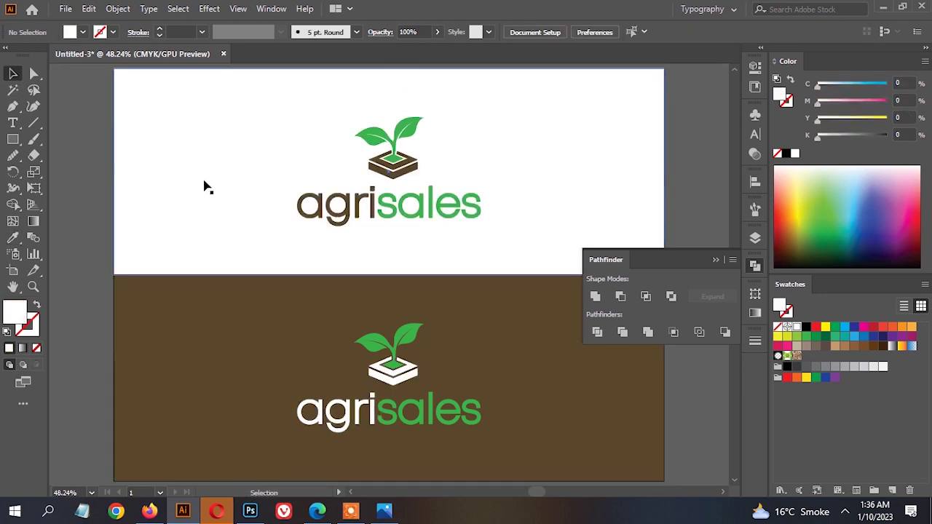
click(205, 182)
shift+click(253, 340)
Switch to the browser and review past DesignCrowd submissions, previewing how the Creekside Products logo presents its light and dark versions.
click(318, 512)
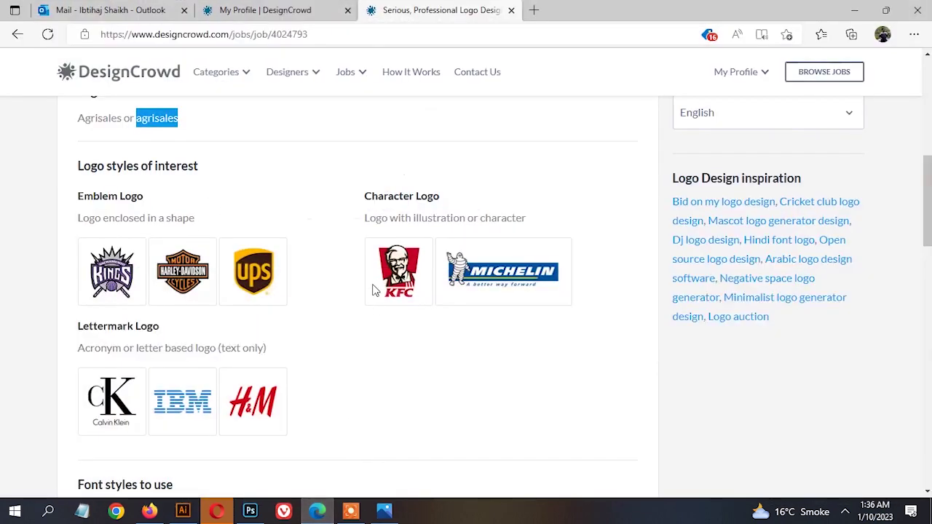
click(328, 10)
scroll(378, 327, down, 5)
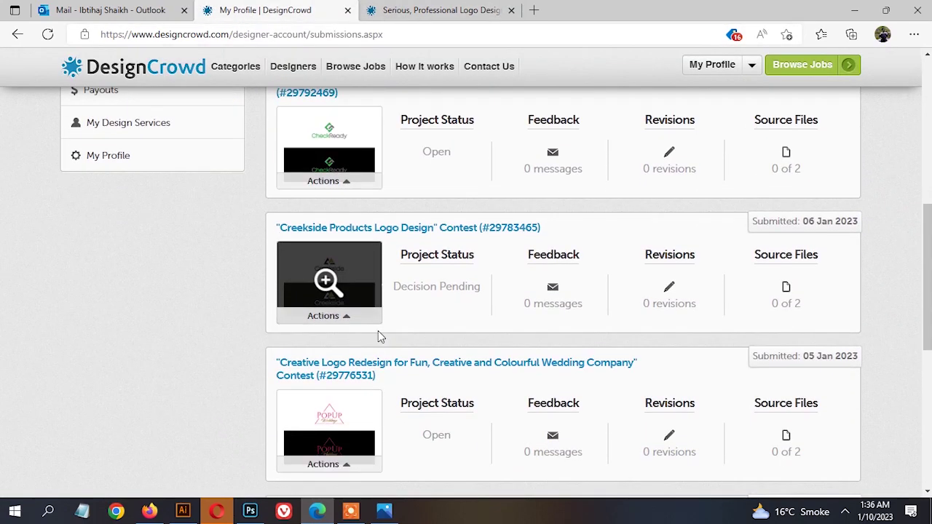
click(321, 264)
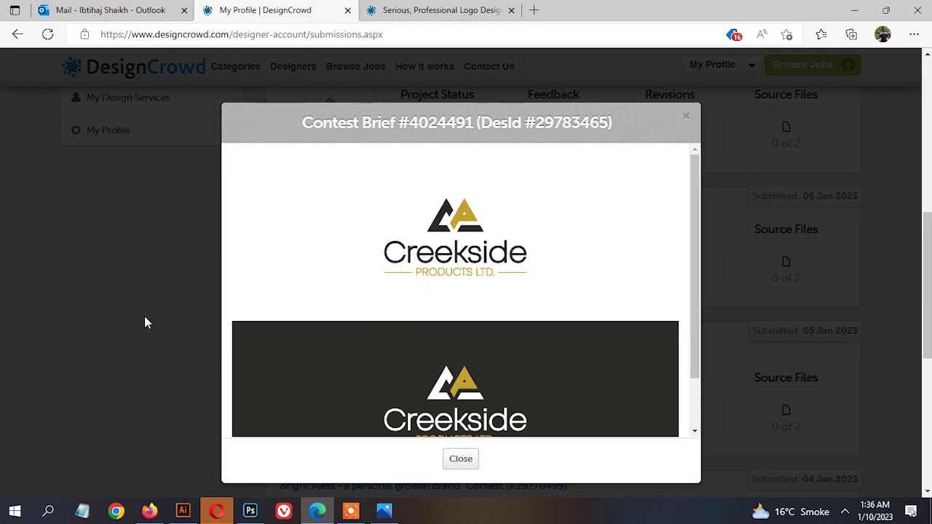
click(74, 313)
scroll(249, 308, down, 2)
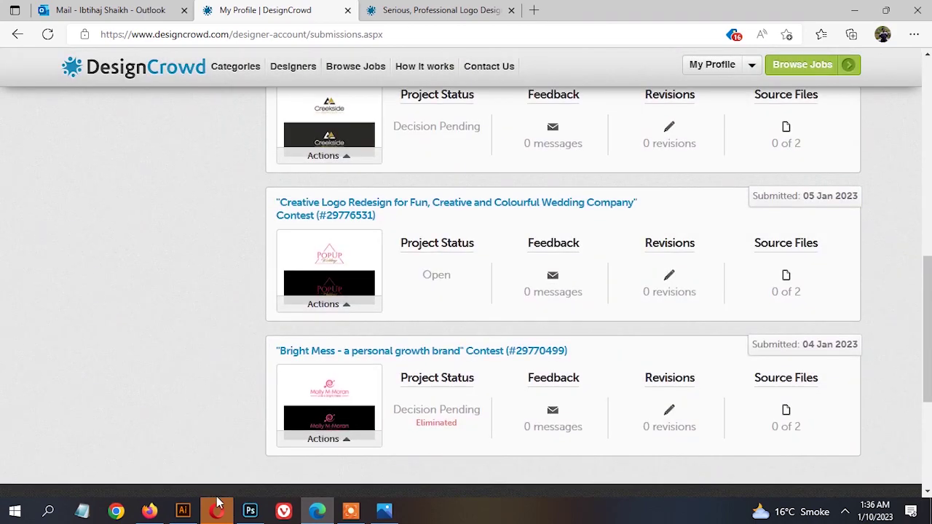
Switch back to Illustrator, undo the white recolouring and brown background of the lower panel, and leave the group's isolation.
click(183, 512)
key(ctrl+z)
key(ctrl+z)
key(ctrl+z)
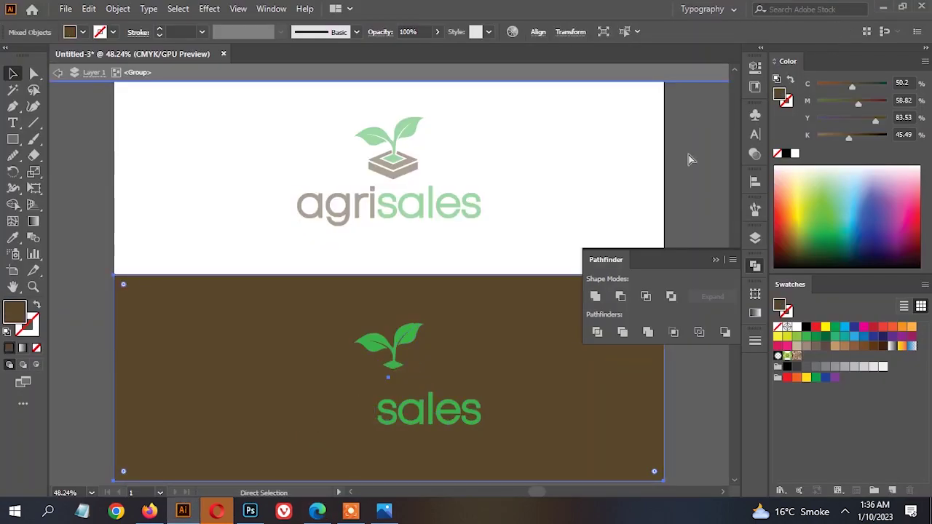
key(ctrl+z)
key(ctrl+z)
key(Escape)
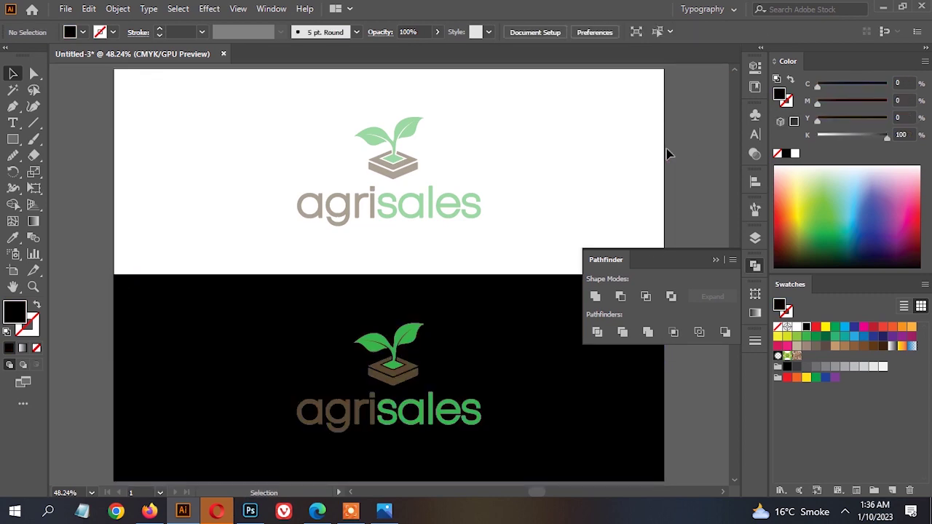
Lighten all brown parts of both logo versions together to C 41 and K 31.
click(408, 304)
click(12, 89)
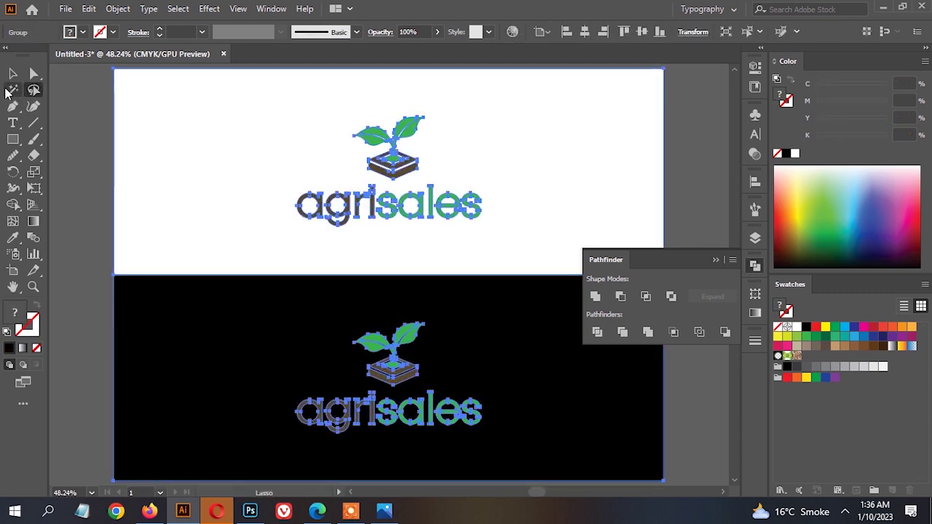
click(358, 198)
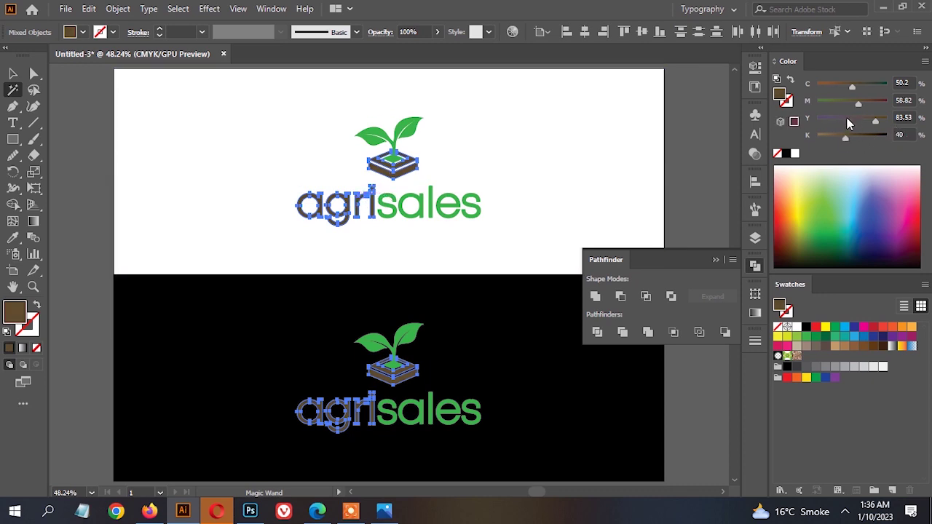
drag(850, 88, 845, 89)
drag(844, 138, 837, 135)
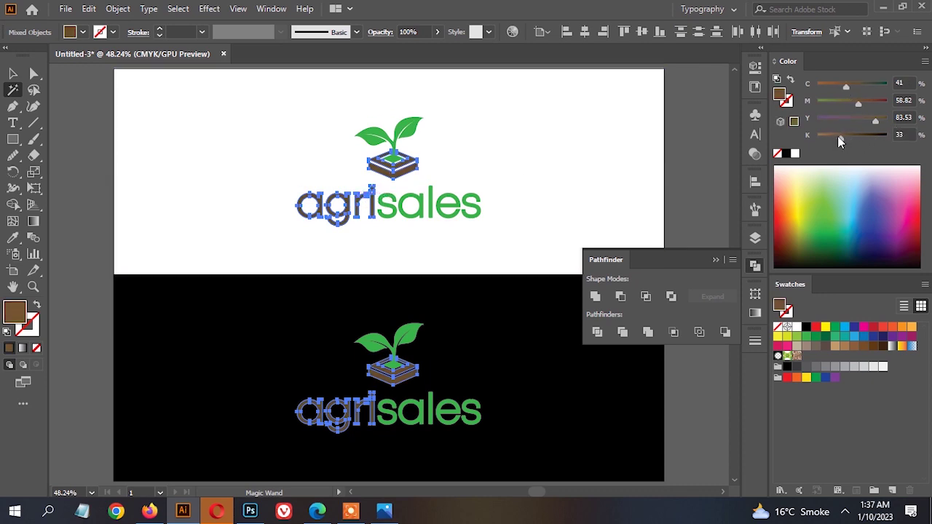
click(707, 140)
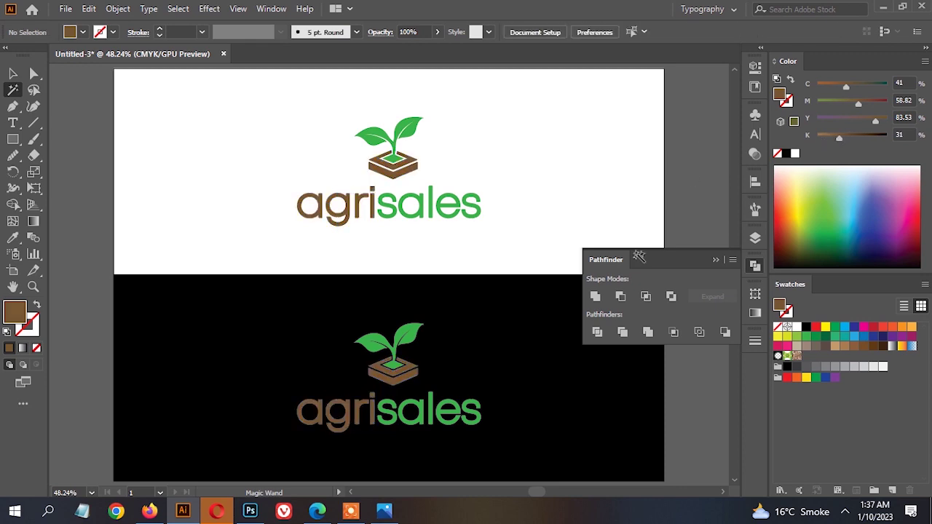
Lighten the brown parts of both logos further to C 36, Y 81 and K 22.
click(420, 368)
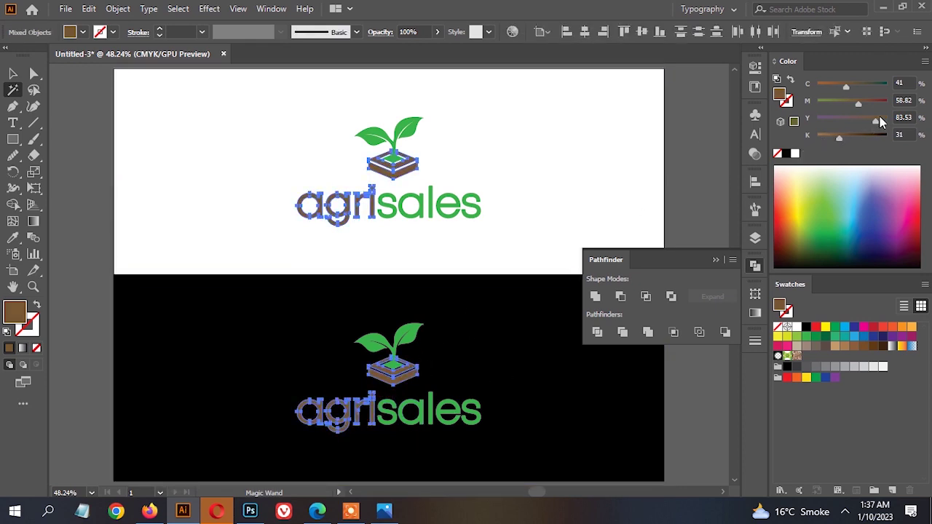
drag(838, 137, 833, 135)
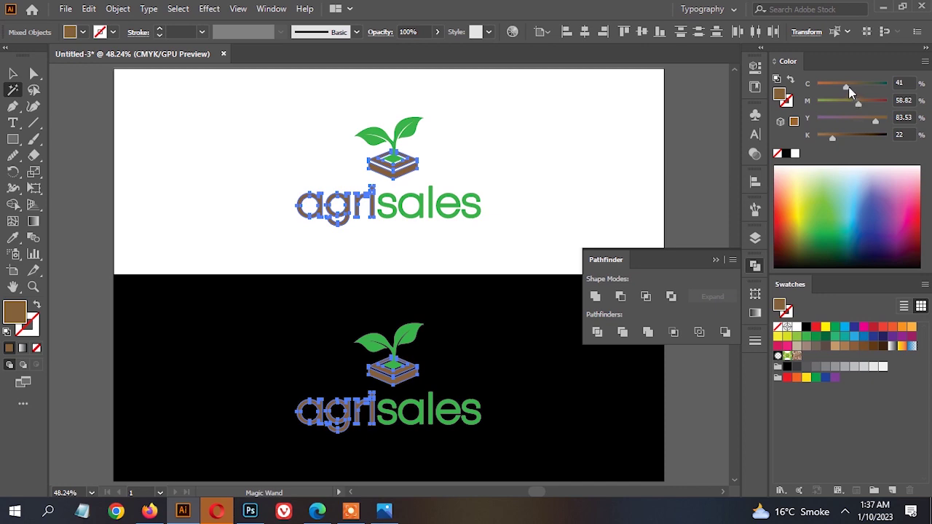
drag(846, 86, 844, 85)
click(873, 118)
click(686, 165)
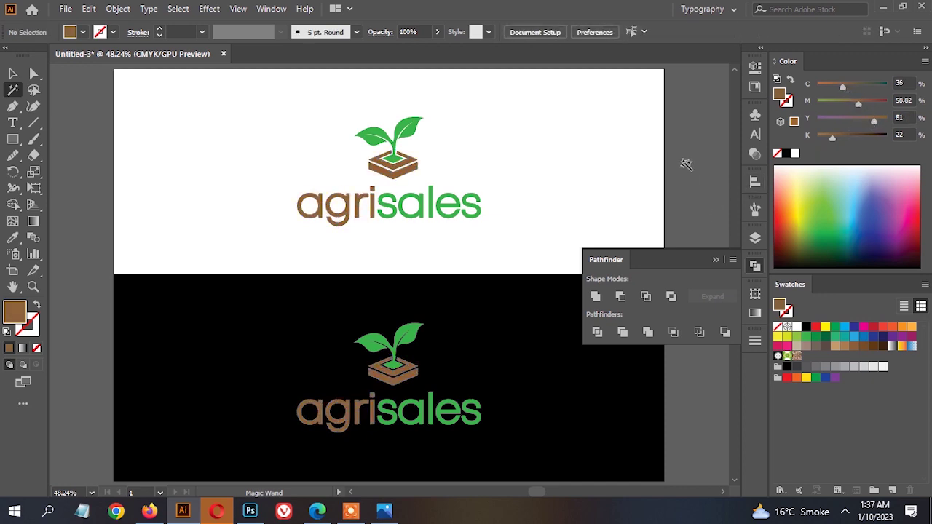
key(v)
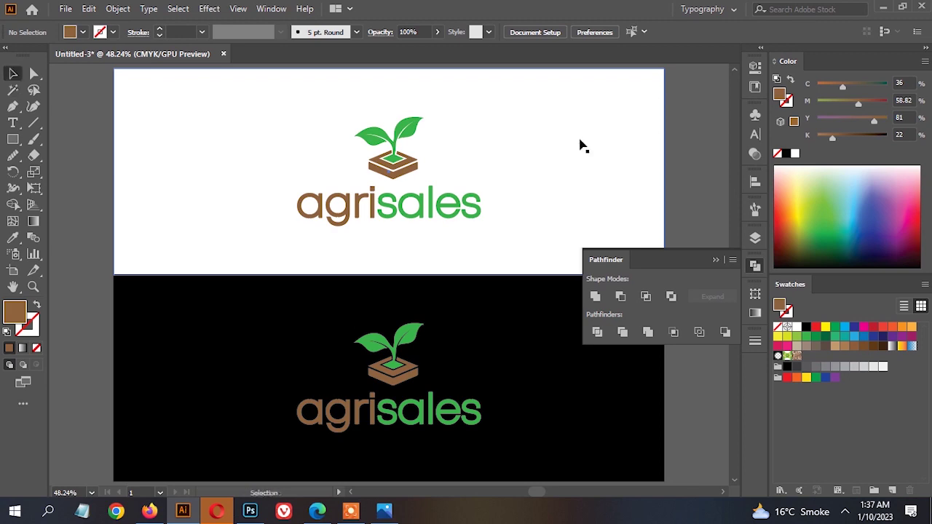
click(545, 257)
click(674, 152)
click(674, 157)
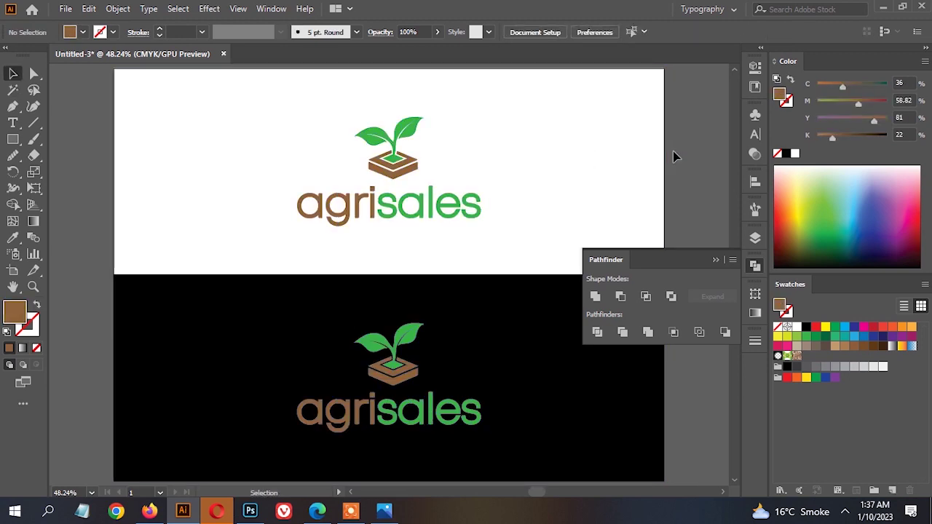
Recolour all green parts of both logos with the darker green swatch, C 85, M 10, Y 100, K 10.
click(13, 90)
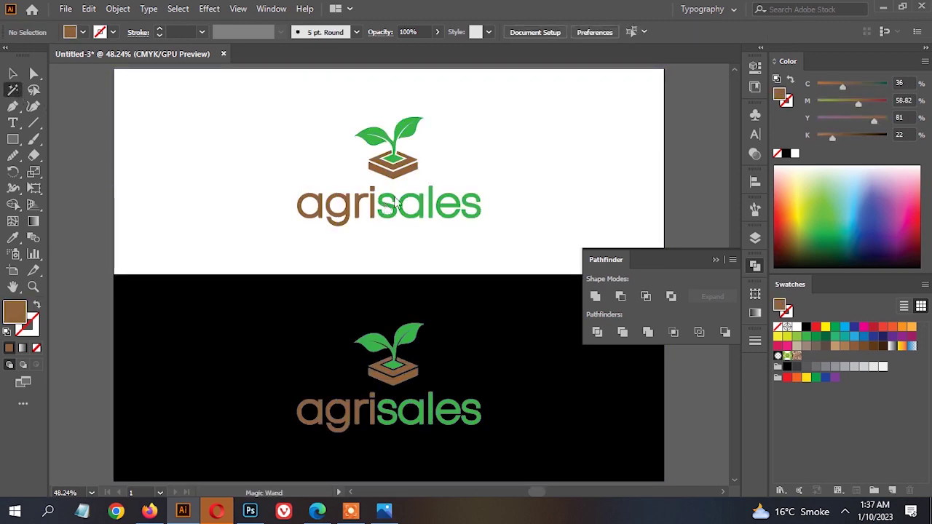
click(398, 204)
click(815, 338)
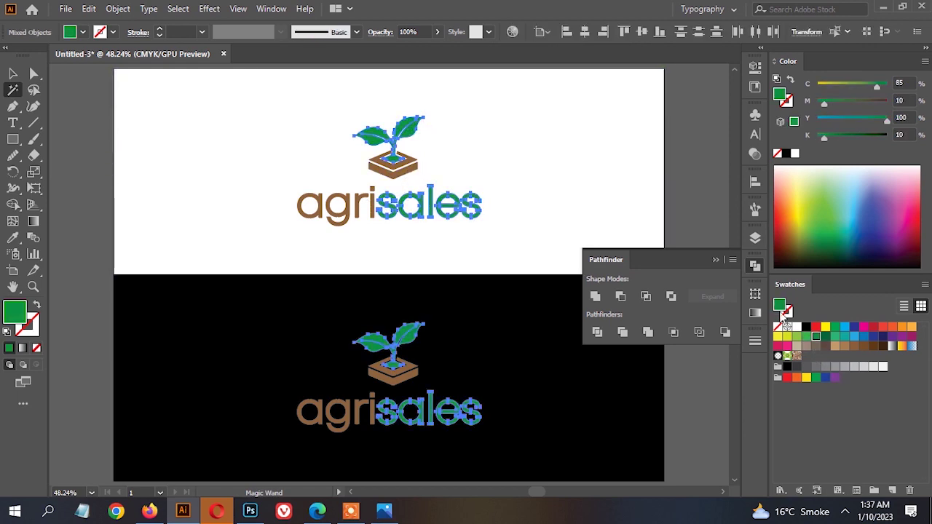
click(699, 195)
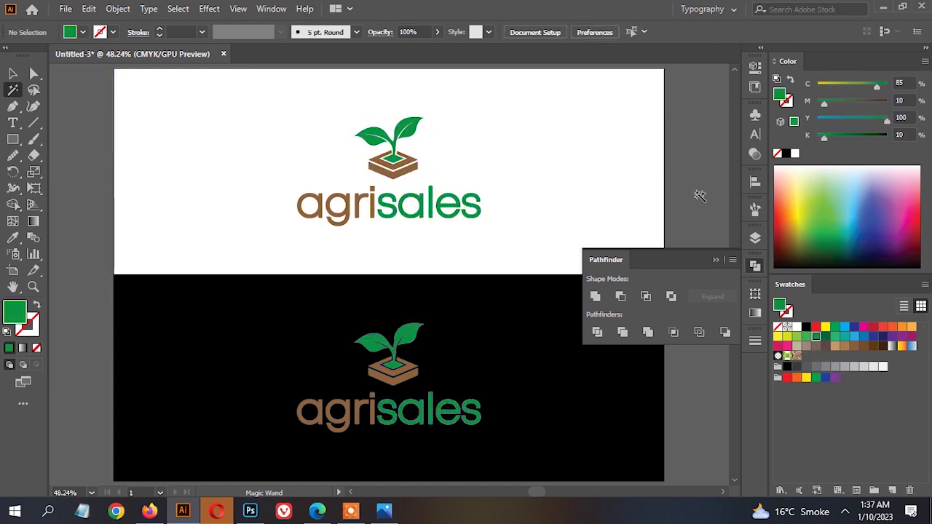
key(ctrl+z)
key(ctrl+shift+z)
click(699, 195)
key(v)
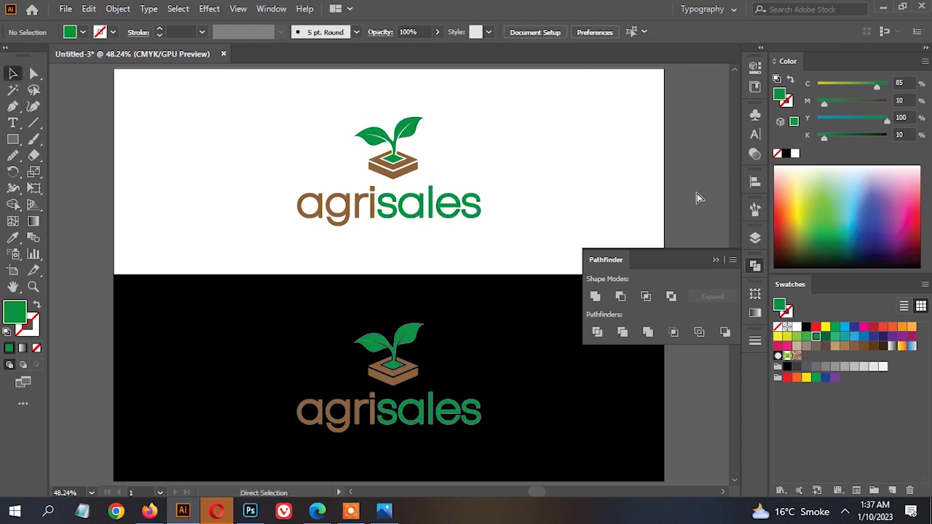
Save the document in the Work folder as an Adobe Illustrator file named agrisales.
key(ctrl+s)
text(agrisales)
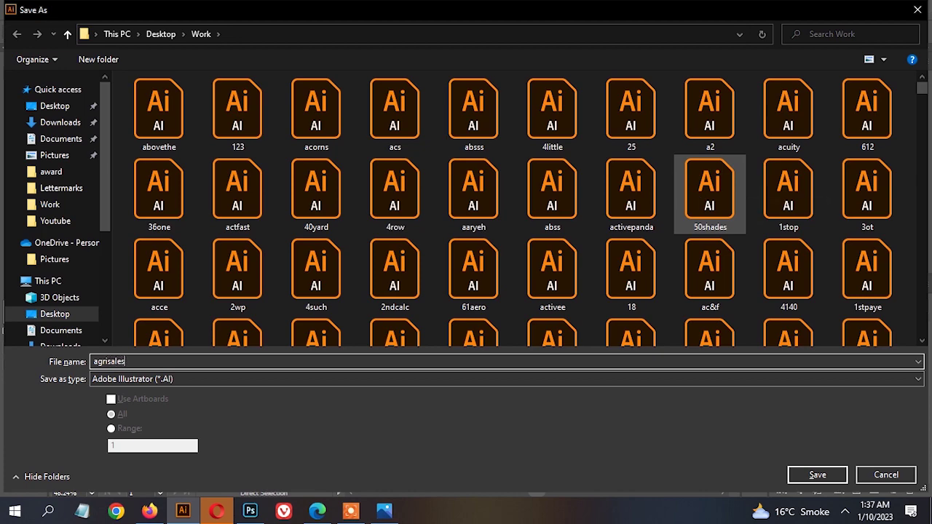
key(Return)
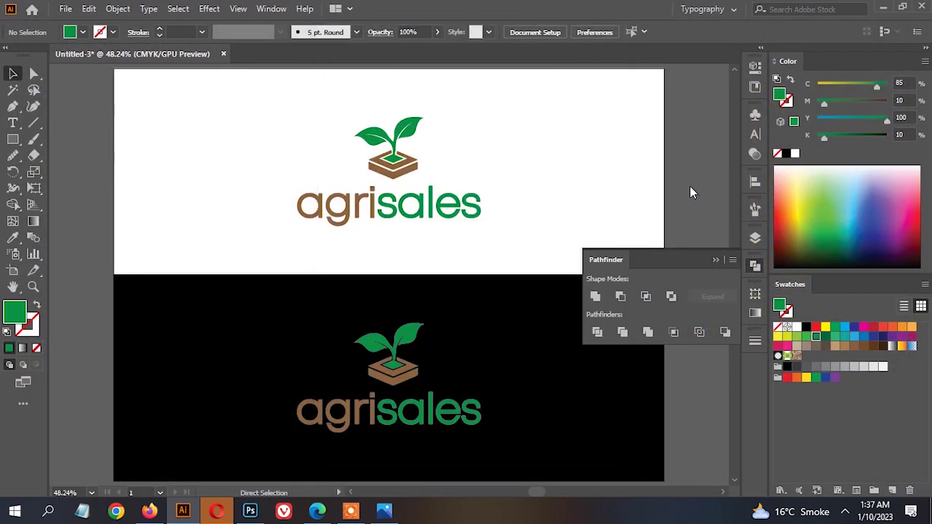
Export the artboard for web as a maximum-quality JPEG 5000 px wide, named agrisales, in the Work folder.
key(ctrl+alt+shift+s)
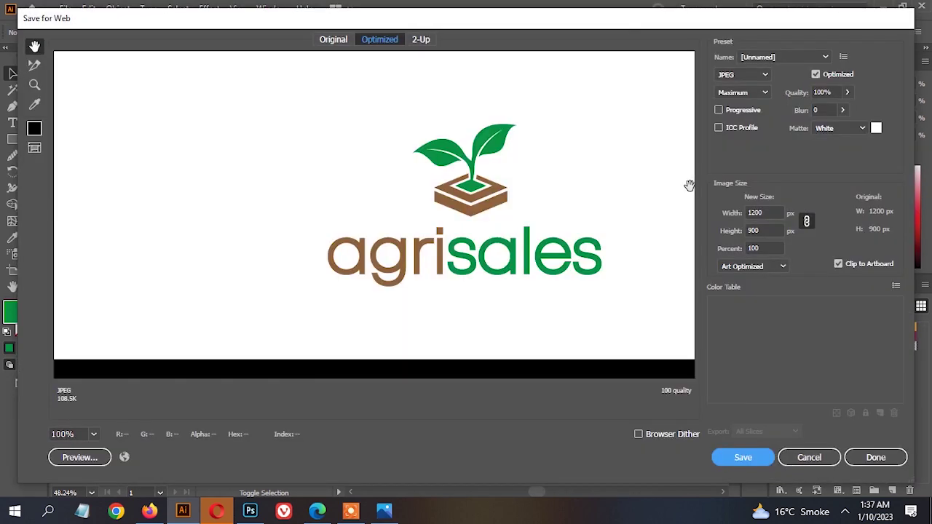
double_click(766, 210)
text(5000)
key(Tab)
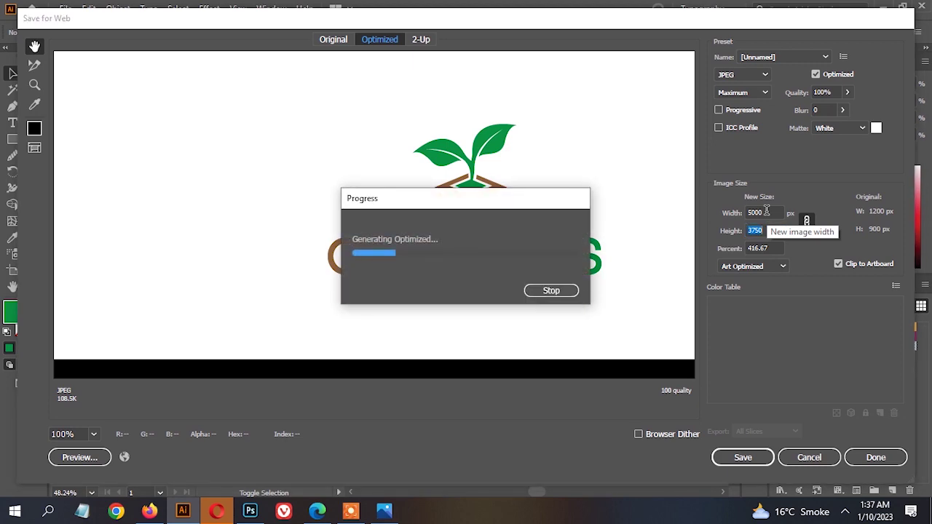
click(763, 457)
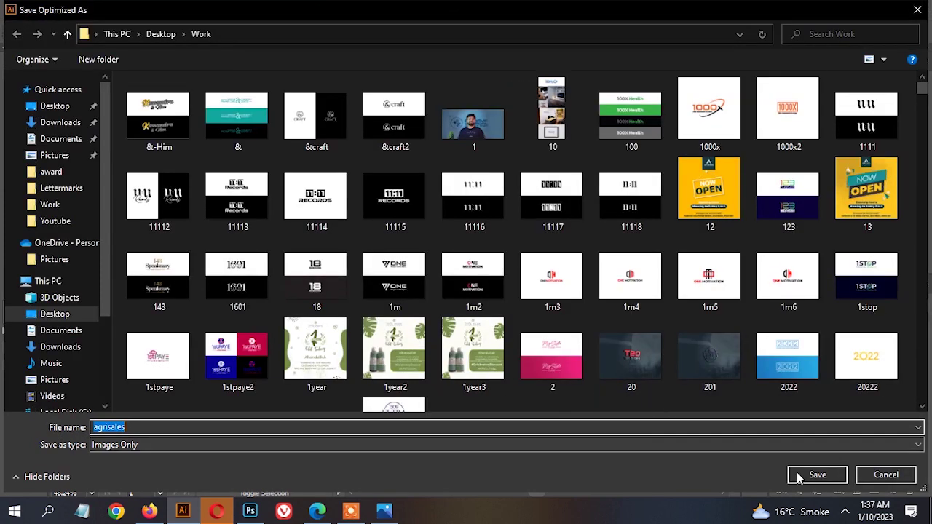
click(804, 475)
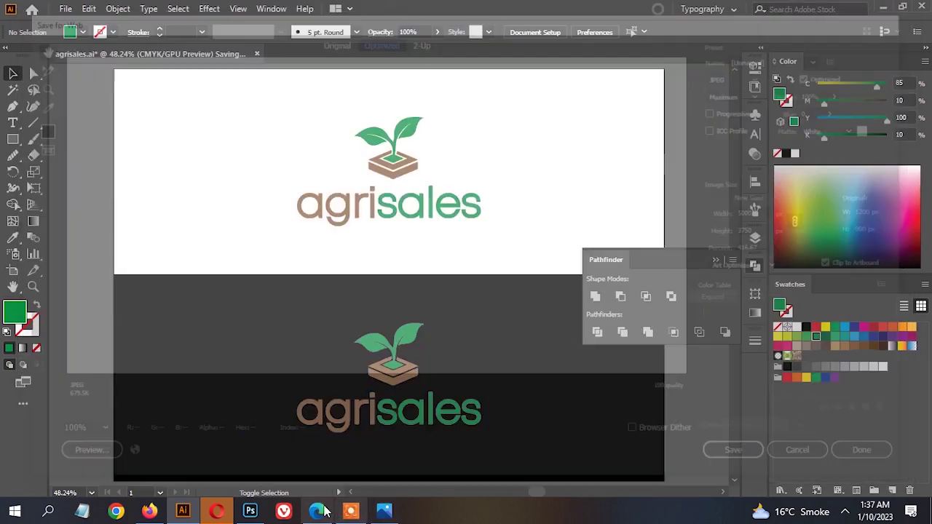
Switch to the Edge browser and open the design submission form for the Agrisales contest on DesignCrowd.
click(317, 511)
scroll(589, 270, up, 2)
scroll(589, 269, up, 5)
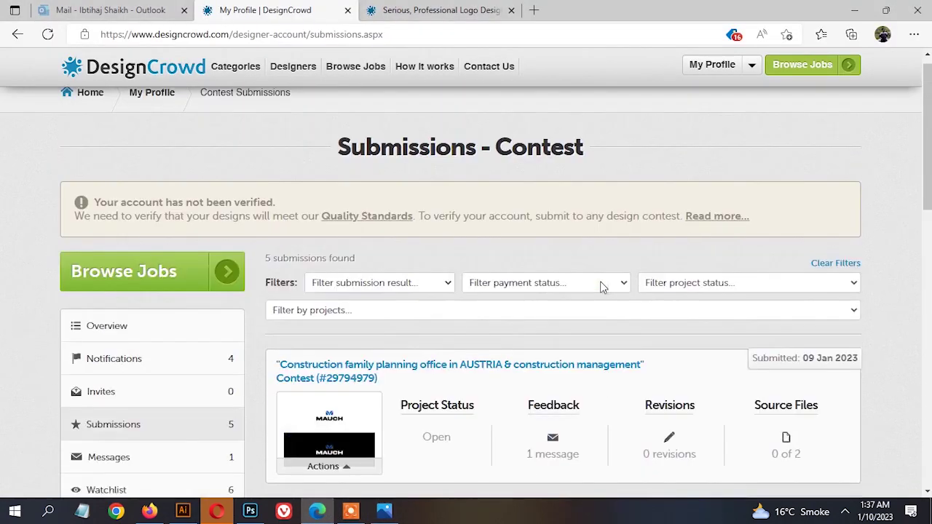
click(455, 9)
scroll(662, 246, up, 2)
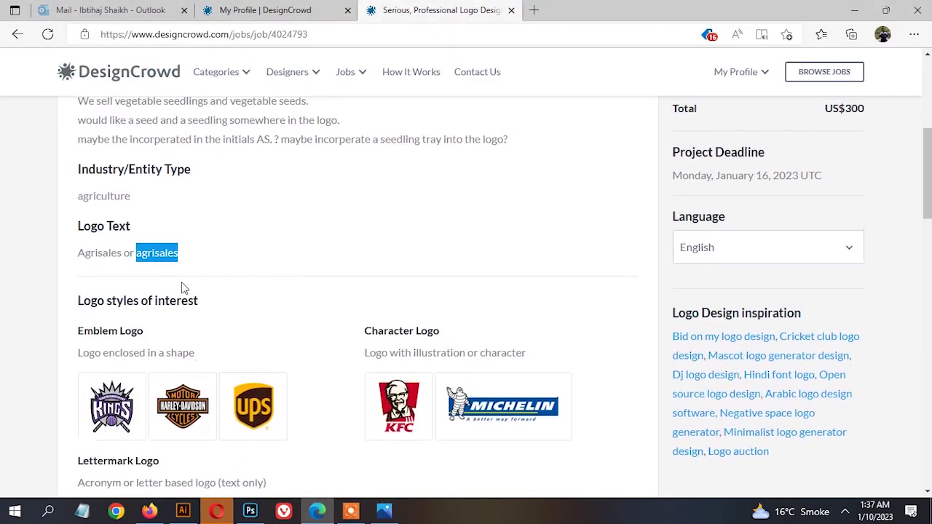
right_click(175, 262)
click(211, 186)
scroll(799, 339, up, 5)
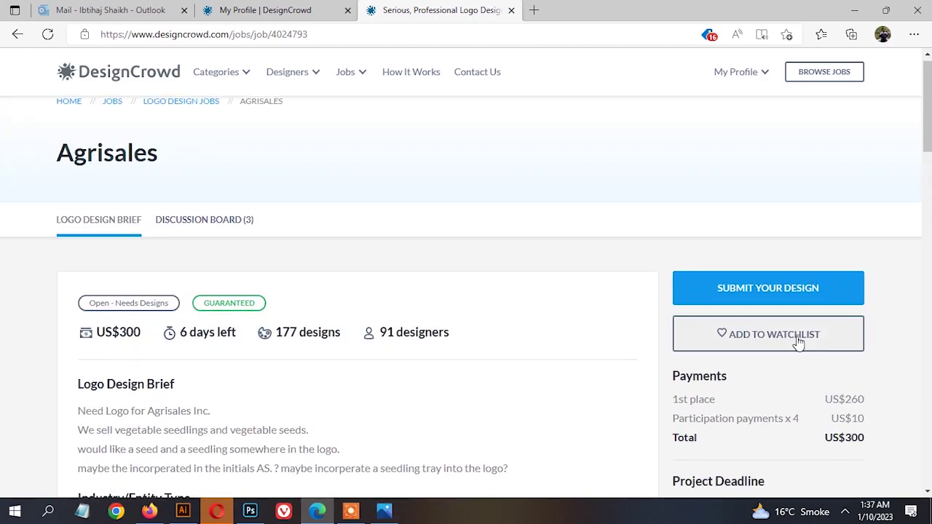
click(811, 297)
Choose agrisales.jpg from the Work folder as the design file to upload.
text(agr)
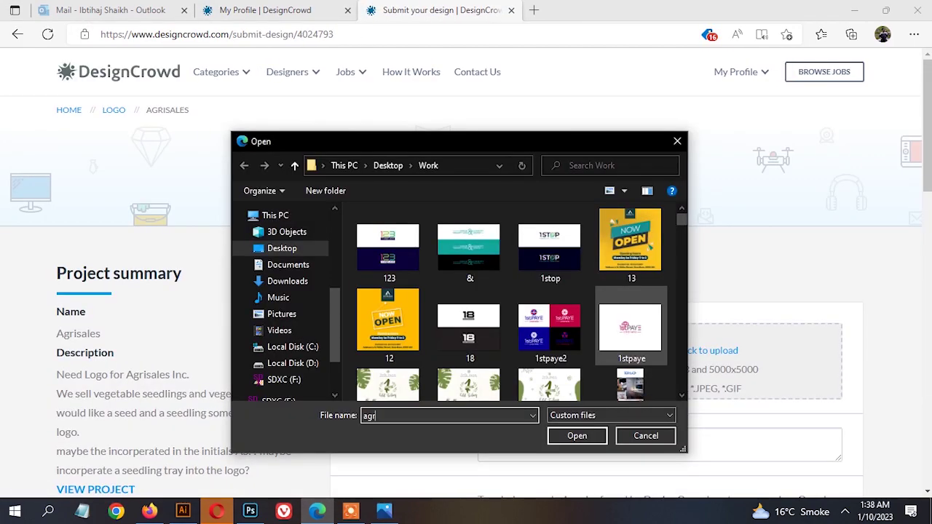
text(i)
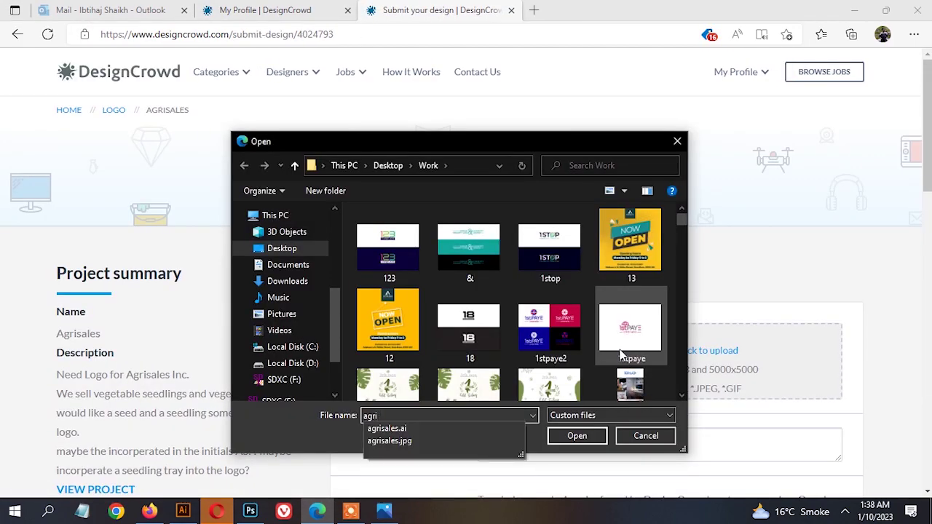
key(Down)
key(Down)
key(Return)
Enter "agrisales logo" as the design title.
scroll(614, 360, down, 3)
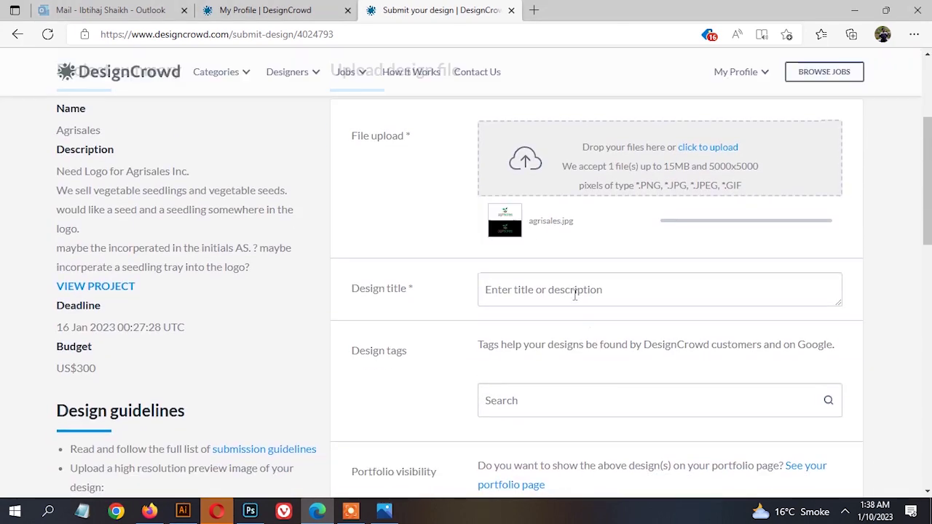
click(571, 287)
text(agrisales)
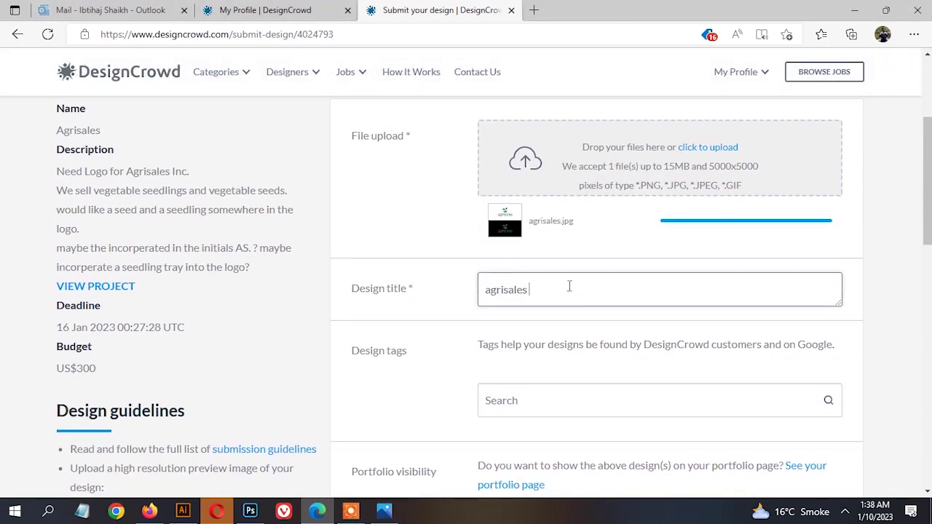
text( logo)
Answer No for both portfolio visibility and stock usage.
scroll(569, 286, down, 5)
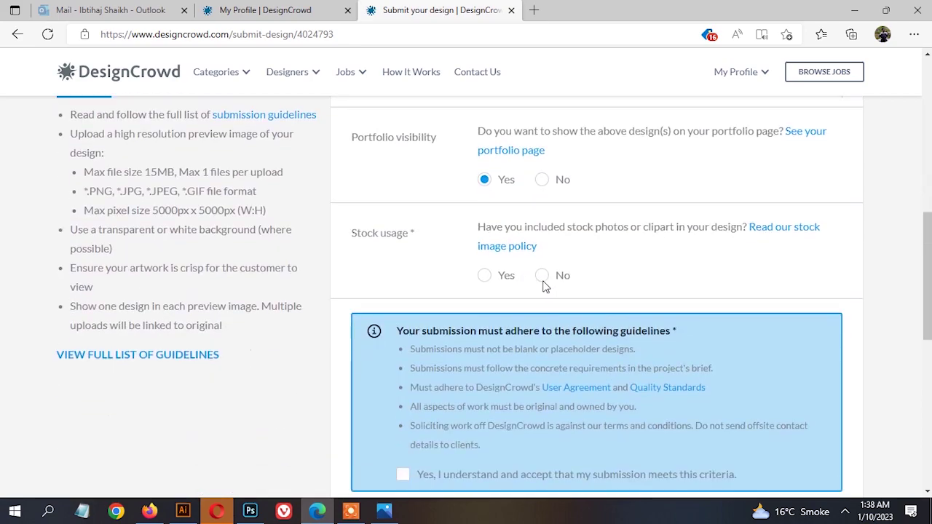
scroll(561, 204, up, 4)
scroll(602, 261, down, 3)
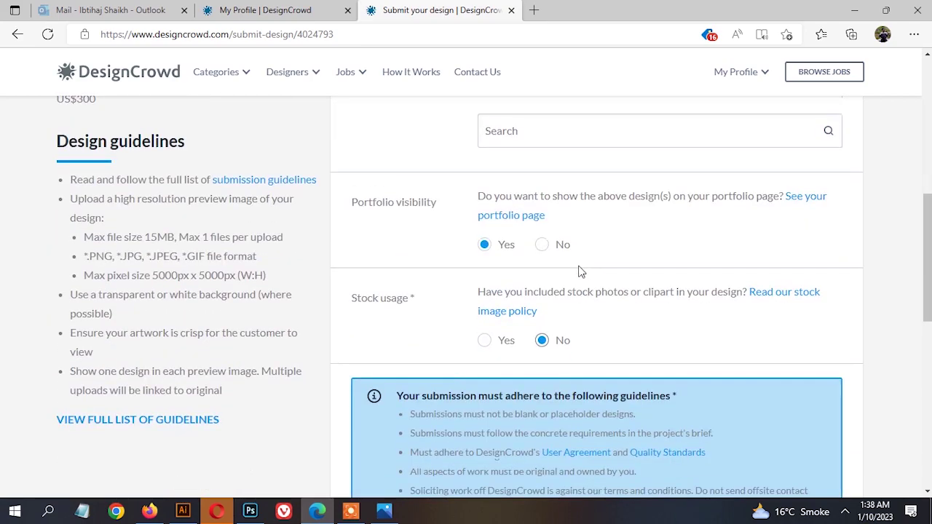
click(559, 248)
click(559, 343)
Accept the submission guidelines and submit the design to the contest.
scroll(560, 346, down, 2)
click(552, 413)
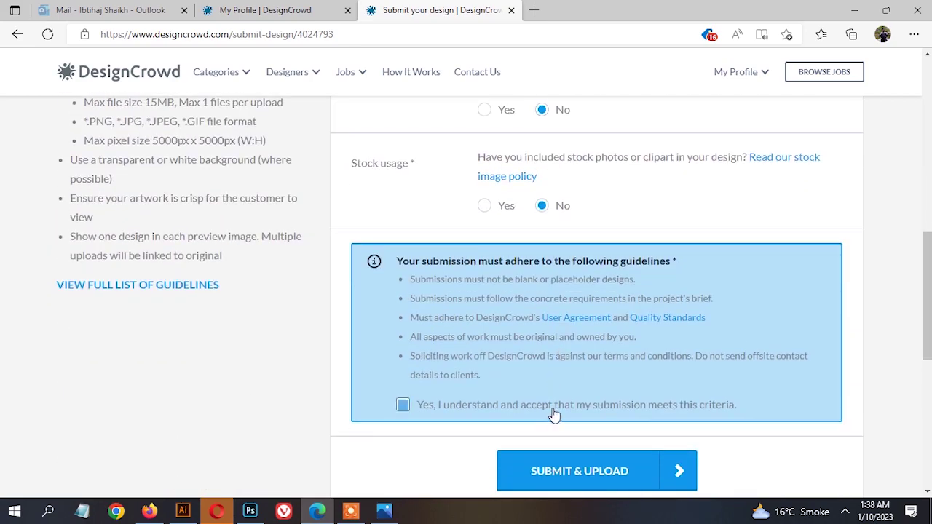
click(563, 477)
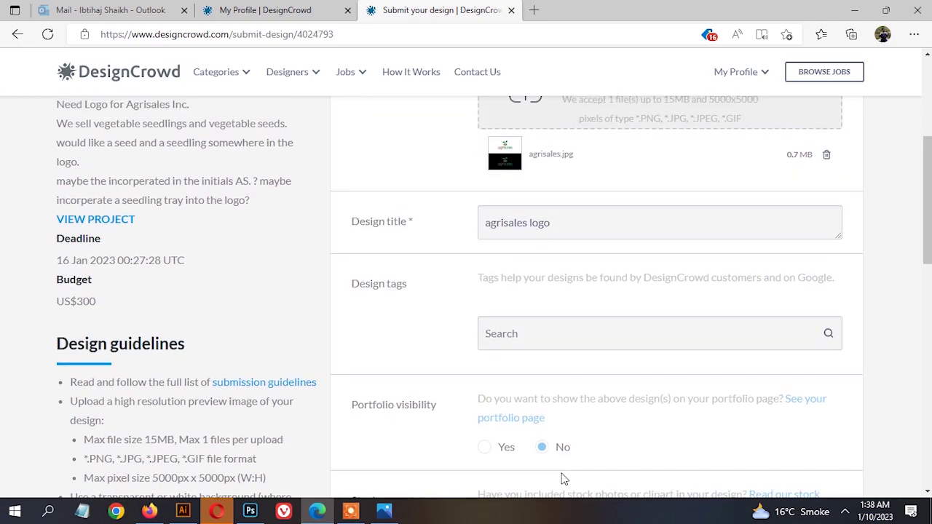